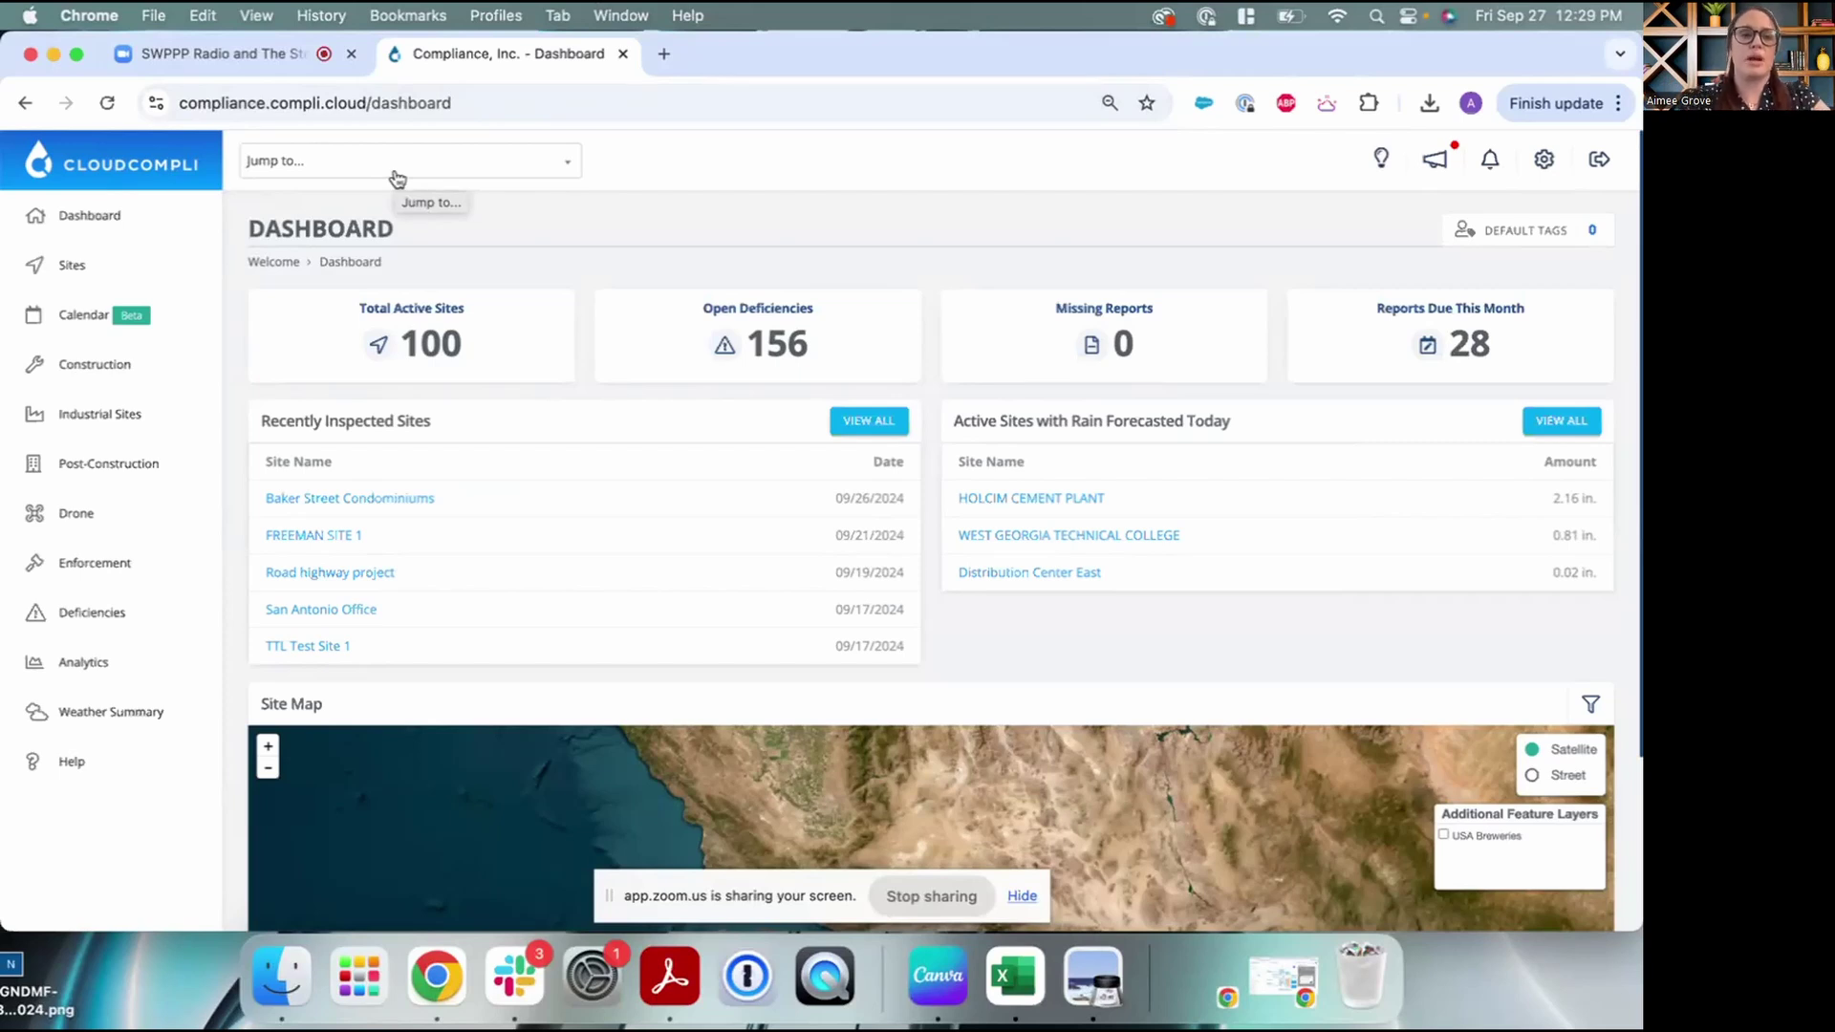
Search 'baker street' in Jump to, fixing the typo, and open Baker Street Condominiums
{"action": "left_click", "coordinate": [397, 178]}
{"action": "type", "text": "baker stret"}
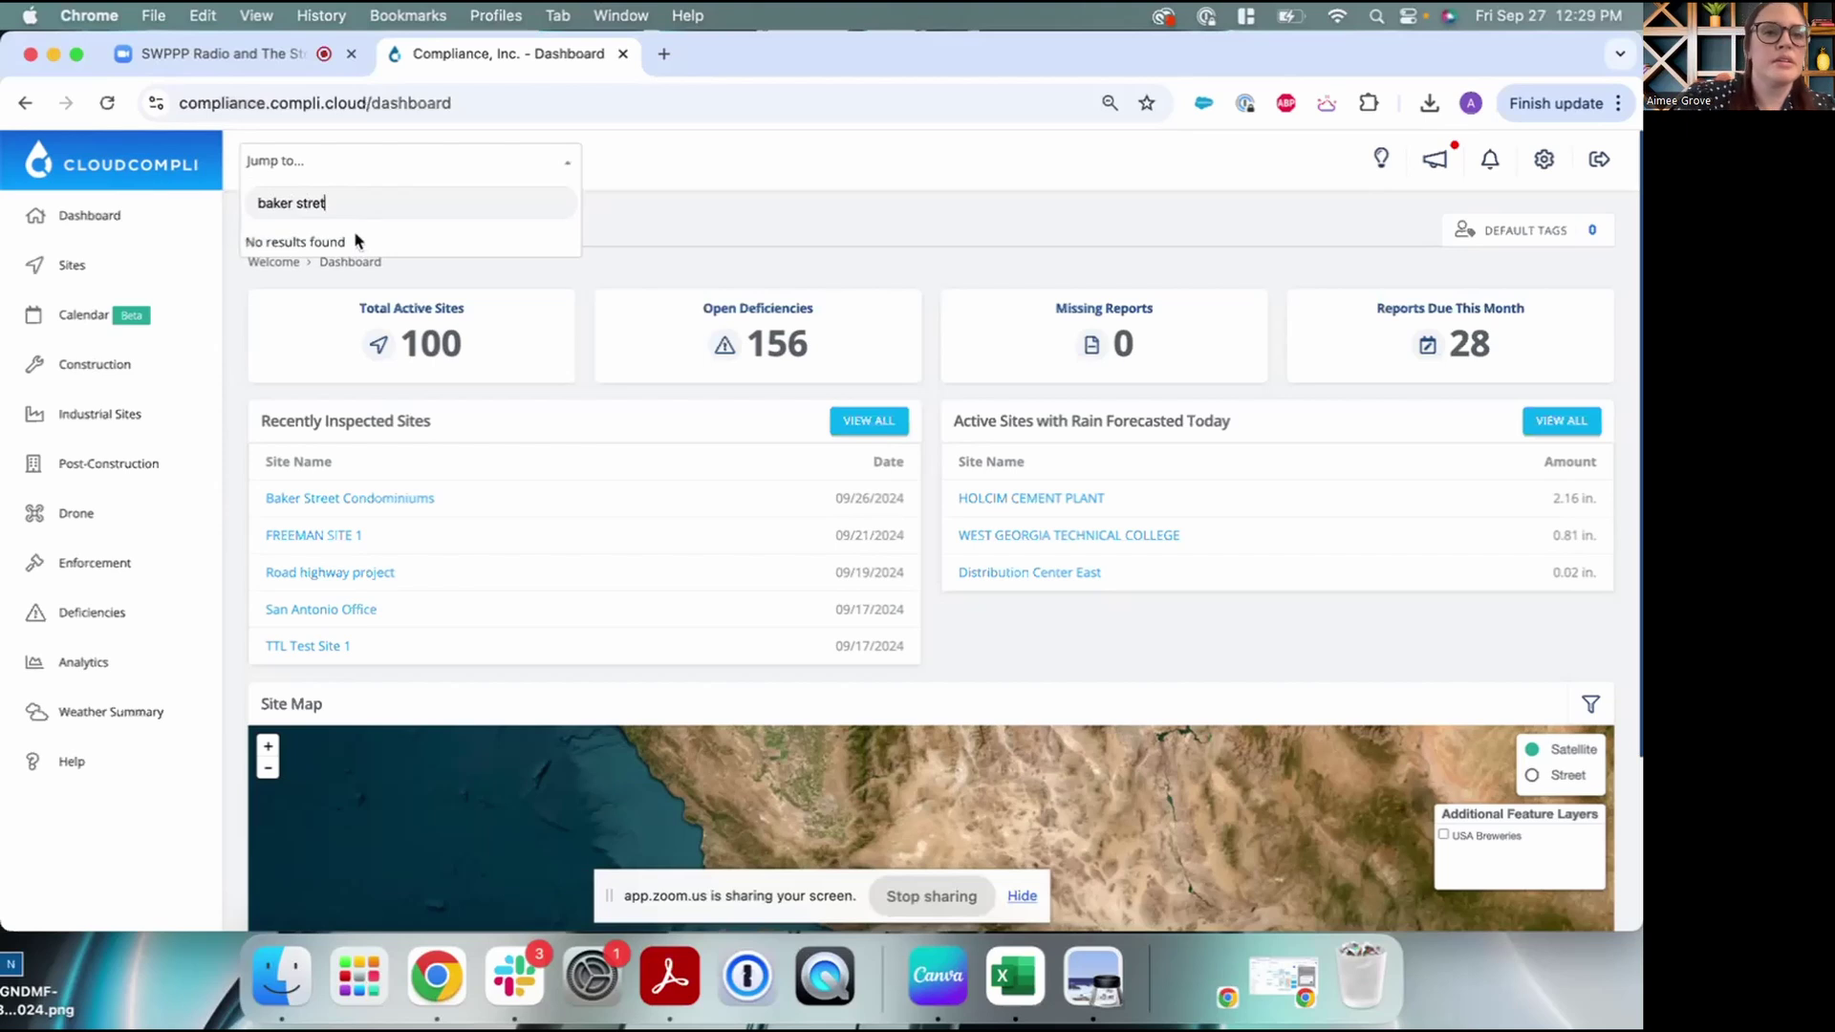
{"action": "left_click_drag", "start_coordinate": [326, 203], "coordinate": [304, 204]}
{"action": "key", "text": "BackSpace"}
{"action": "type", "text": "treet"}
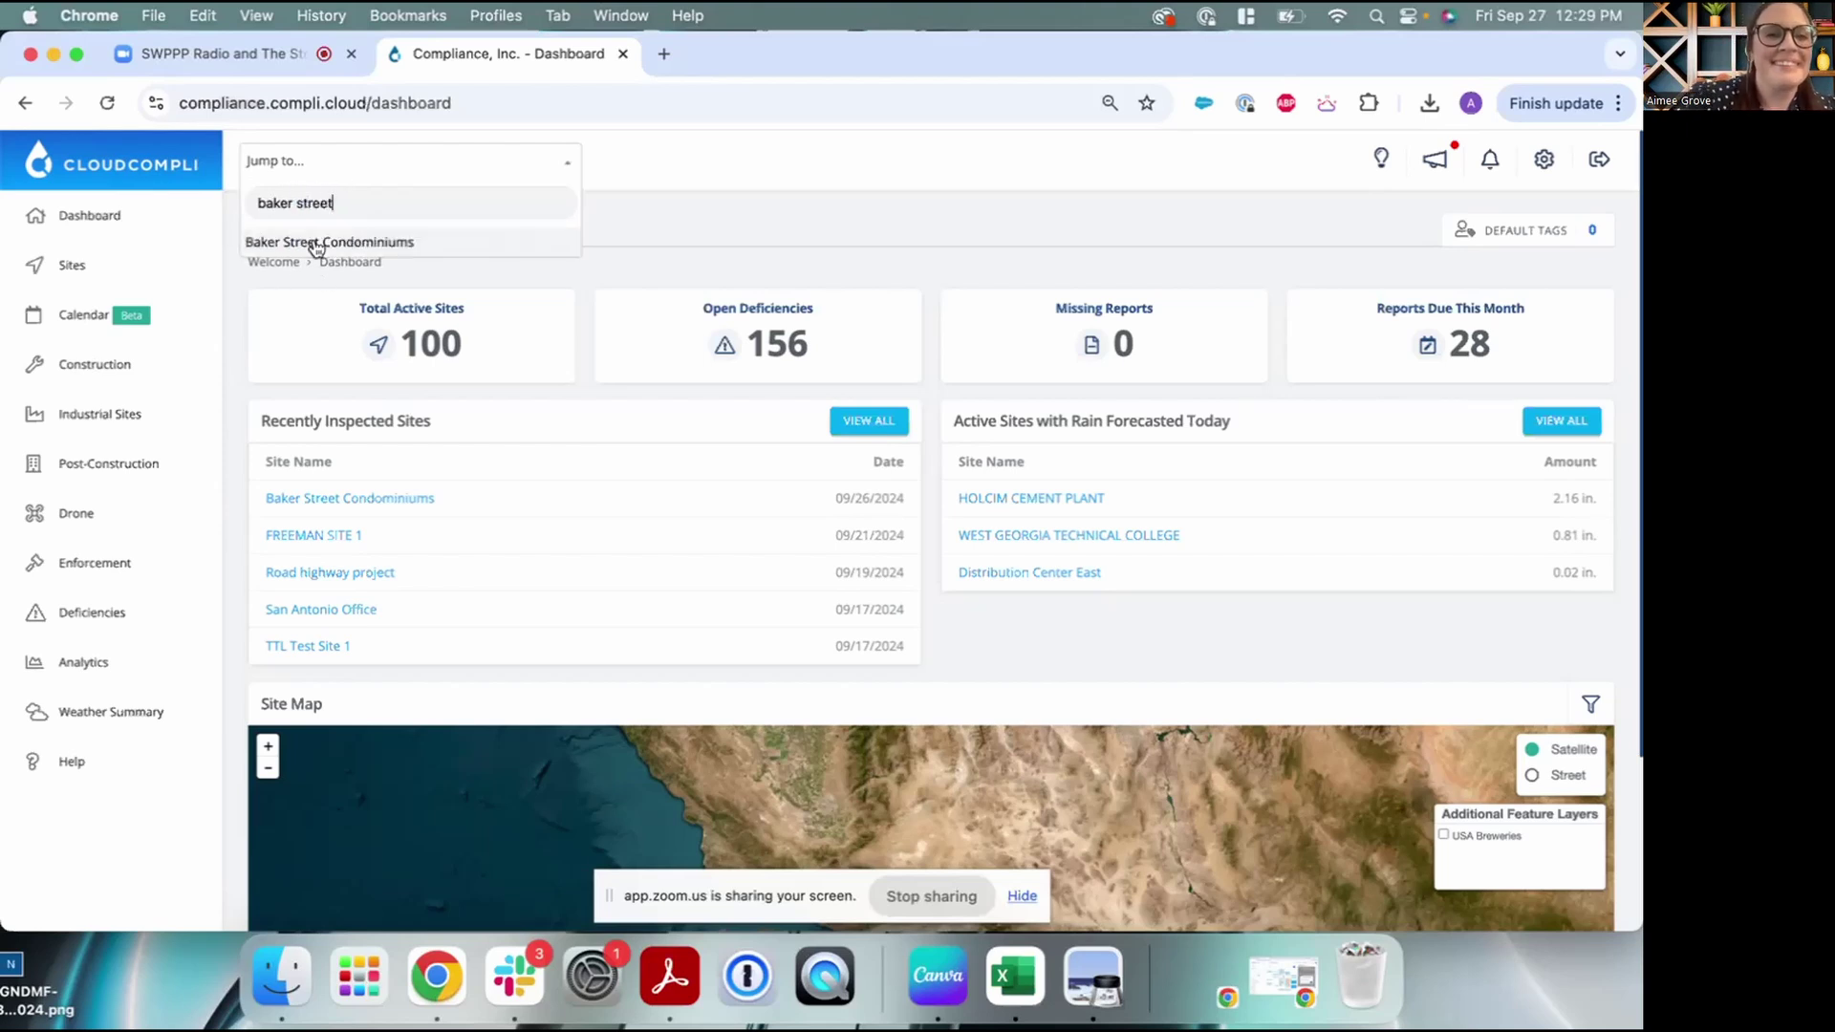
{"action": "left_click", "coordinate": [315, 245]}
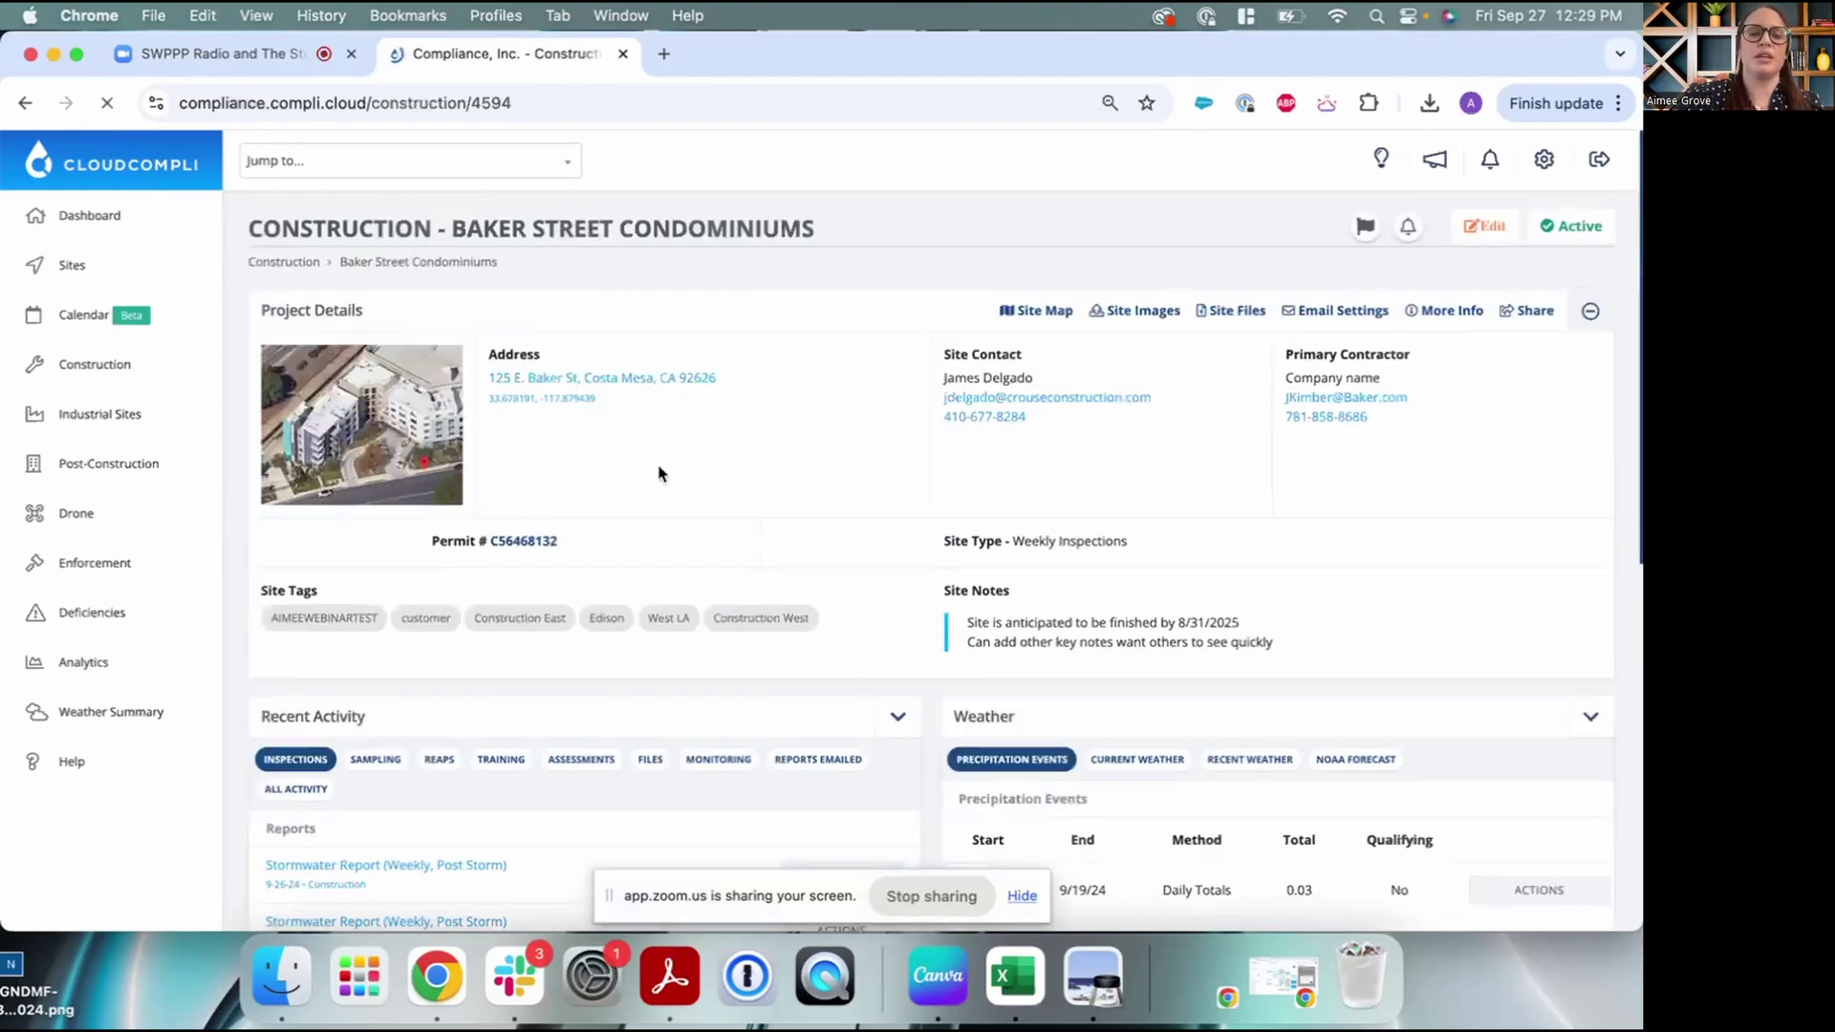
{"action": "scroll", "coordinate": [657, 473], "scroll_direction": "down", "scroll_amount": 1}
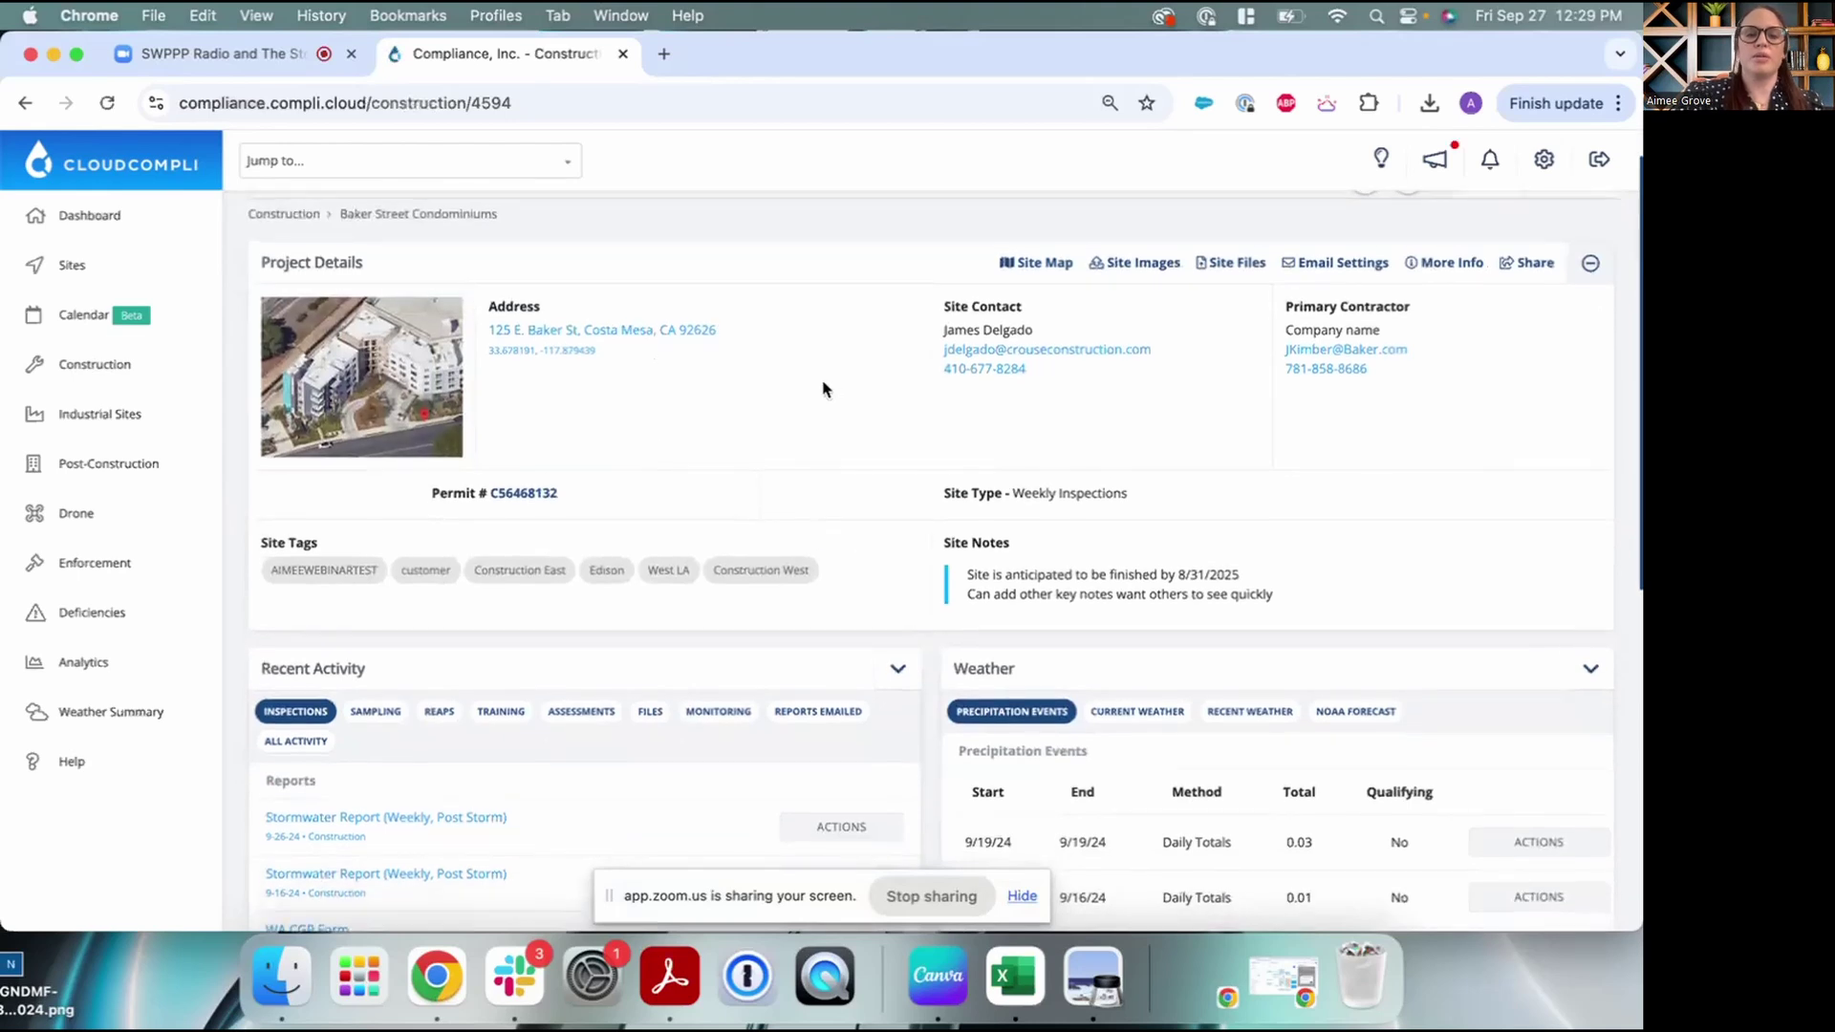
{"action": "scroll", "coordinate": [826, 388], "scroll_direction": "down", "scroll_amount": 1}
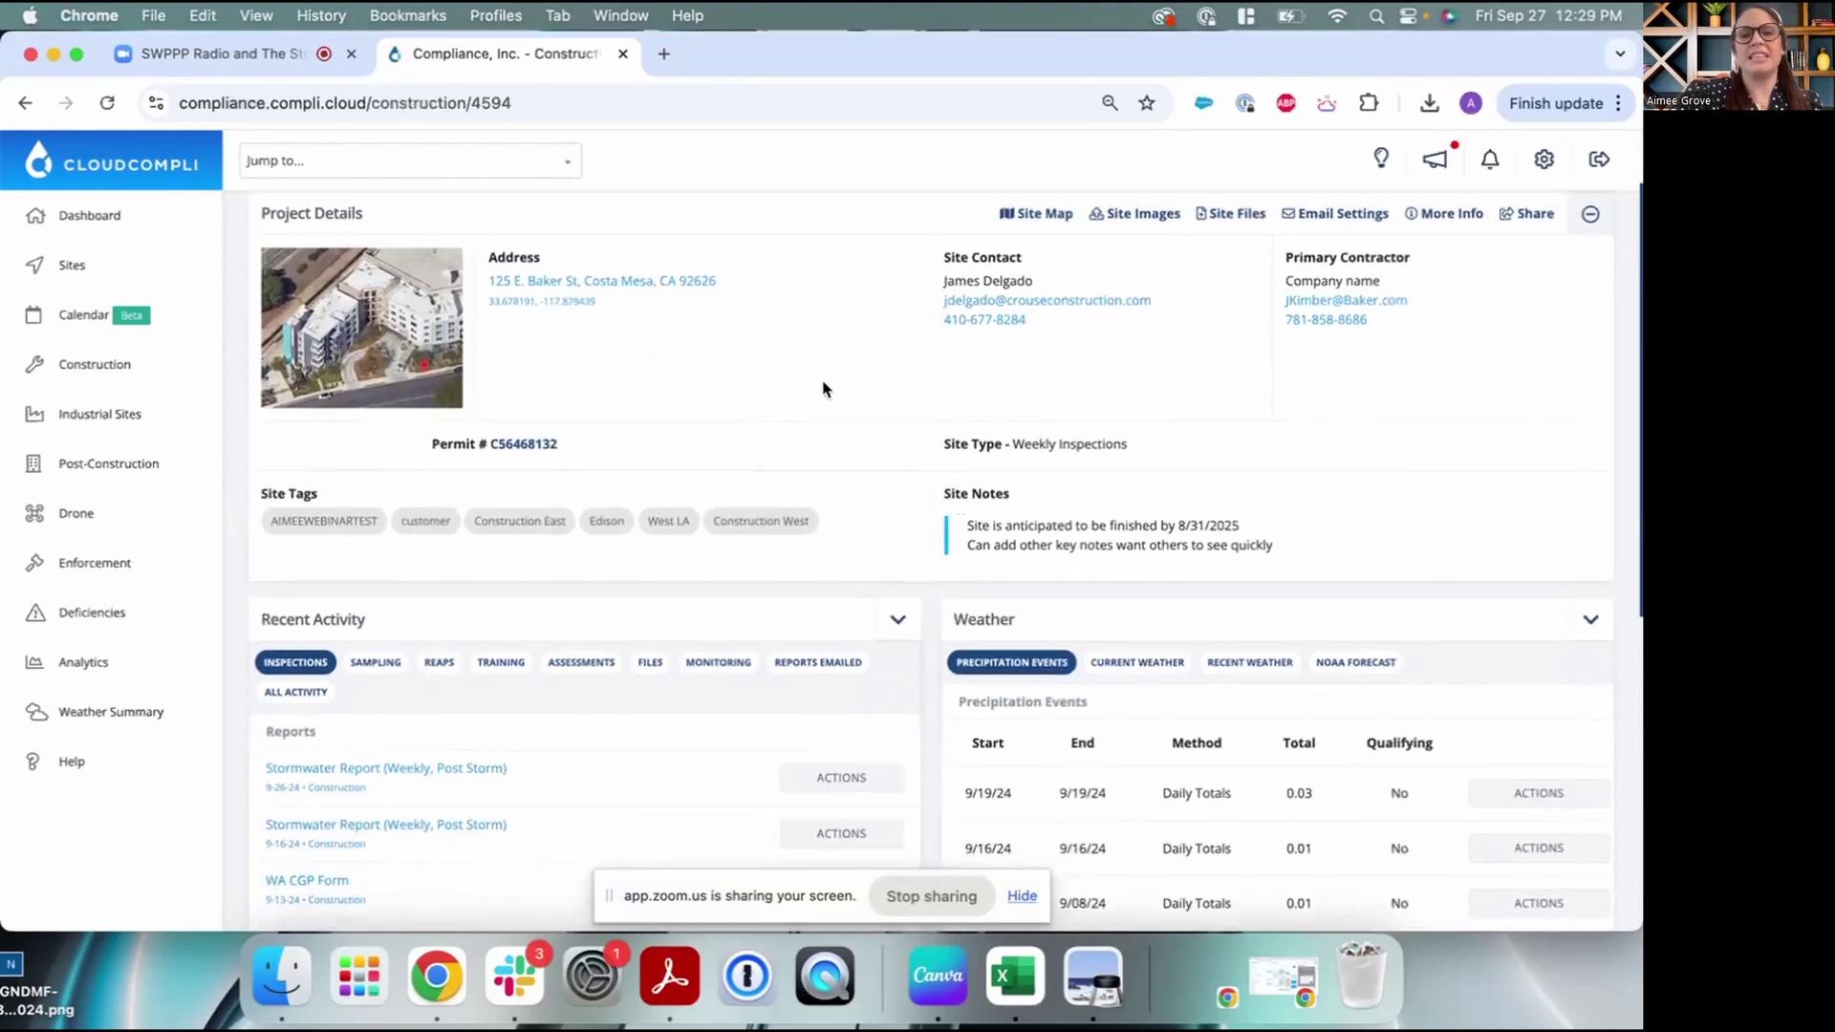
{"action": "scroll", "coordinate": [826, 388], "scroll_direction": "down", "scroll_amount": 1}
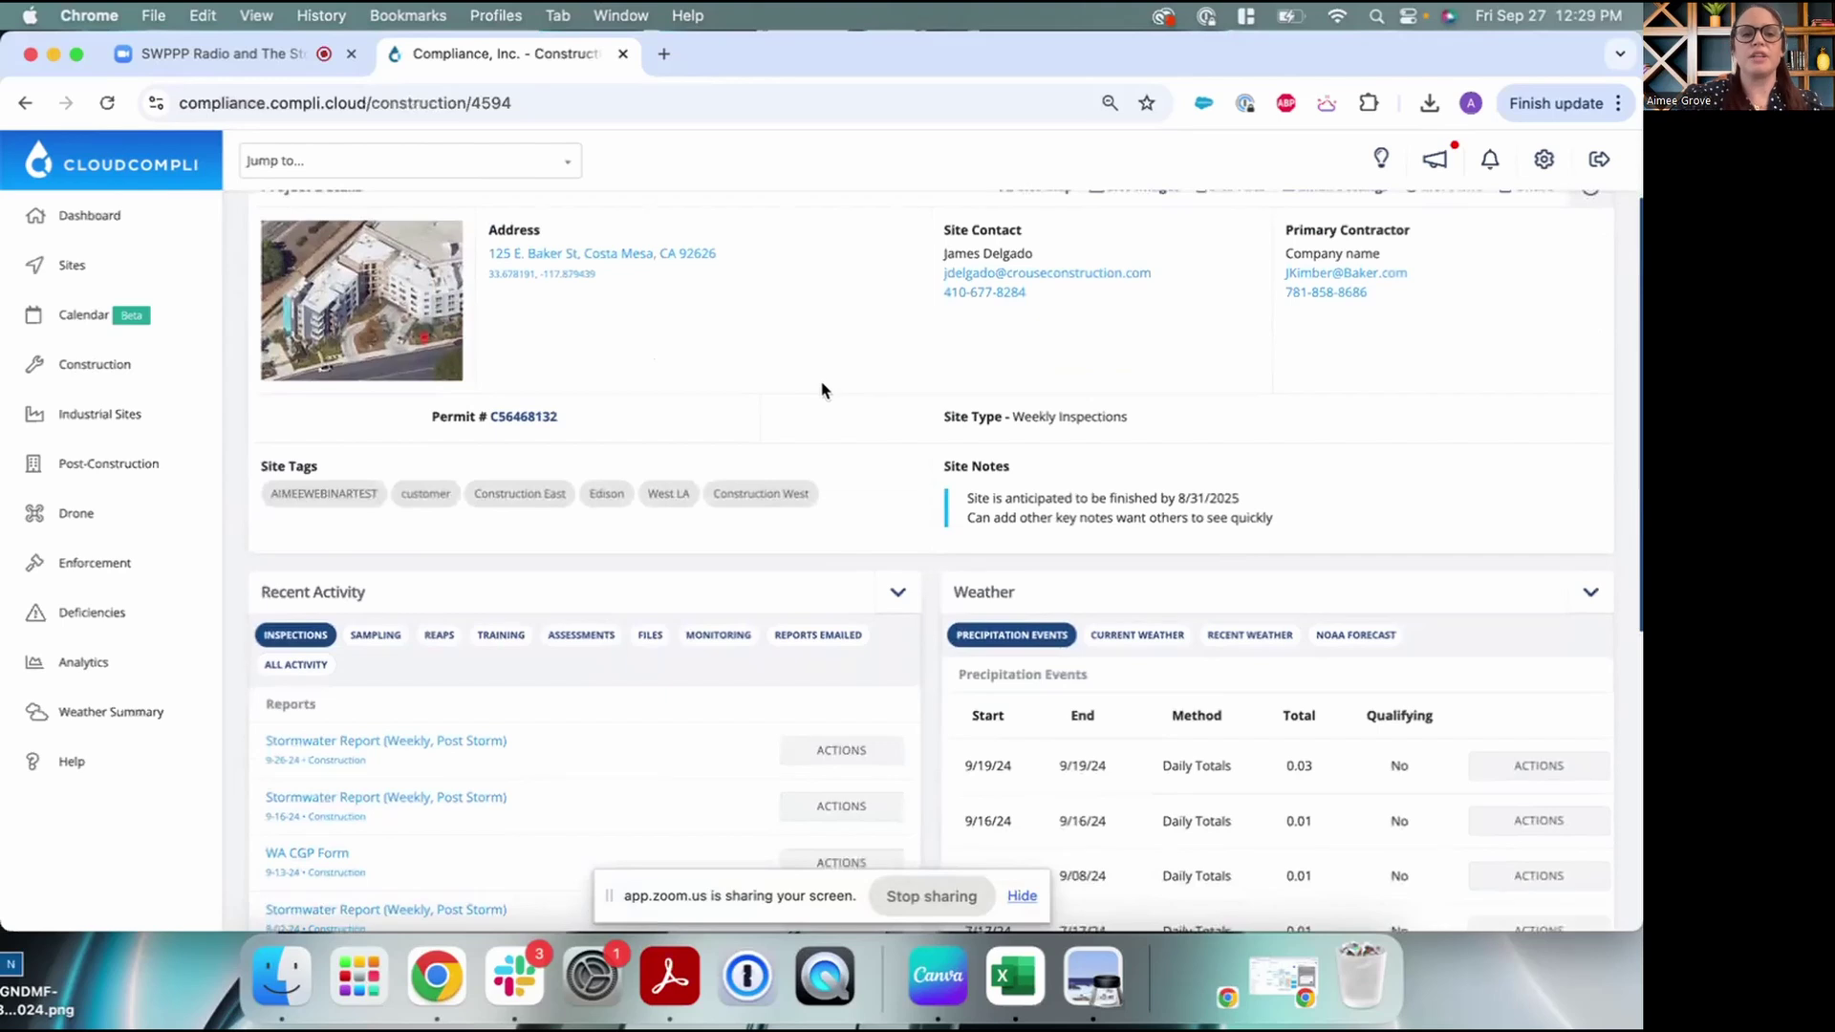
{"action": "mouse_move", "coordinate": [751, 459]}
{"action": "scroll", "coordinate": [752, 460], "scroll_direction": "down", "scroll_amount": 1}
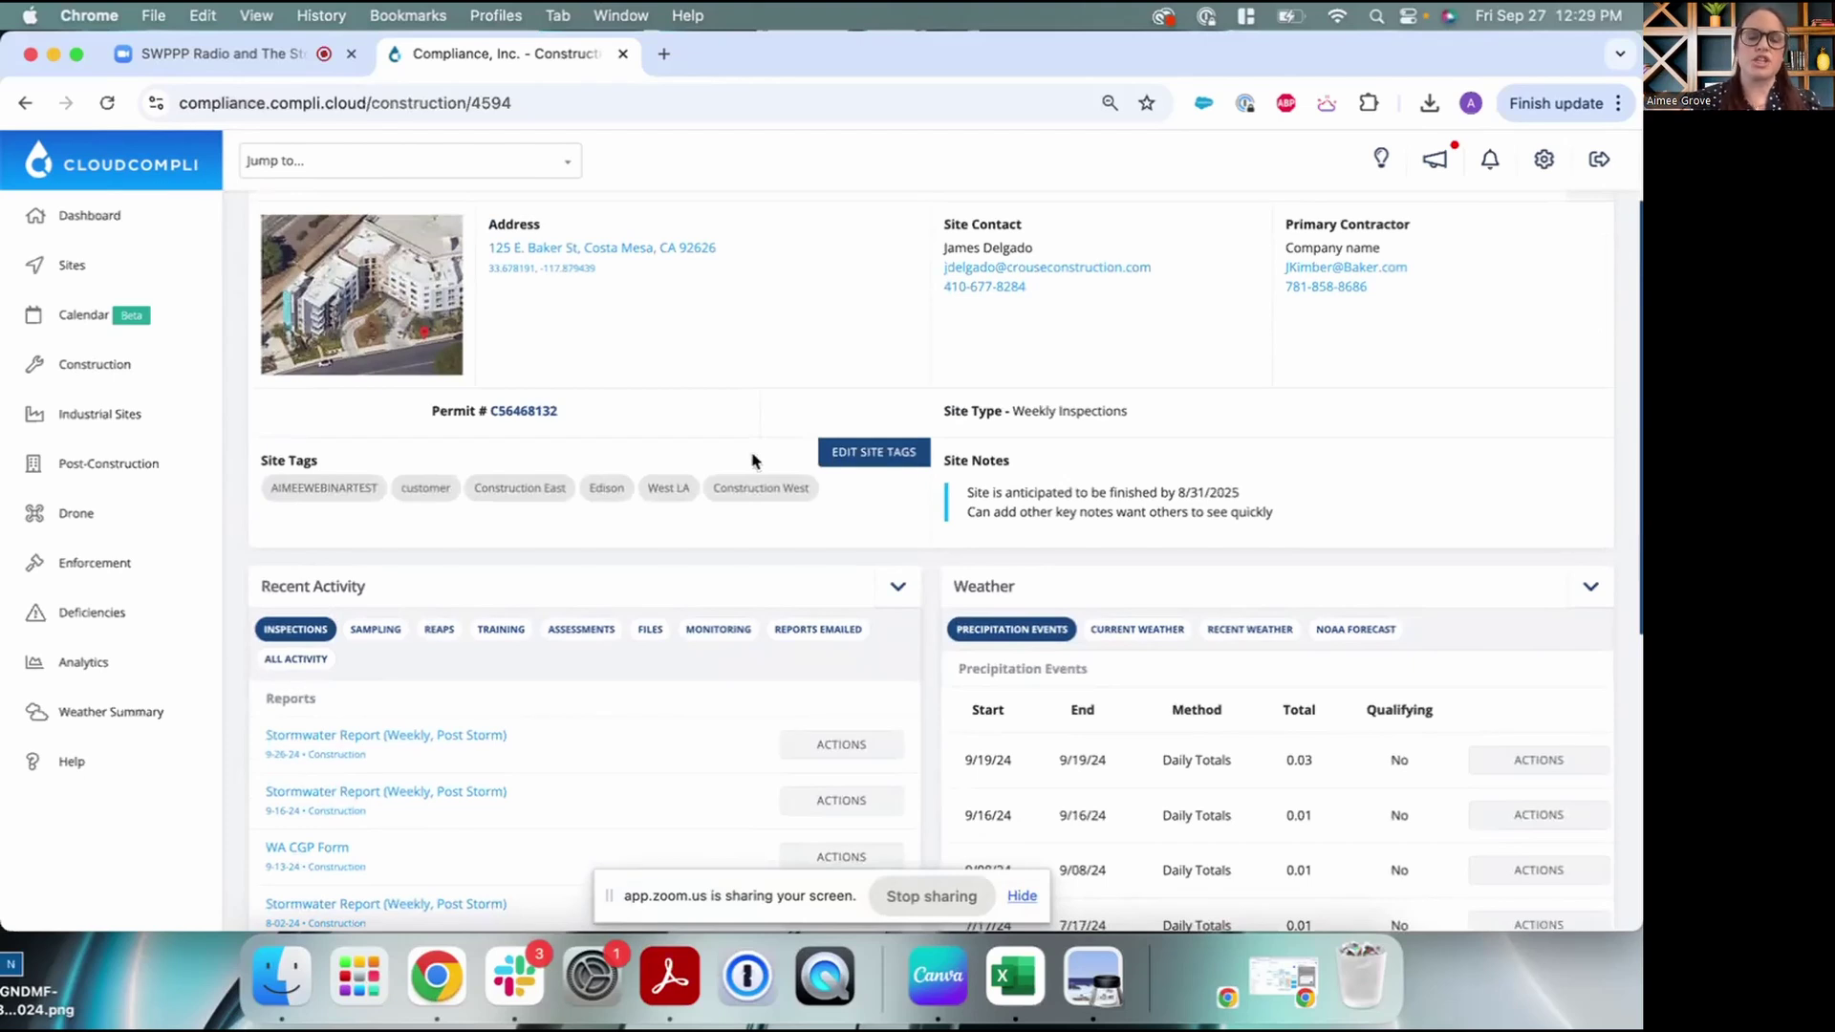
{"action": "scroll", "coordinate": [672, 532], "scroll_direction": "down", "scroll_amount": 1}
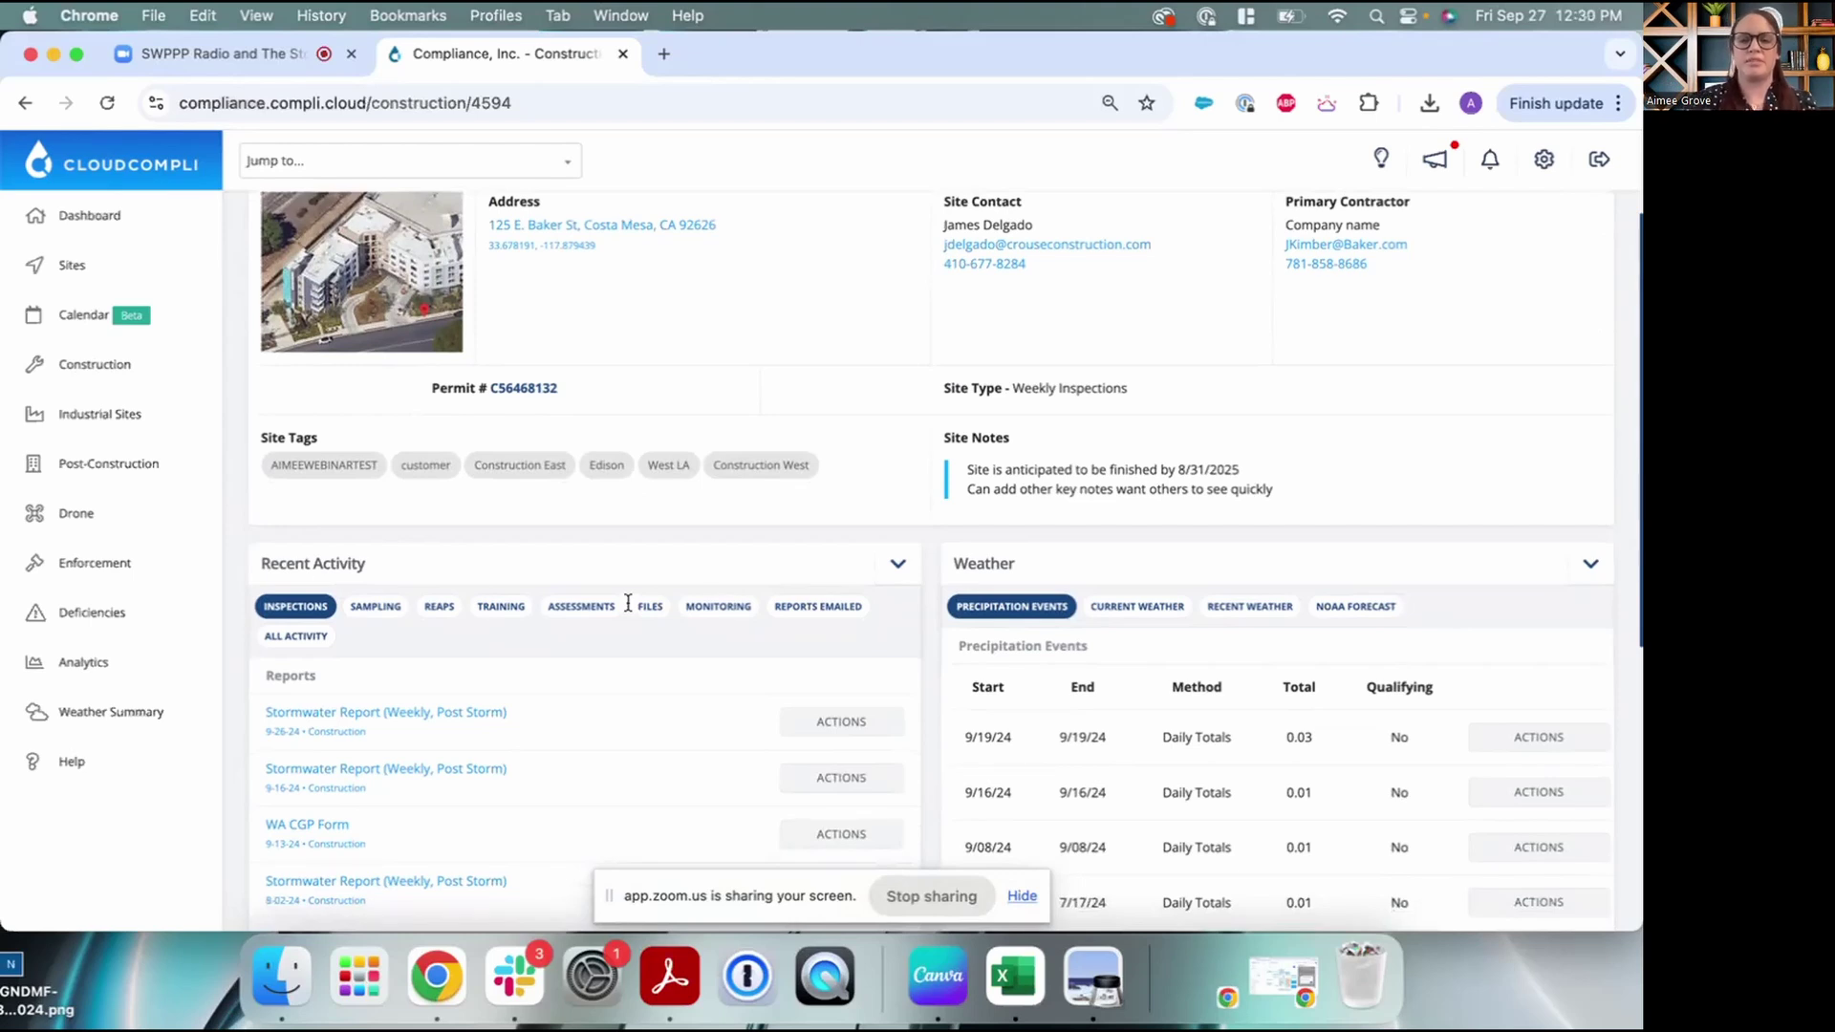
{"action": "left_click", "coordinate": [652, 606]}
{"action": "left_click", "coordinate": [294, 609]}
{"action": "scroll", "coordinate": [521, 570], "scroll_direction": "down", "scroll_amount": 5}
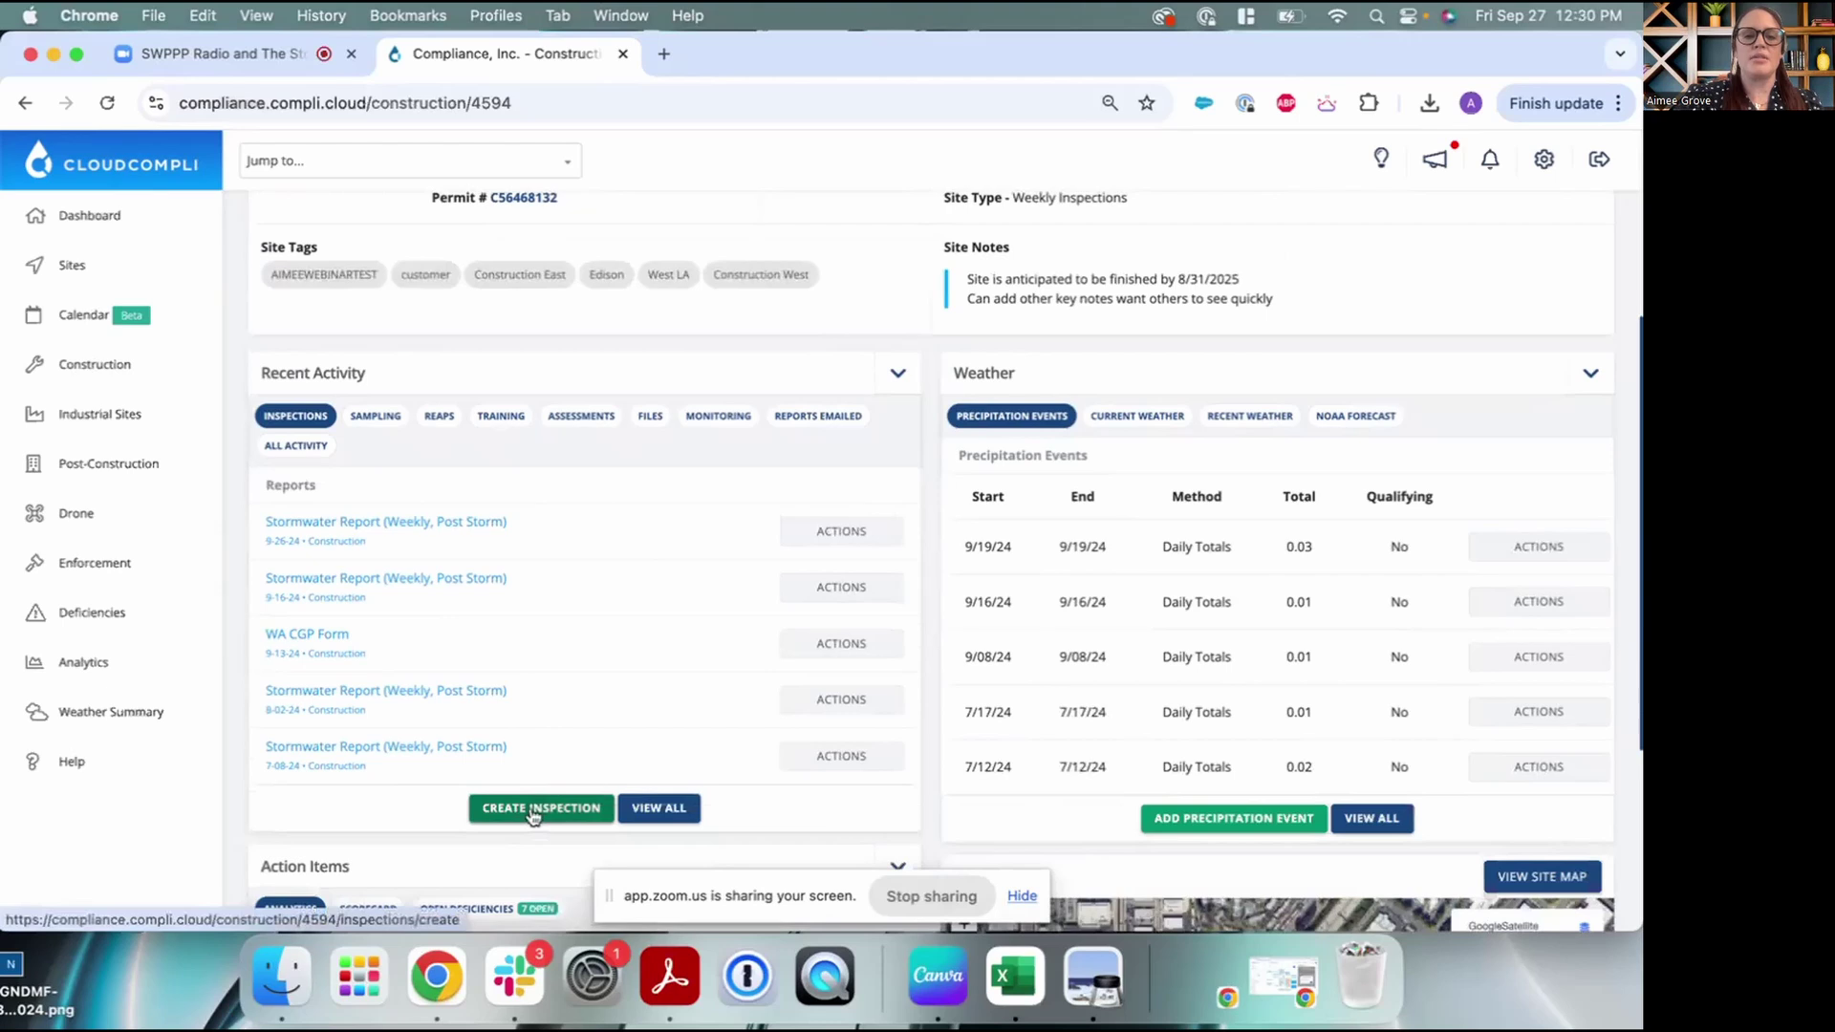
Create a new inspection for the site using the Stormwater Report type
{"action": "left_click", "coordinate": [536, 811]}
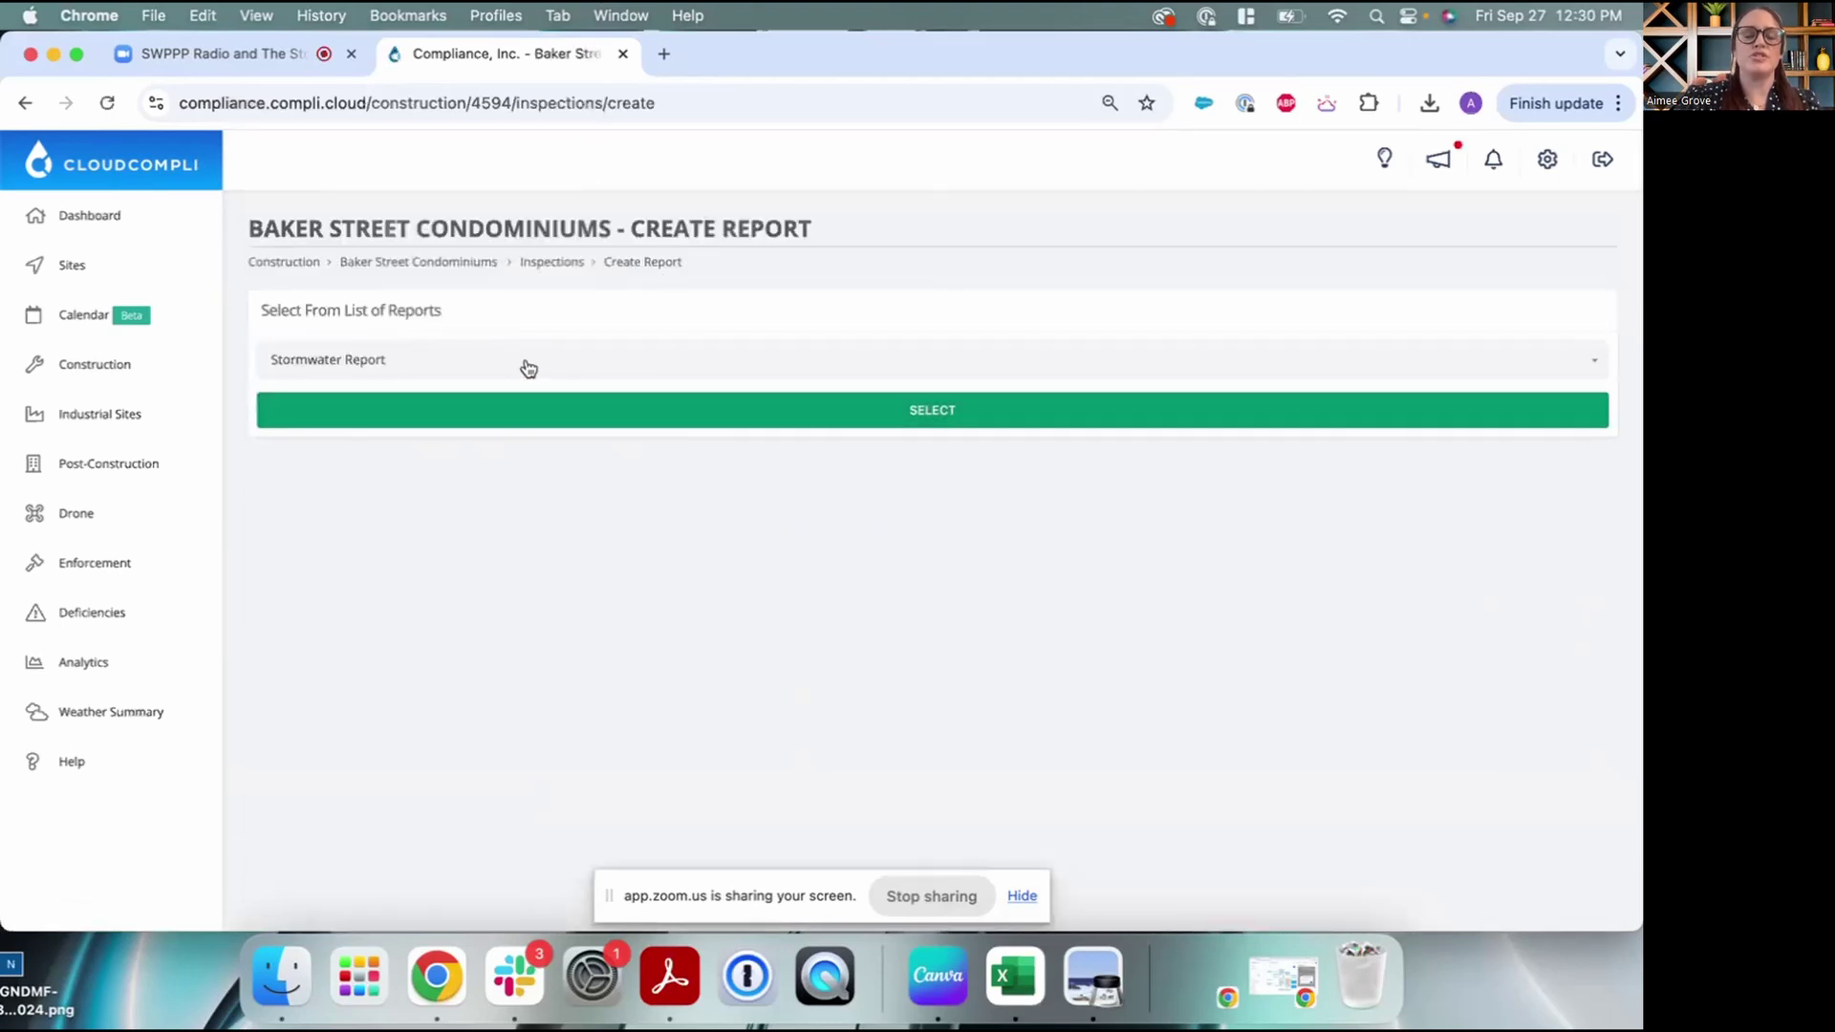
{"action": "left_click", "coordinate": [525, 414]}
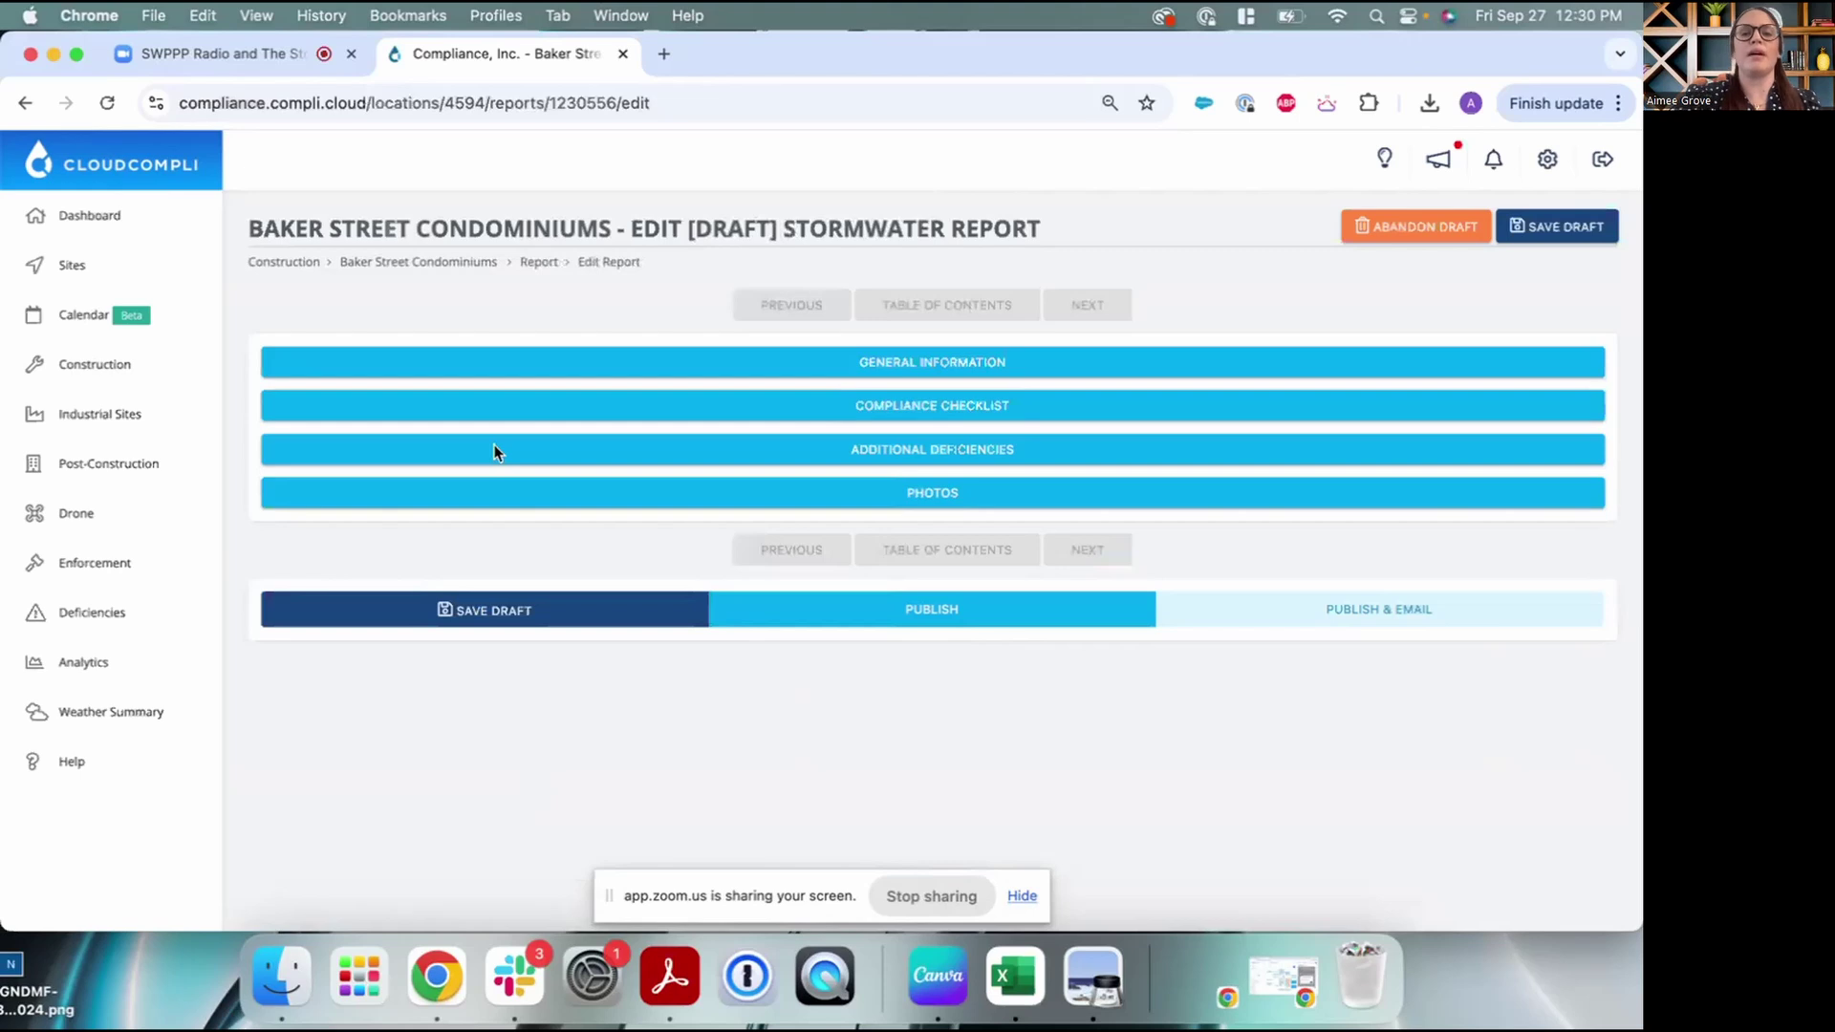
Expand the draft's General Information section and scroll through its fields
{"action": "left_click", "coordinate": [602, 370]}
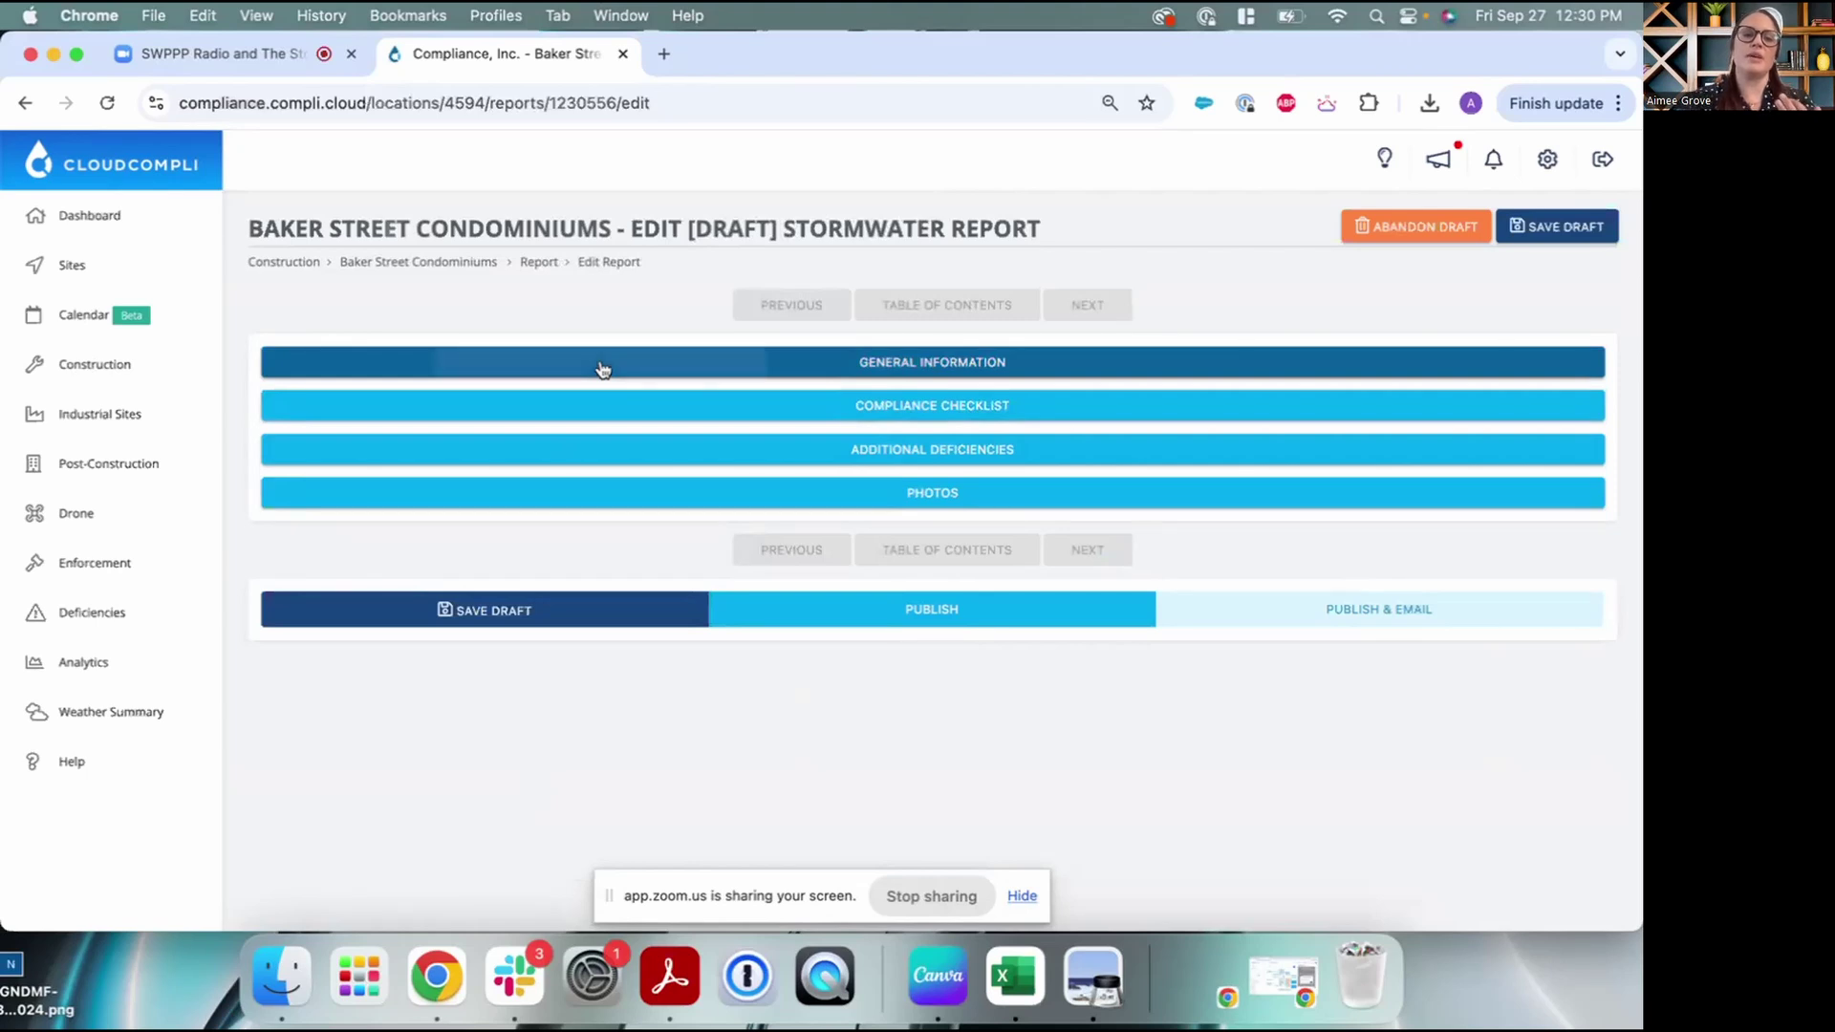
{"action": "scroll", "coordinate": [593, 455], "scroll_direction": "down", "scroll_amount": 2}
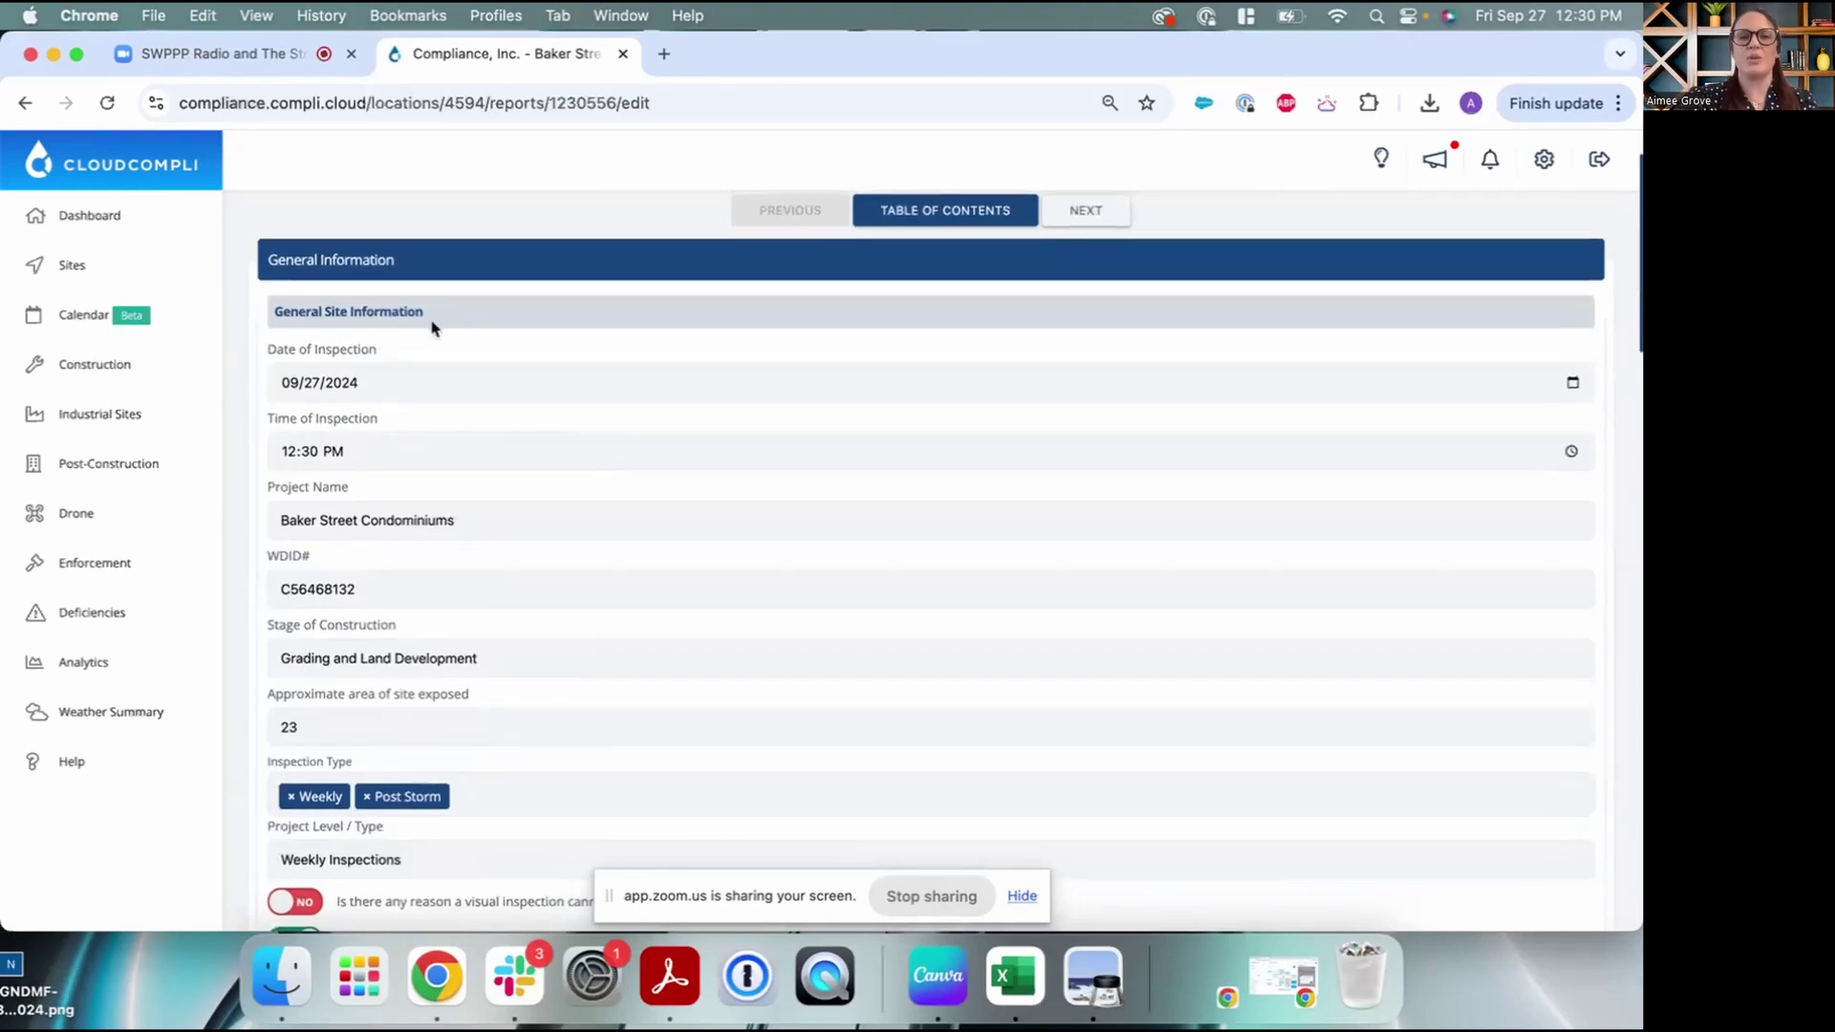
{"action": "scroll", "coordinate": [432, 328], "scroll_direction": "down", "scroll_amount": 1}
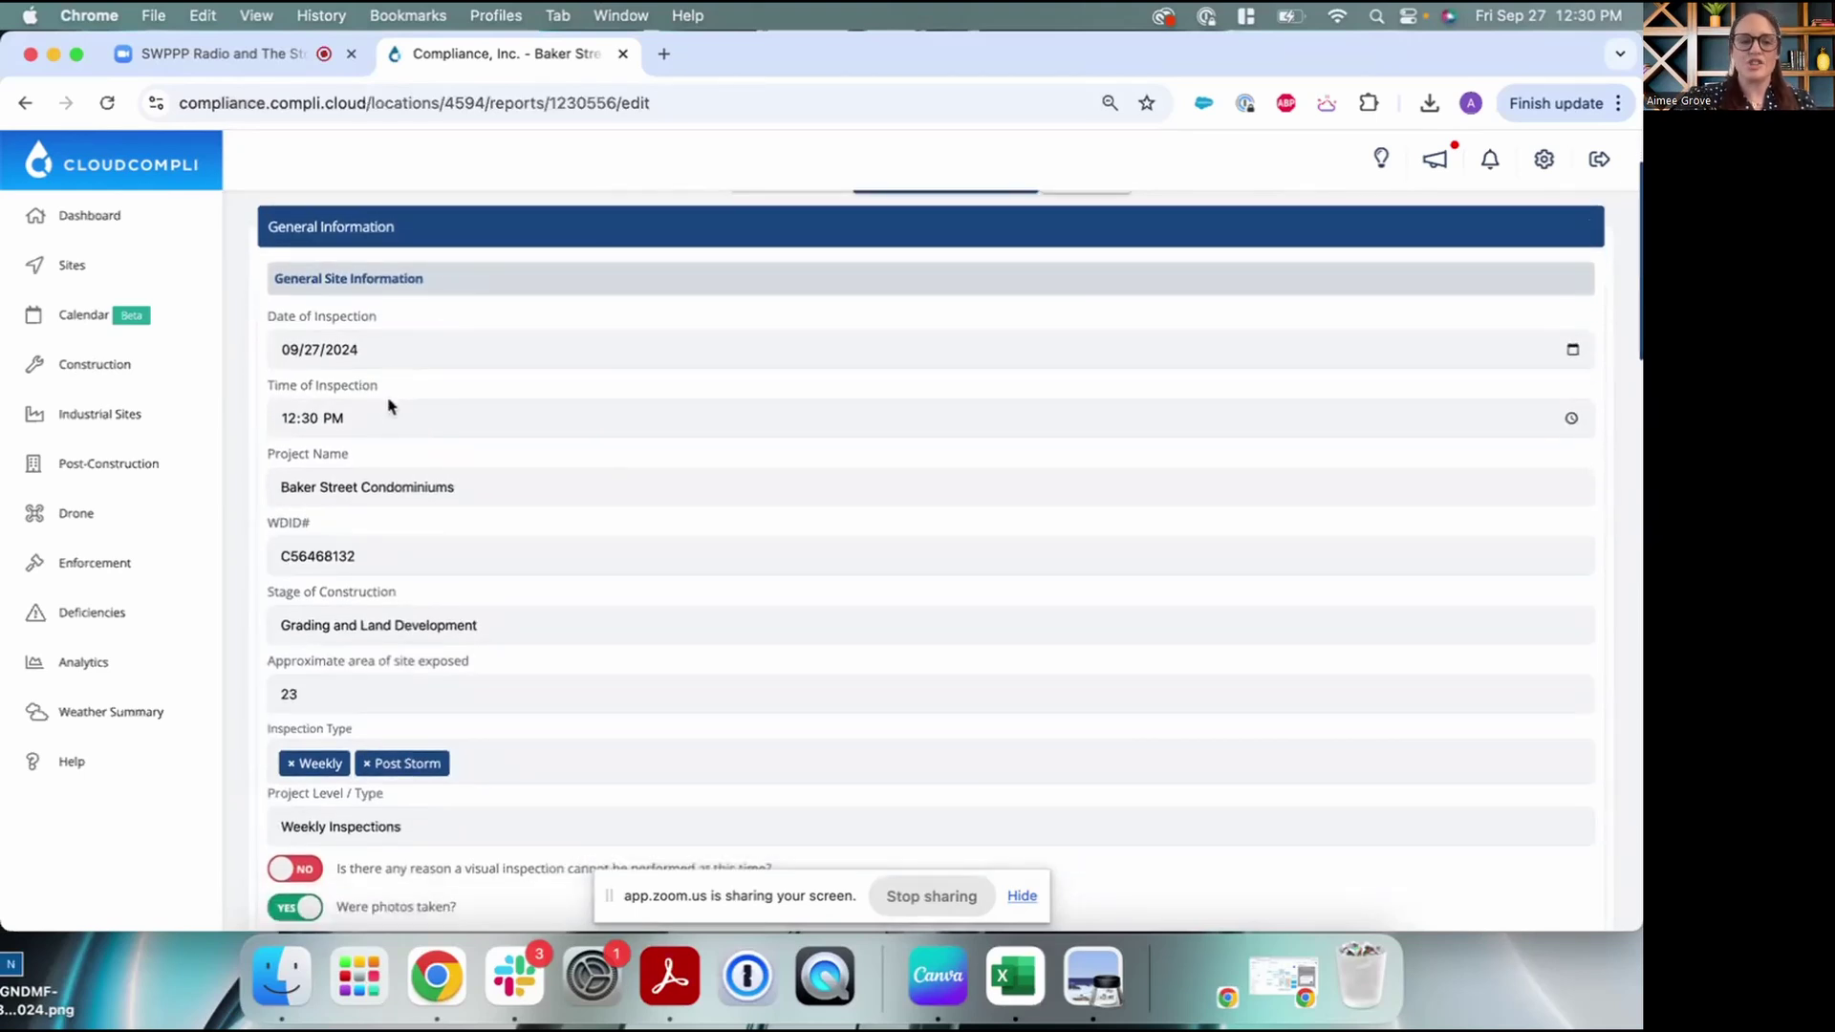
{"action": "scroll", "coordinate": [390, 403], "scroll_direction": "down", "scroll_amount": 1}
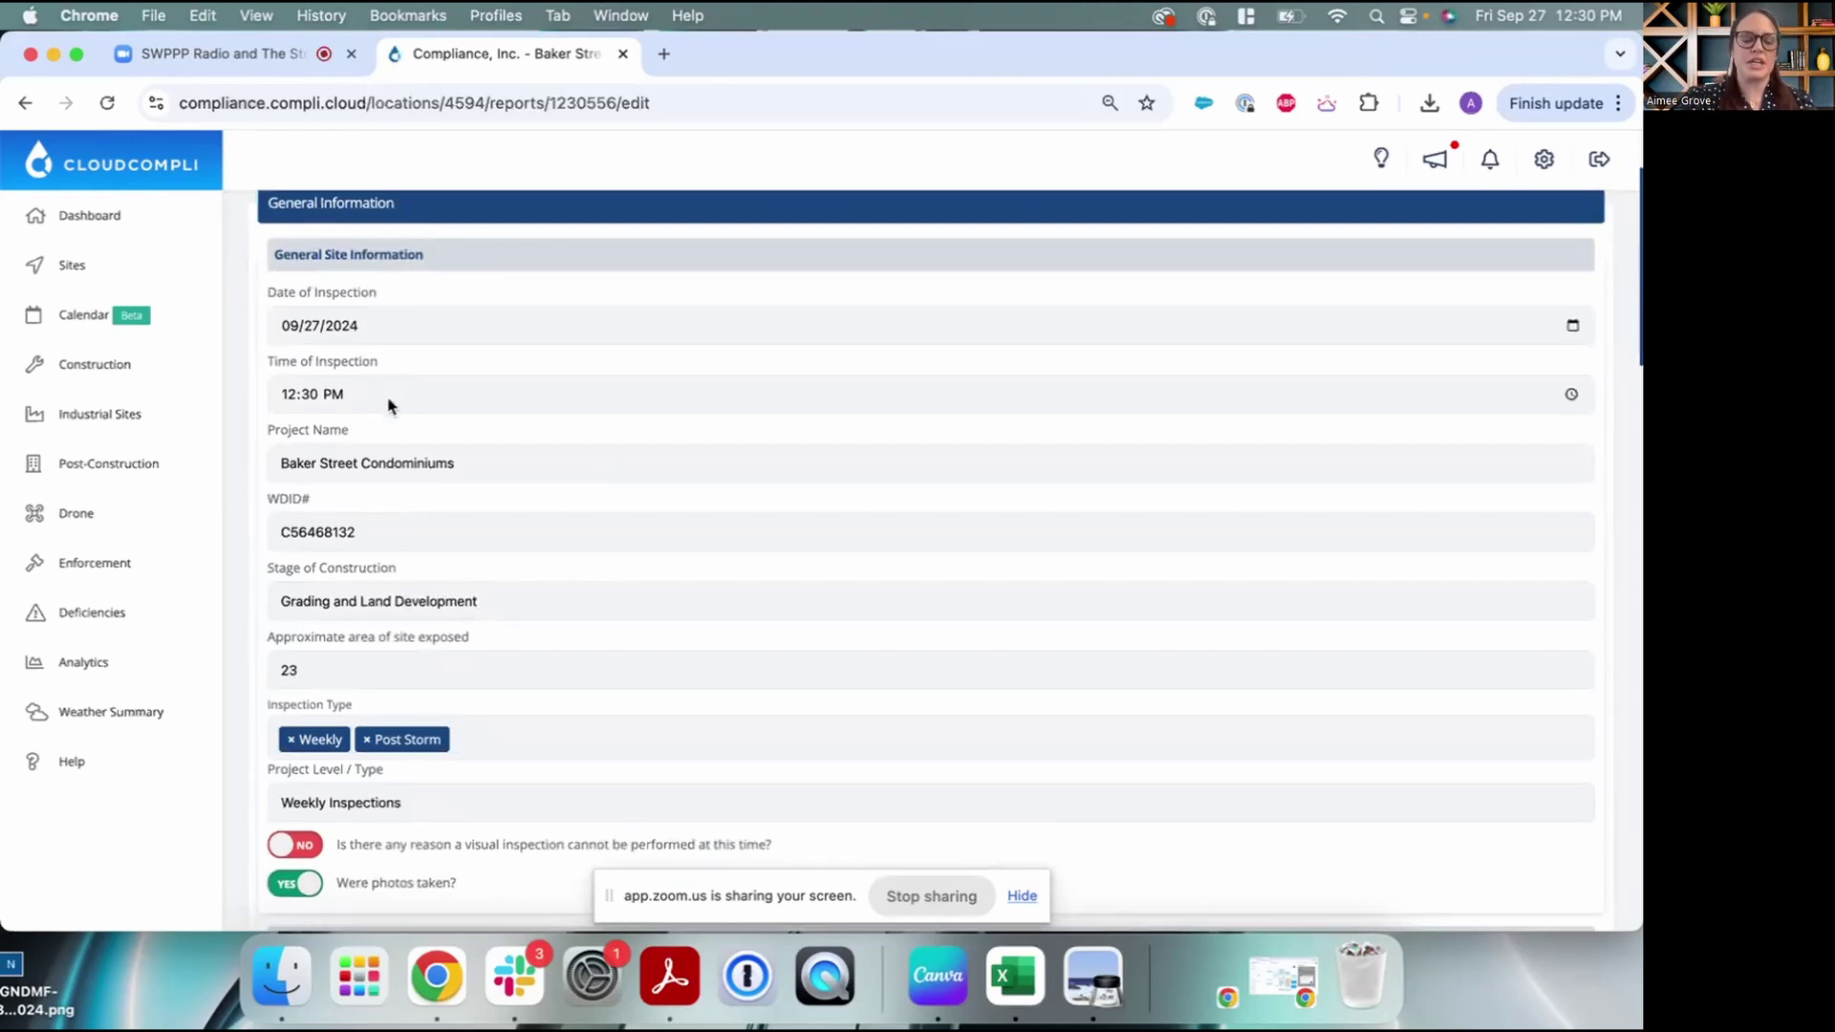
{"action": "scroll", "coordinate": [389, 406], "scroll_direction": "down", "scroll_amount": 1}
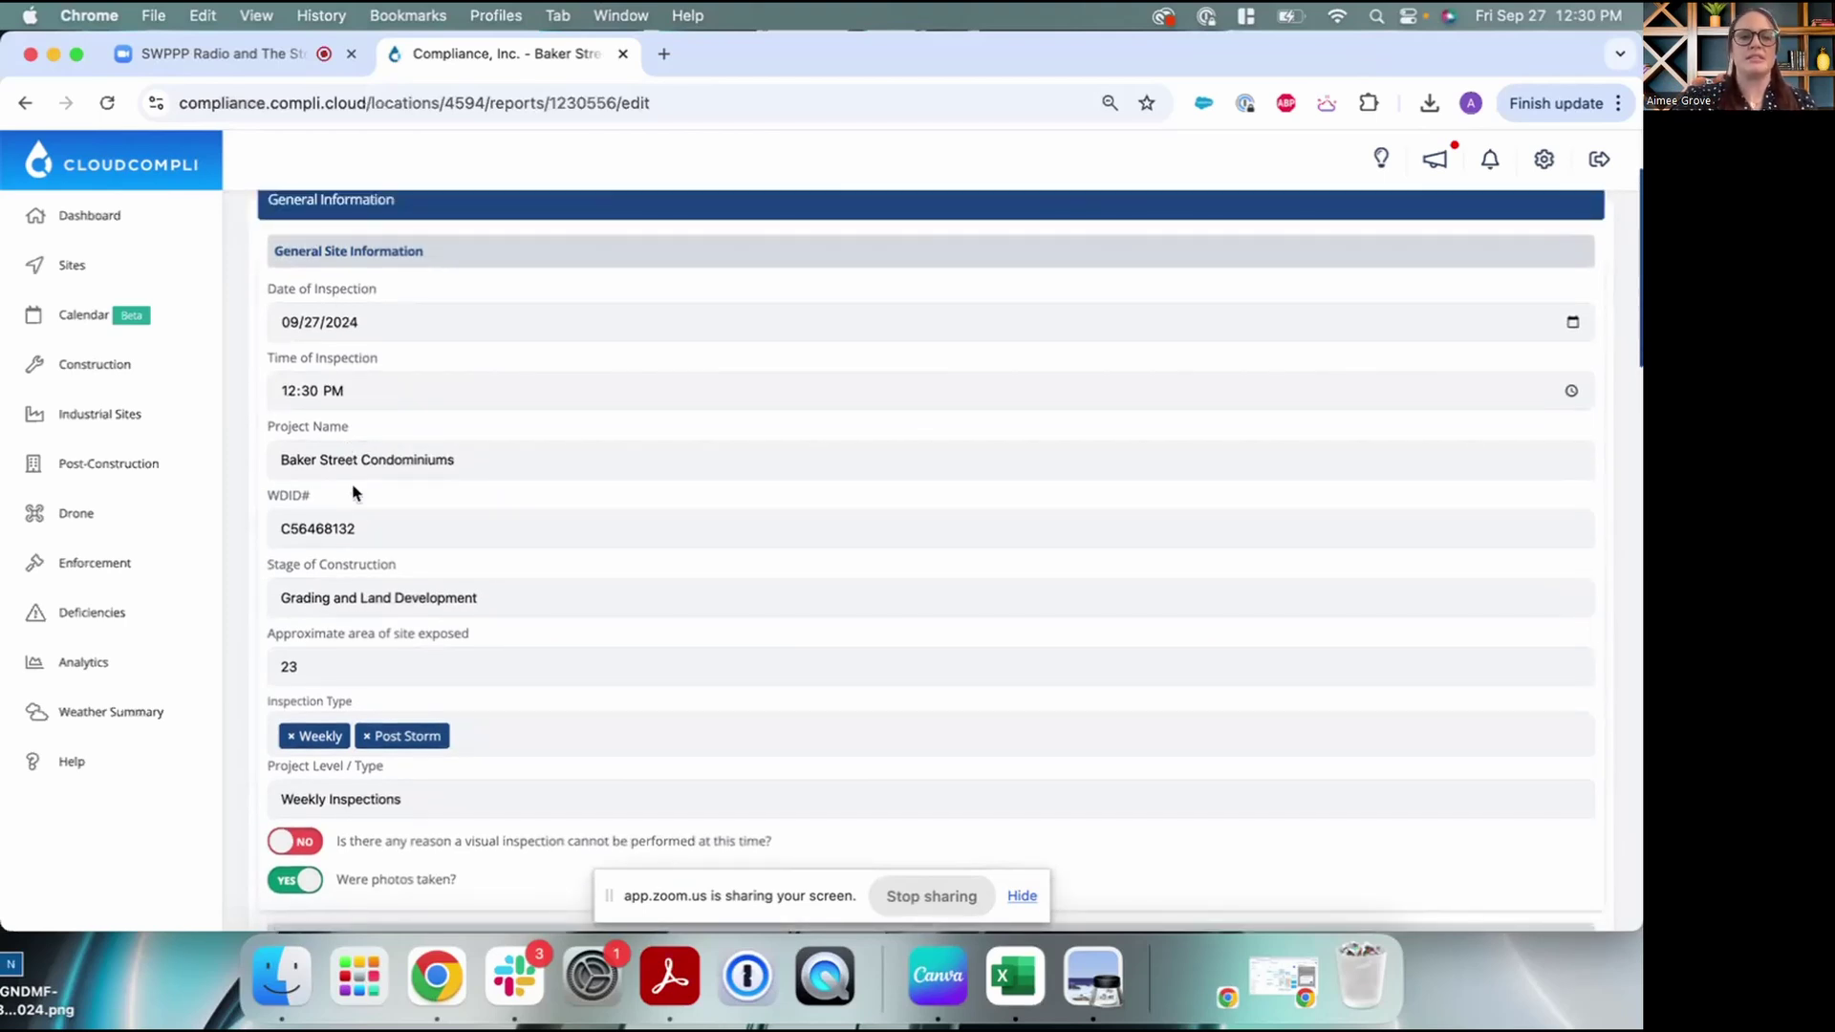
{"action": "scroll", "coordinate": [432, 501], "scroll_direction": "down", "scroll_amount": 1}
{"action": "scroll", "coordinate": [430, 497], "scroll_direction": "down", "scroll_amount": 5}
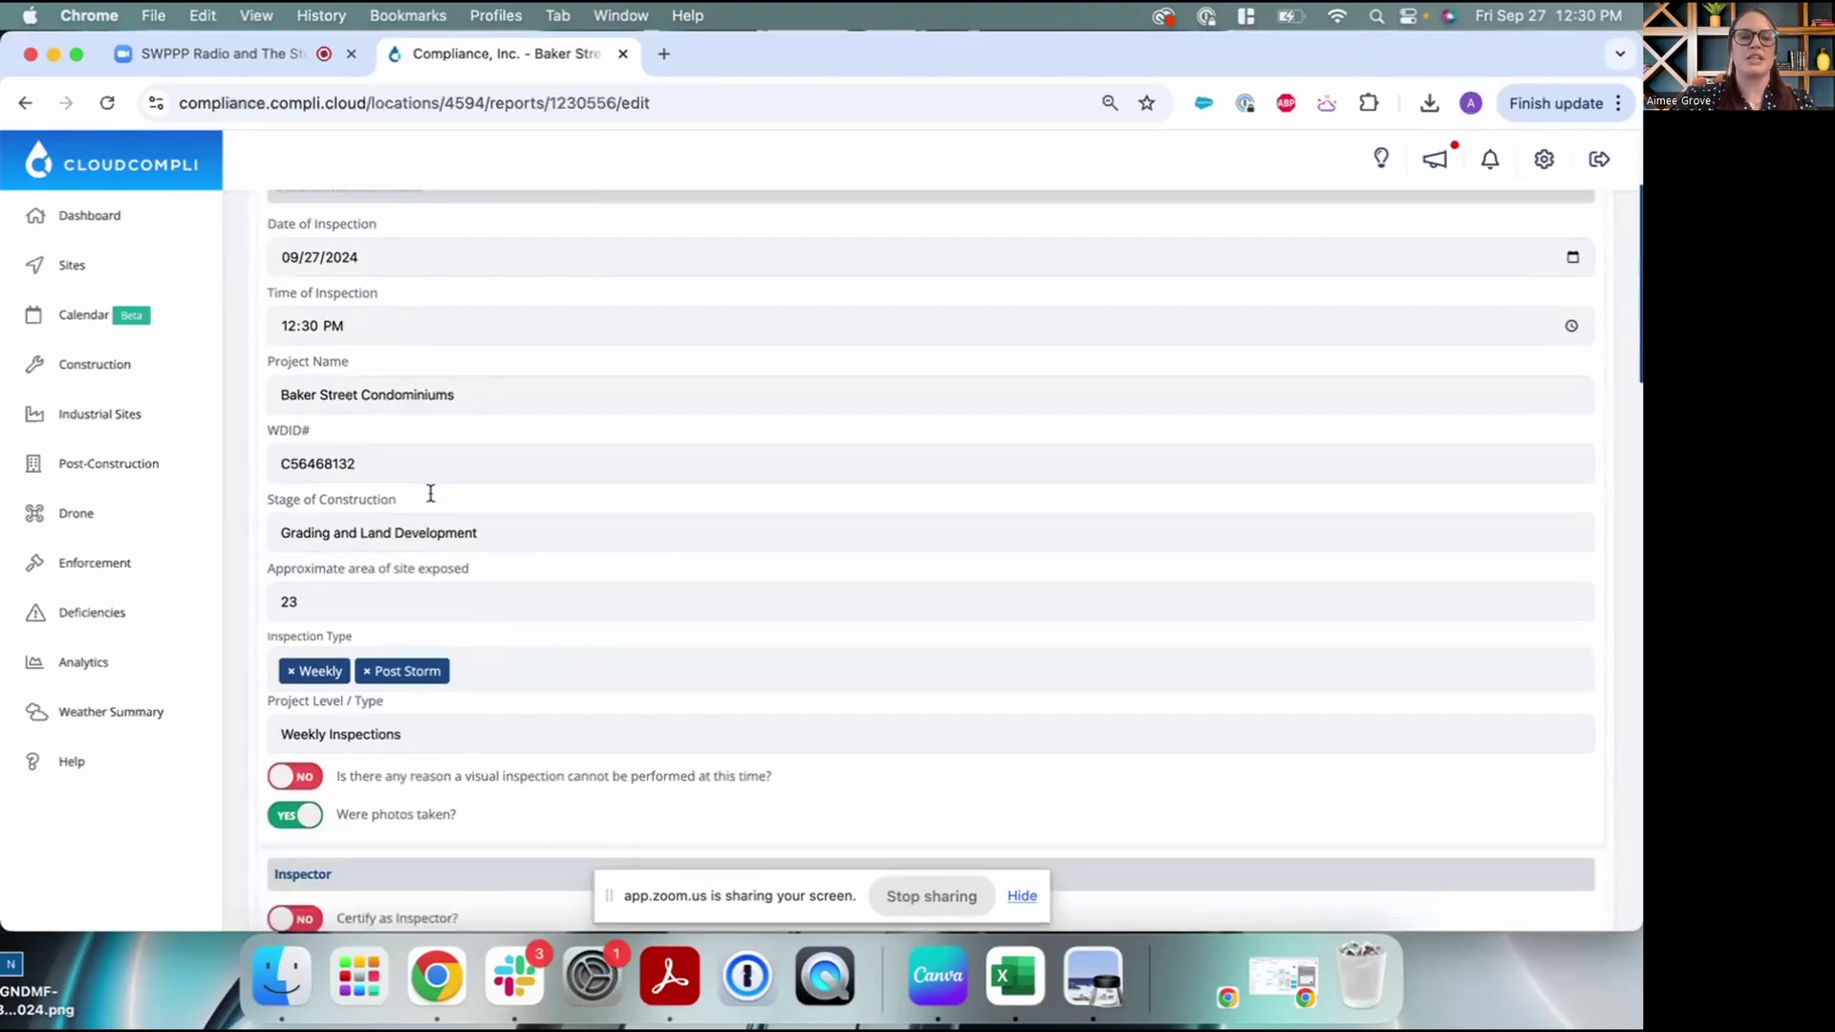
{"action": "scroll", "coordinate": [425, 511], "scroll_direction": "down", "scroll_amount": 1}
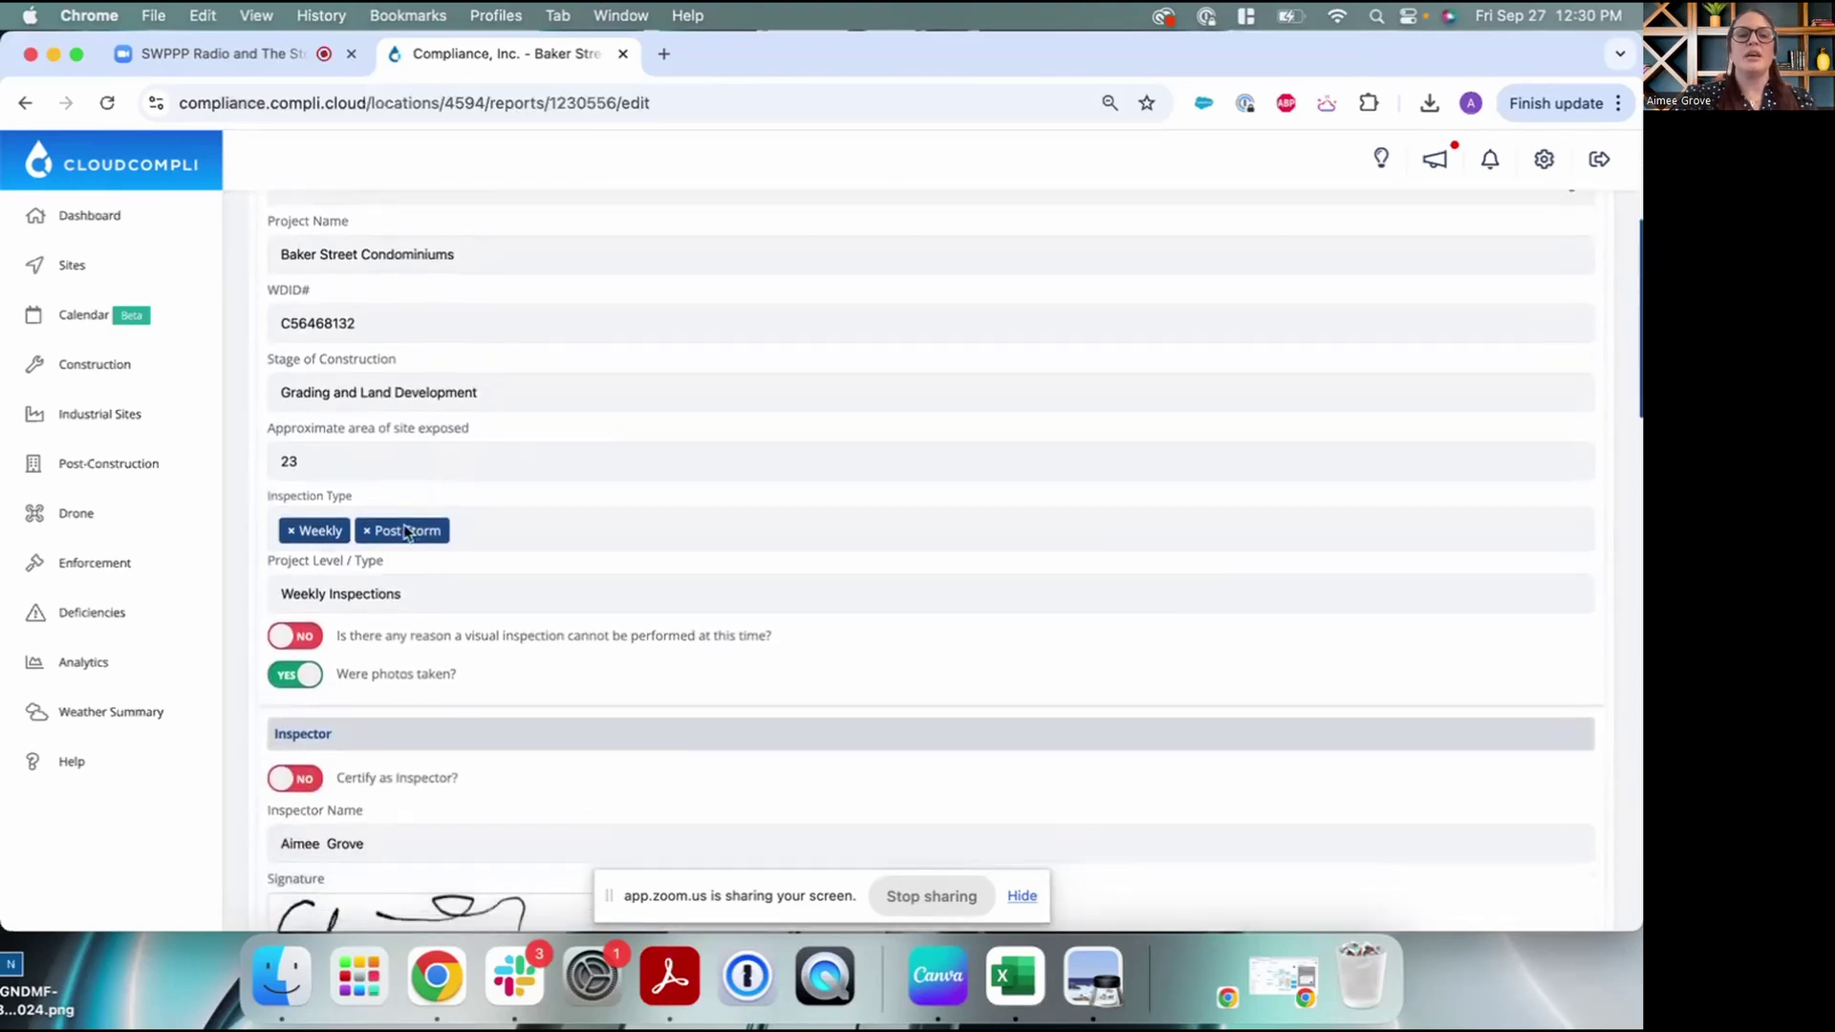
Review Inspection Type, keeping Weekly and Post Storm, and scroll to the last-storm data
{"action": "left_click", "coordinate": [513, 536]}
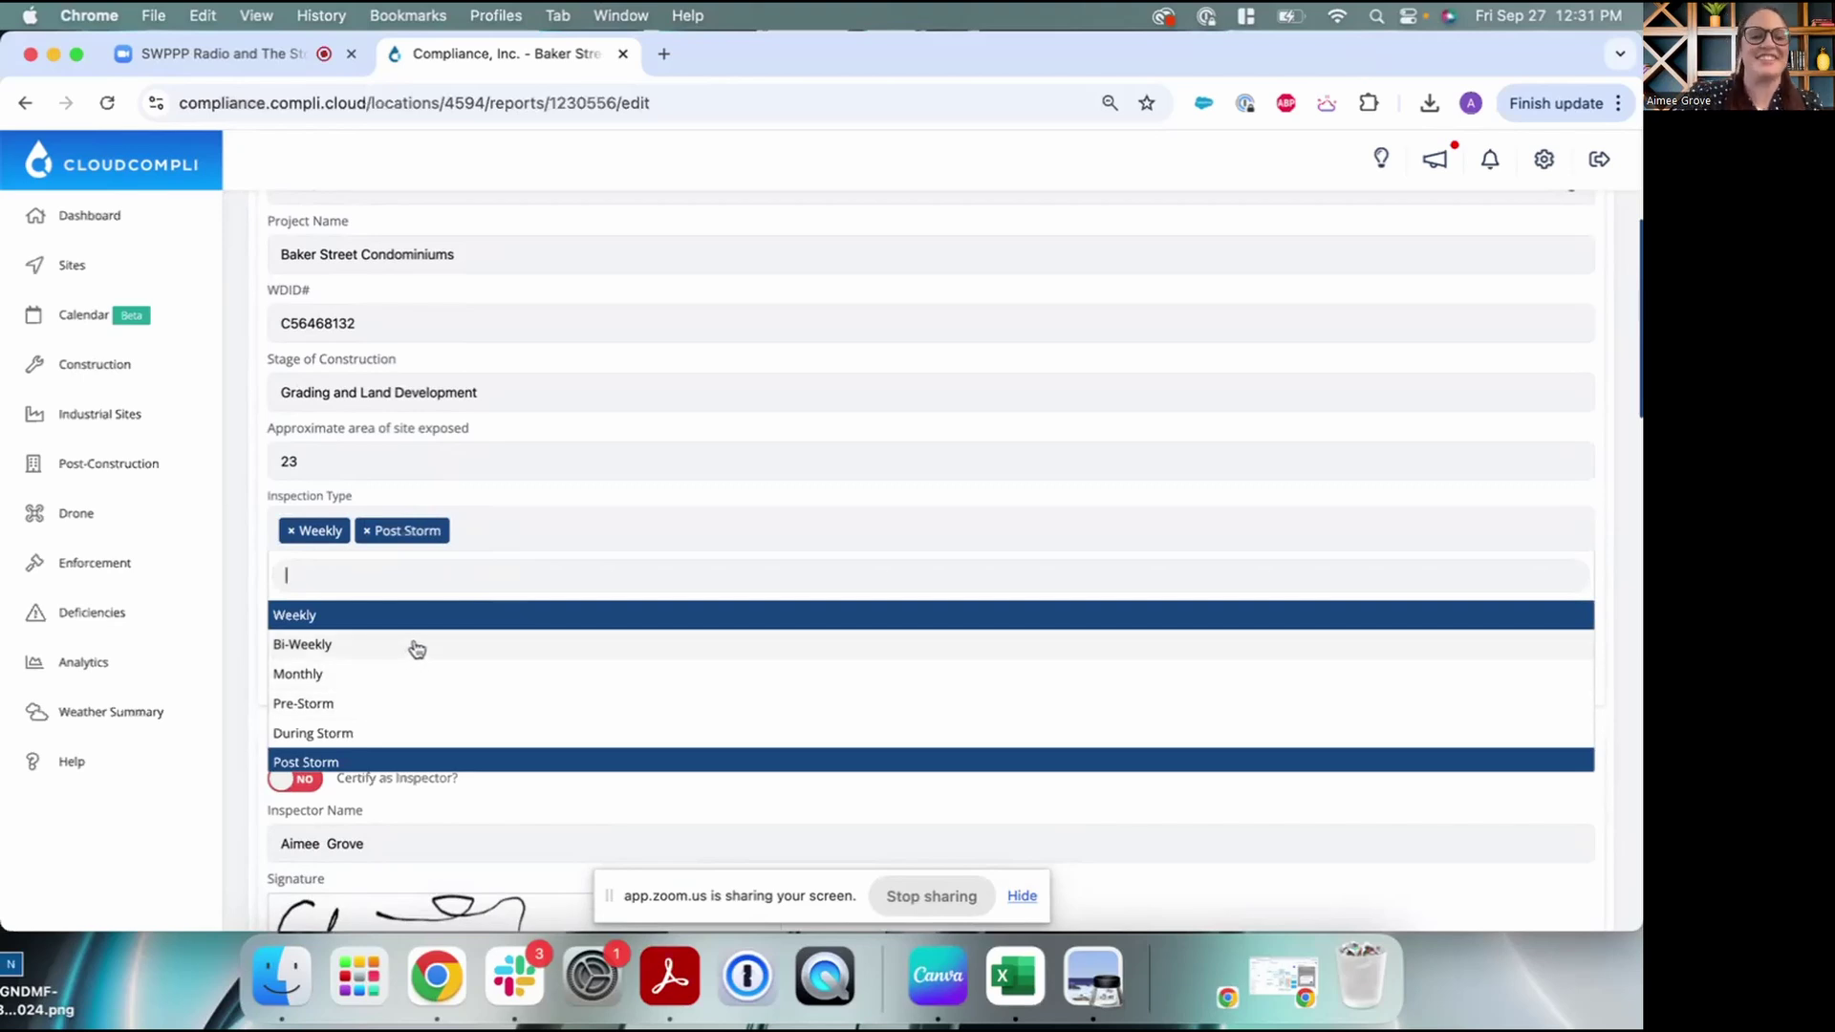
{"action": "left_click", "coordinate": [494, 529]}
{"action": "left_click", "coordinate": [494, 529]}
{"action": "left_click", "coordinate": [494, 529]}
{"action": "scroll", "coordinate": [512, 586], "scroll_direction": "down", "scroll_amount": 5}
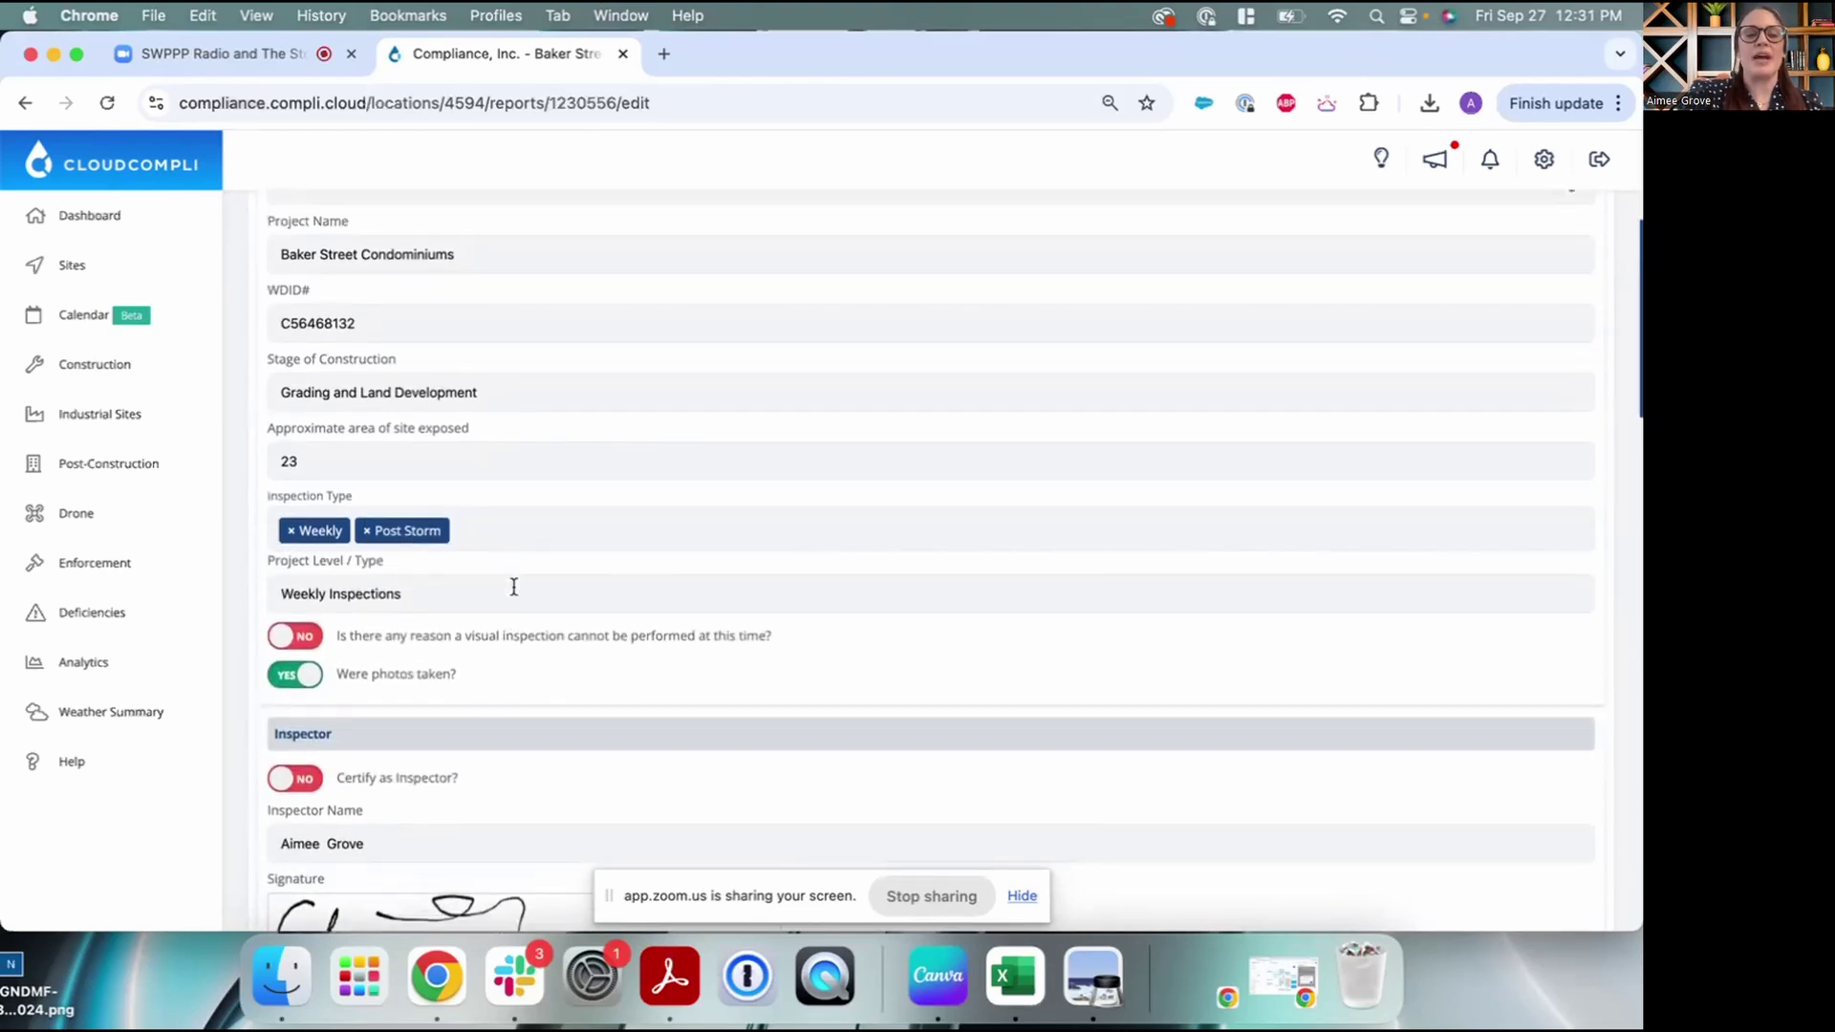
{"action": "scroll", "coordinate": [514, 595], "scroll_direction": "down", "scroll_amount": 5}
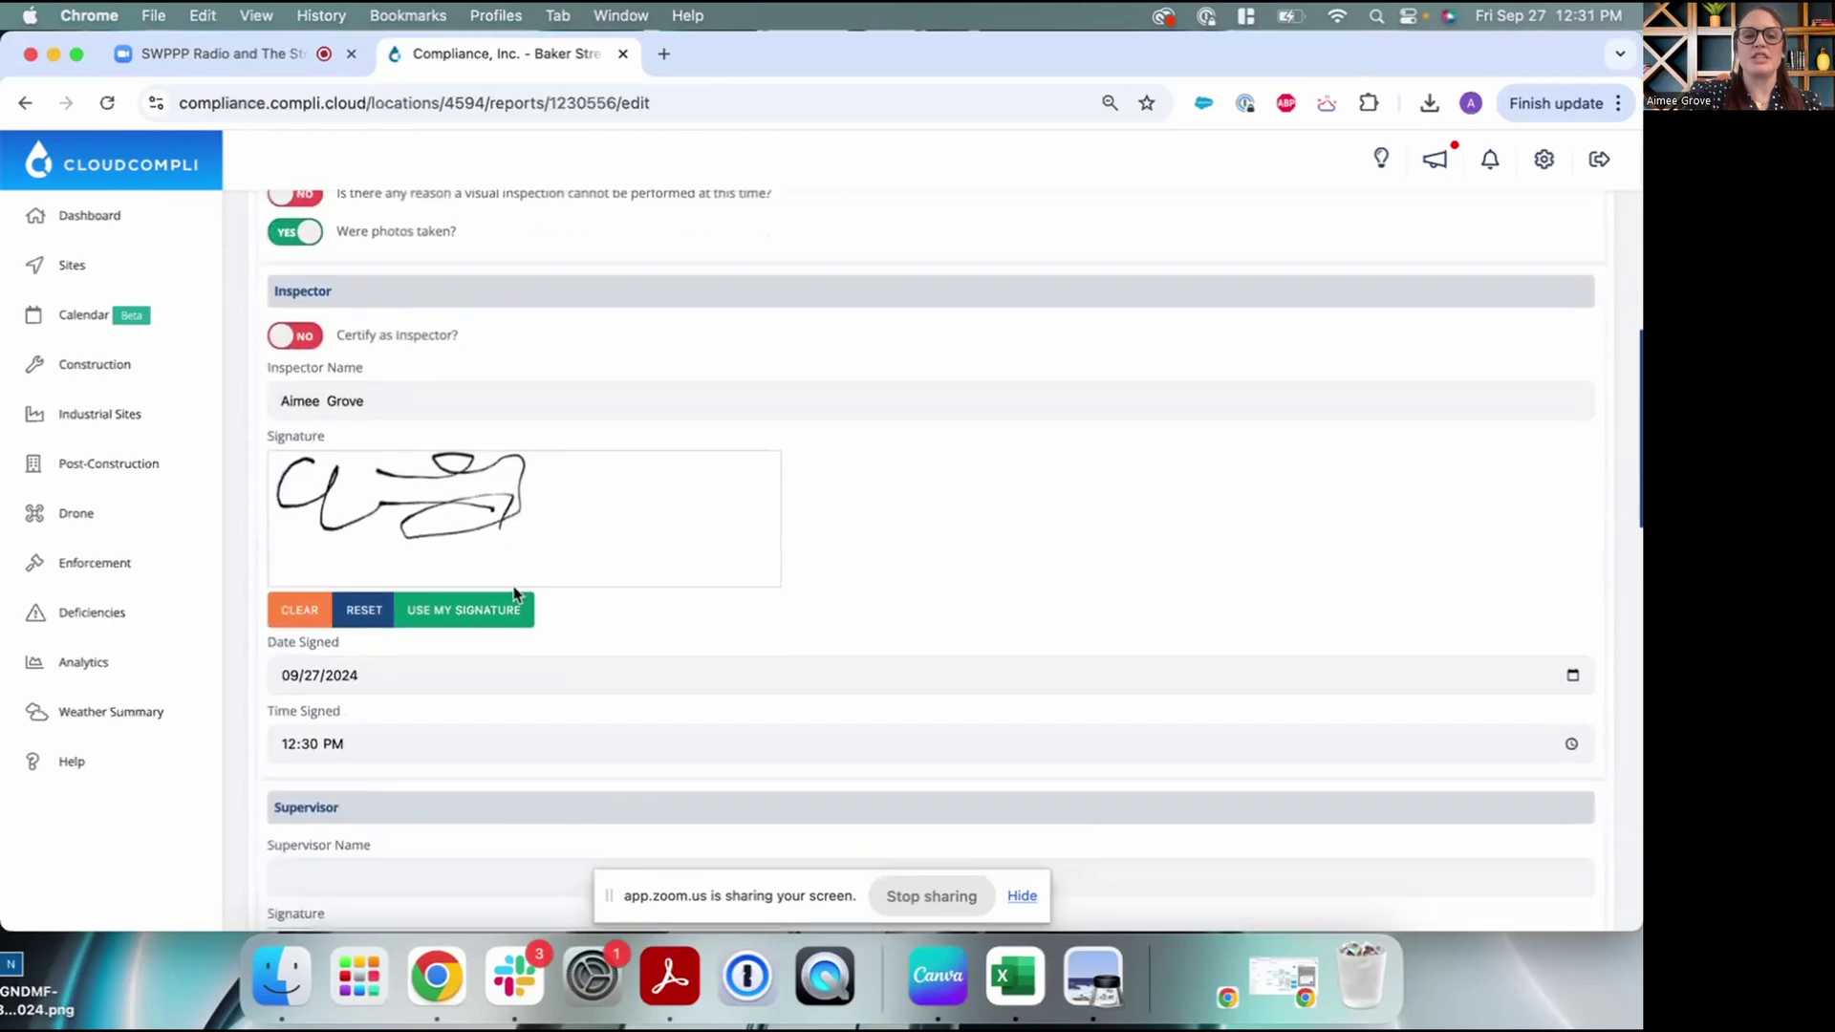
{"action": "scroll", "coordinate": [614, 510], "scroll_direction": "down", "scroll_amount": 20}
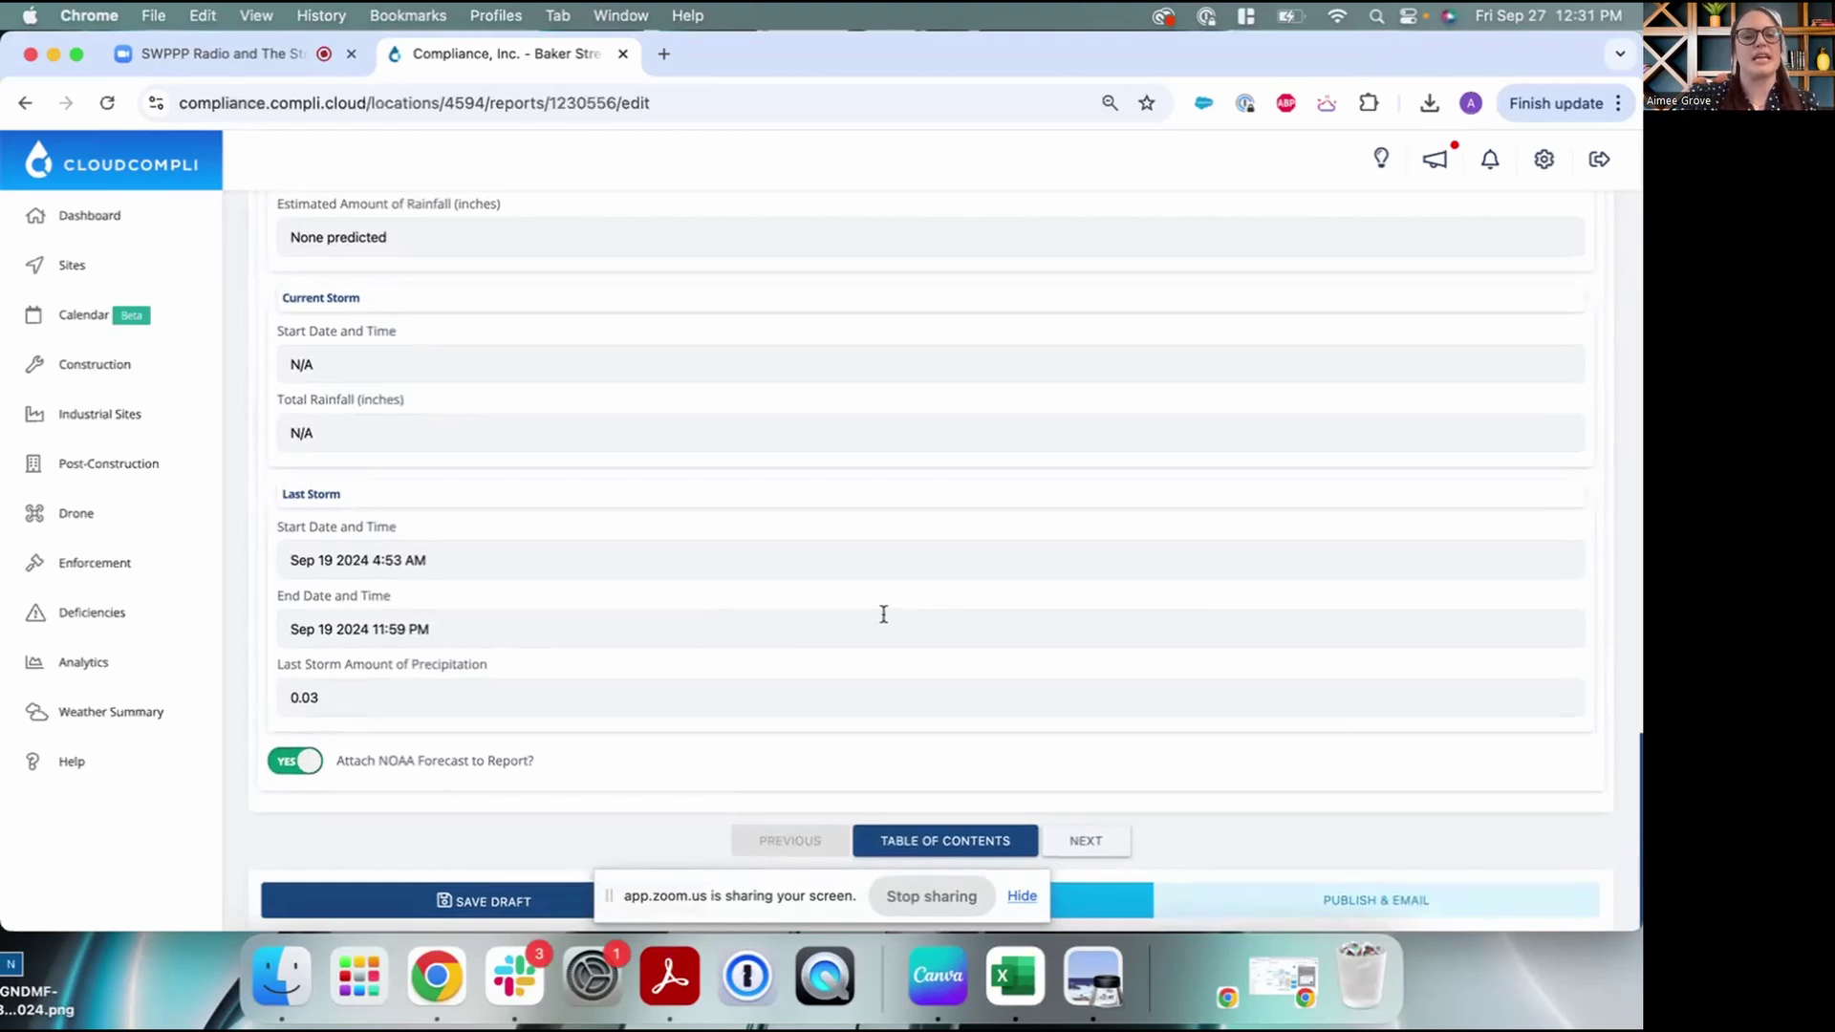
{"action": "left_click", "coordinate": [1102, 845]}
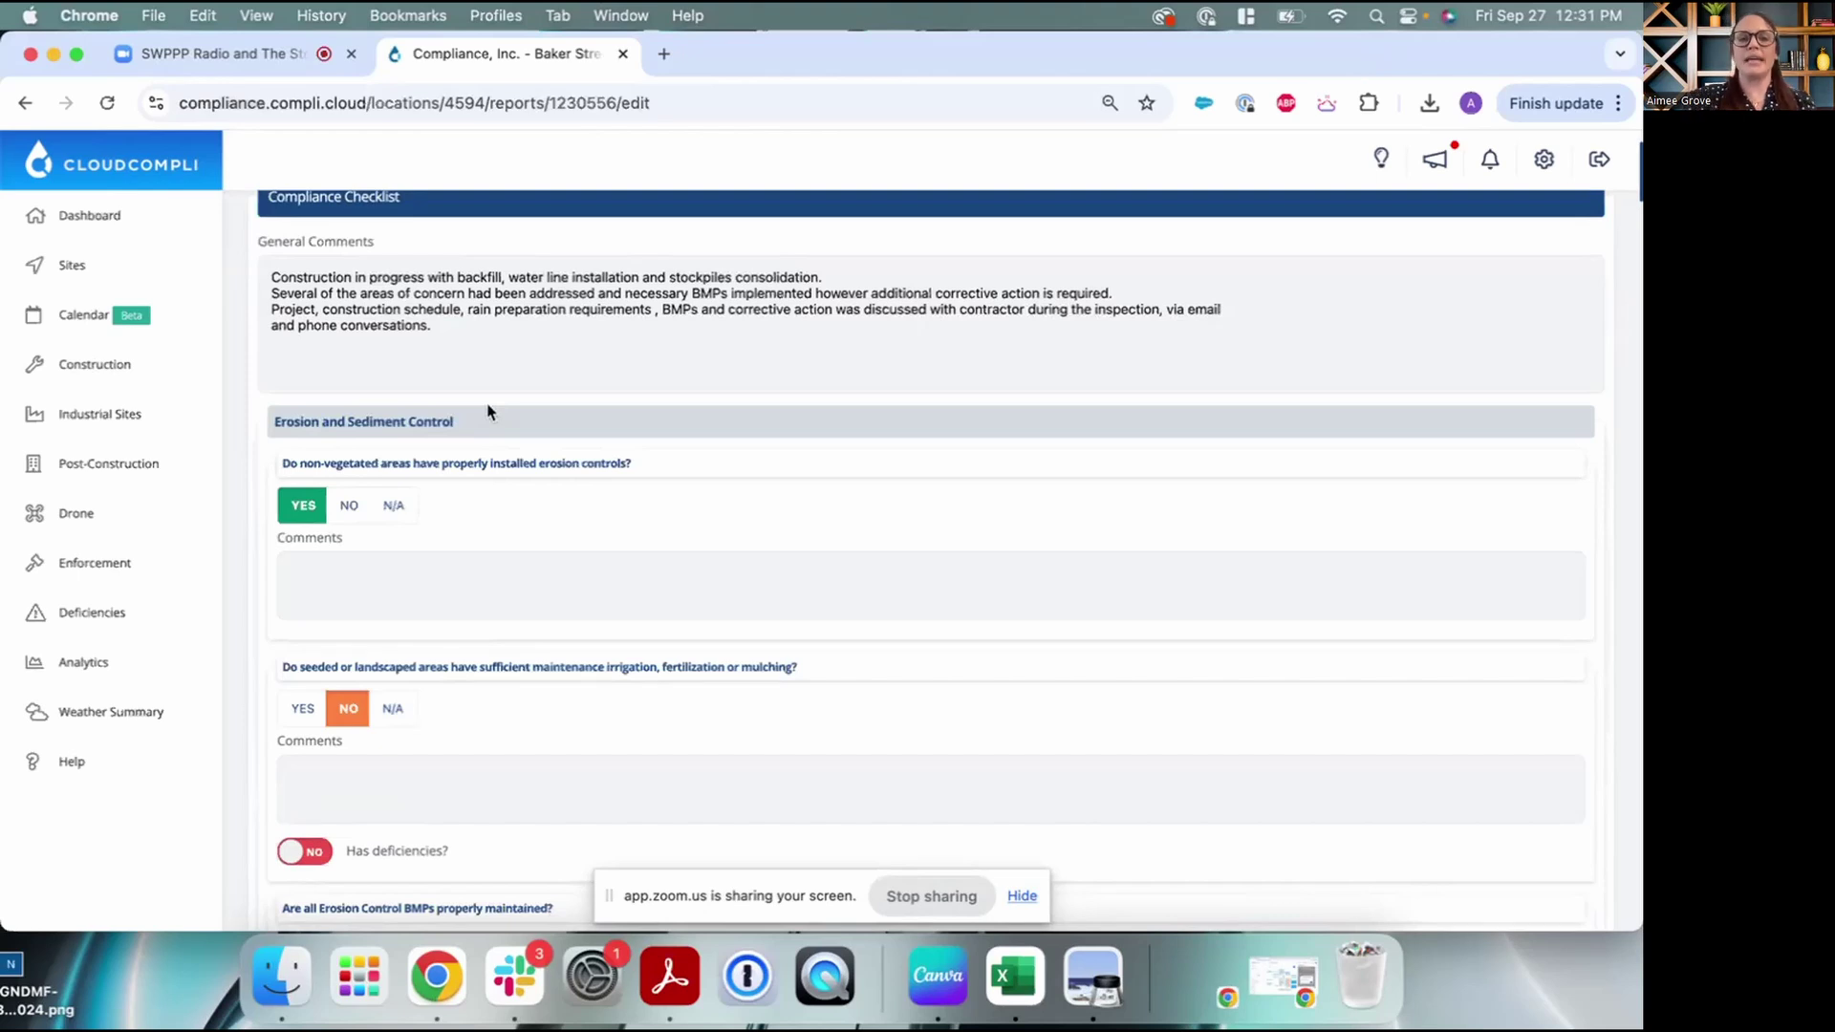
{"action": "scroll", "coordinate": [637, 532], "scroll_direction": "down", "scroll_amount": 2}
{"action": "scroll", "coordinate": [638, 533], "scroll_direction": "down", "scroll_amount": 4}
{"action": "scroll", "coordinate": [639, 533], "scroll_direction": "up", "scroll_amount": 3}
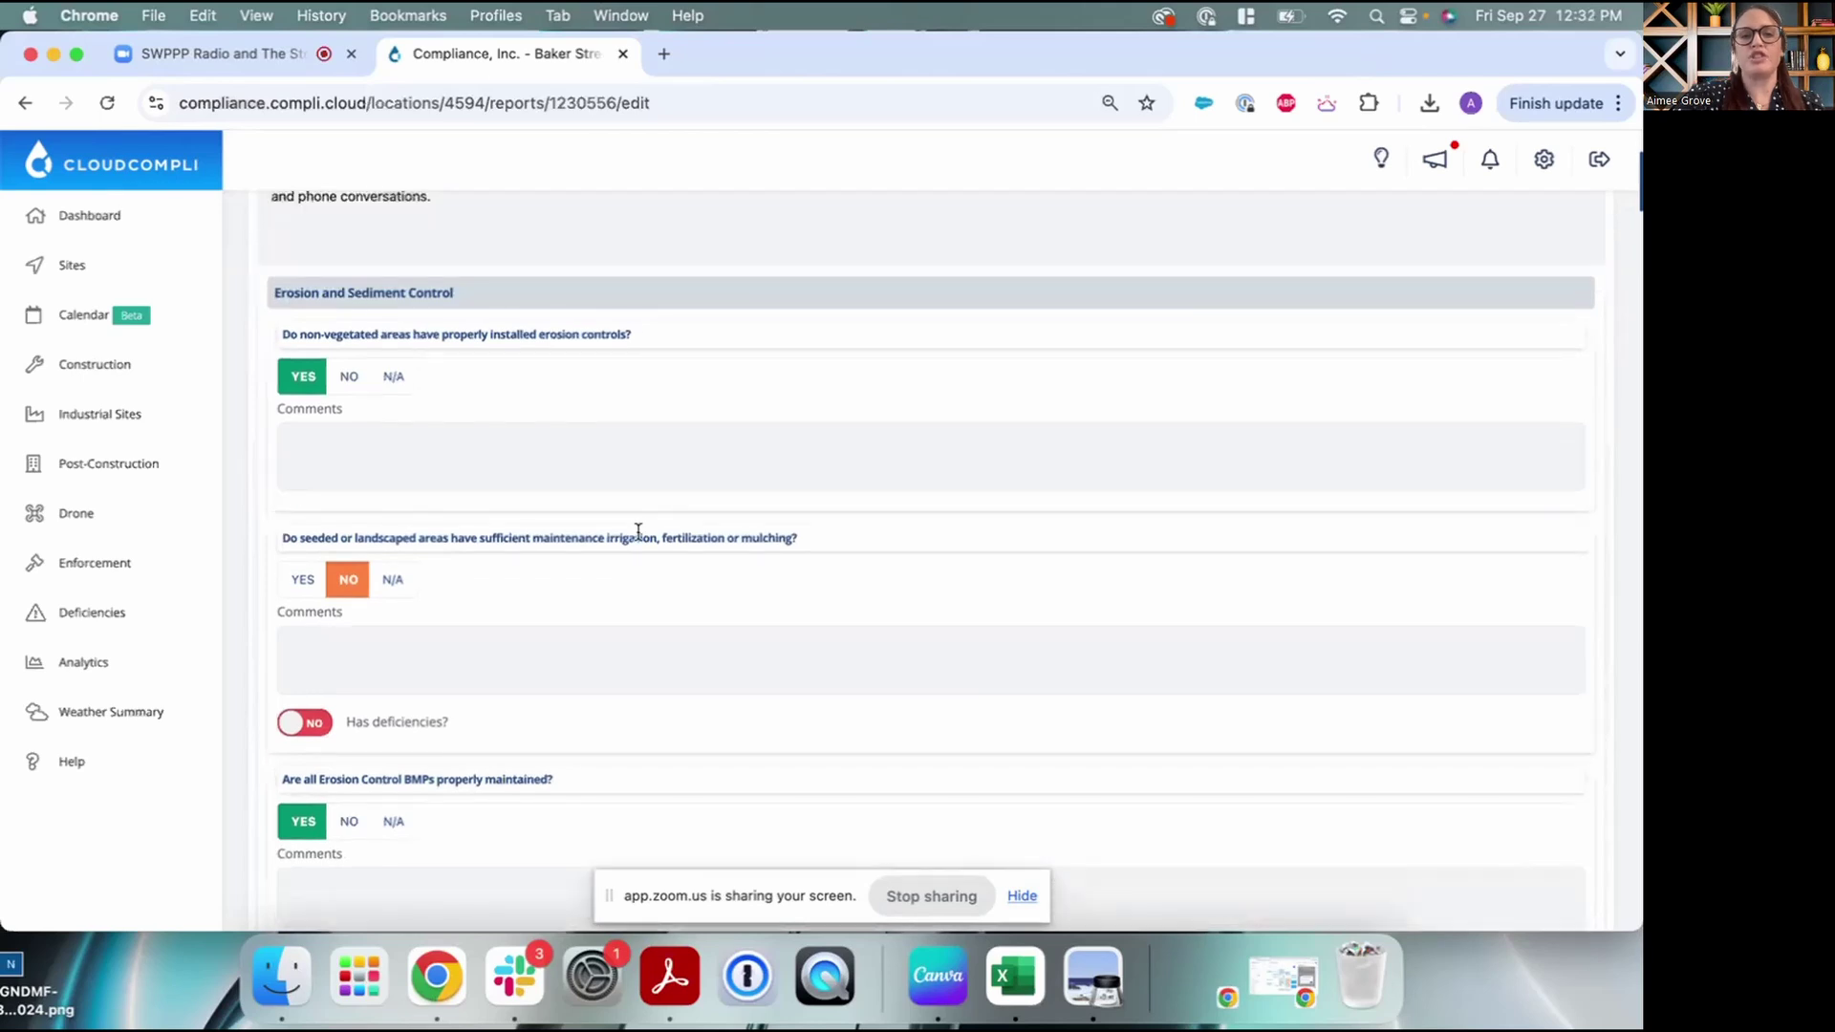
{"action": "scroll", "coordinate": [639, 533], "scroll_direction": "up", "scroll_amount": 2}
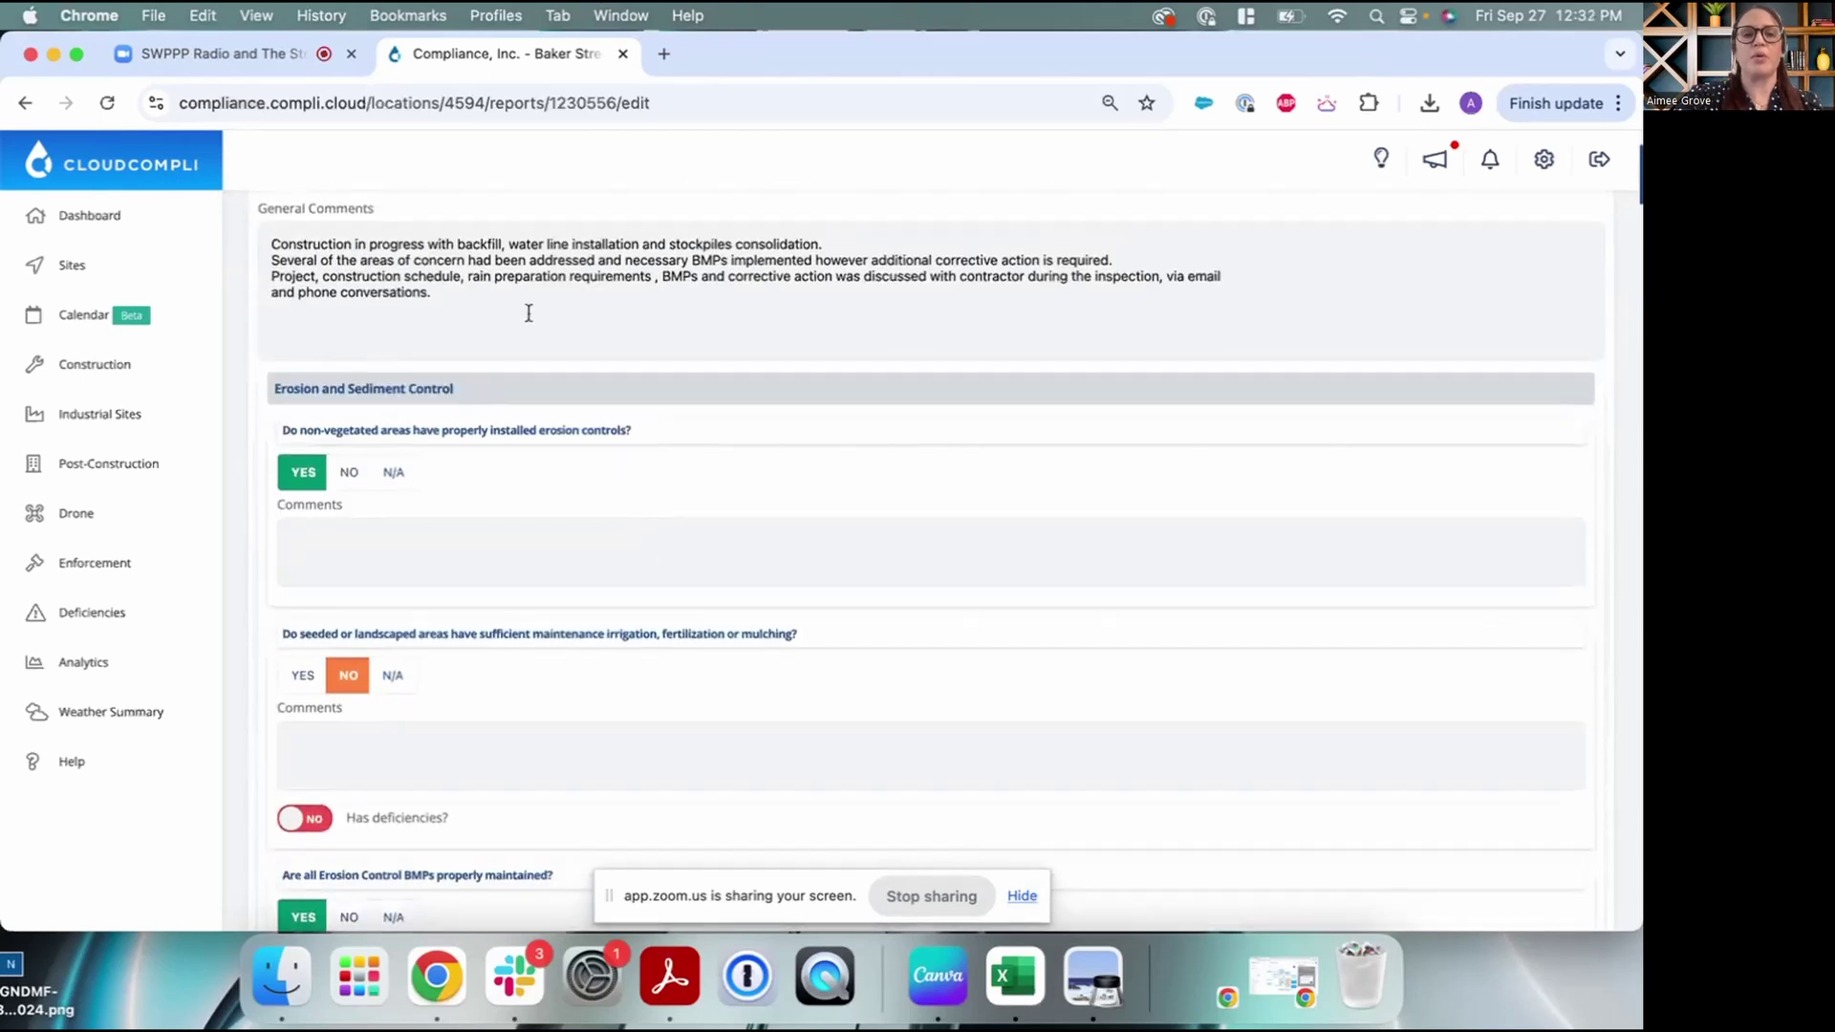
{"action": "scroll", "coordinate": [528, 314], "scroll_direction": "up", "scroll_amount": 1}
{"action": "scroll", "coordinate": [513, 316], "scroll_direction": "down", "scroll_amount": 4}
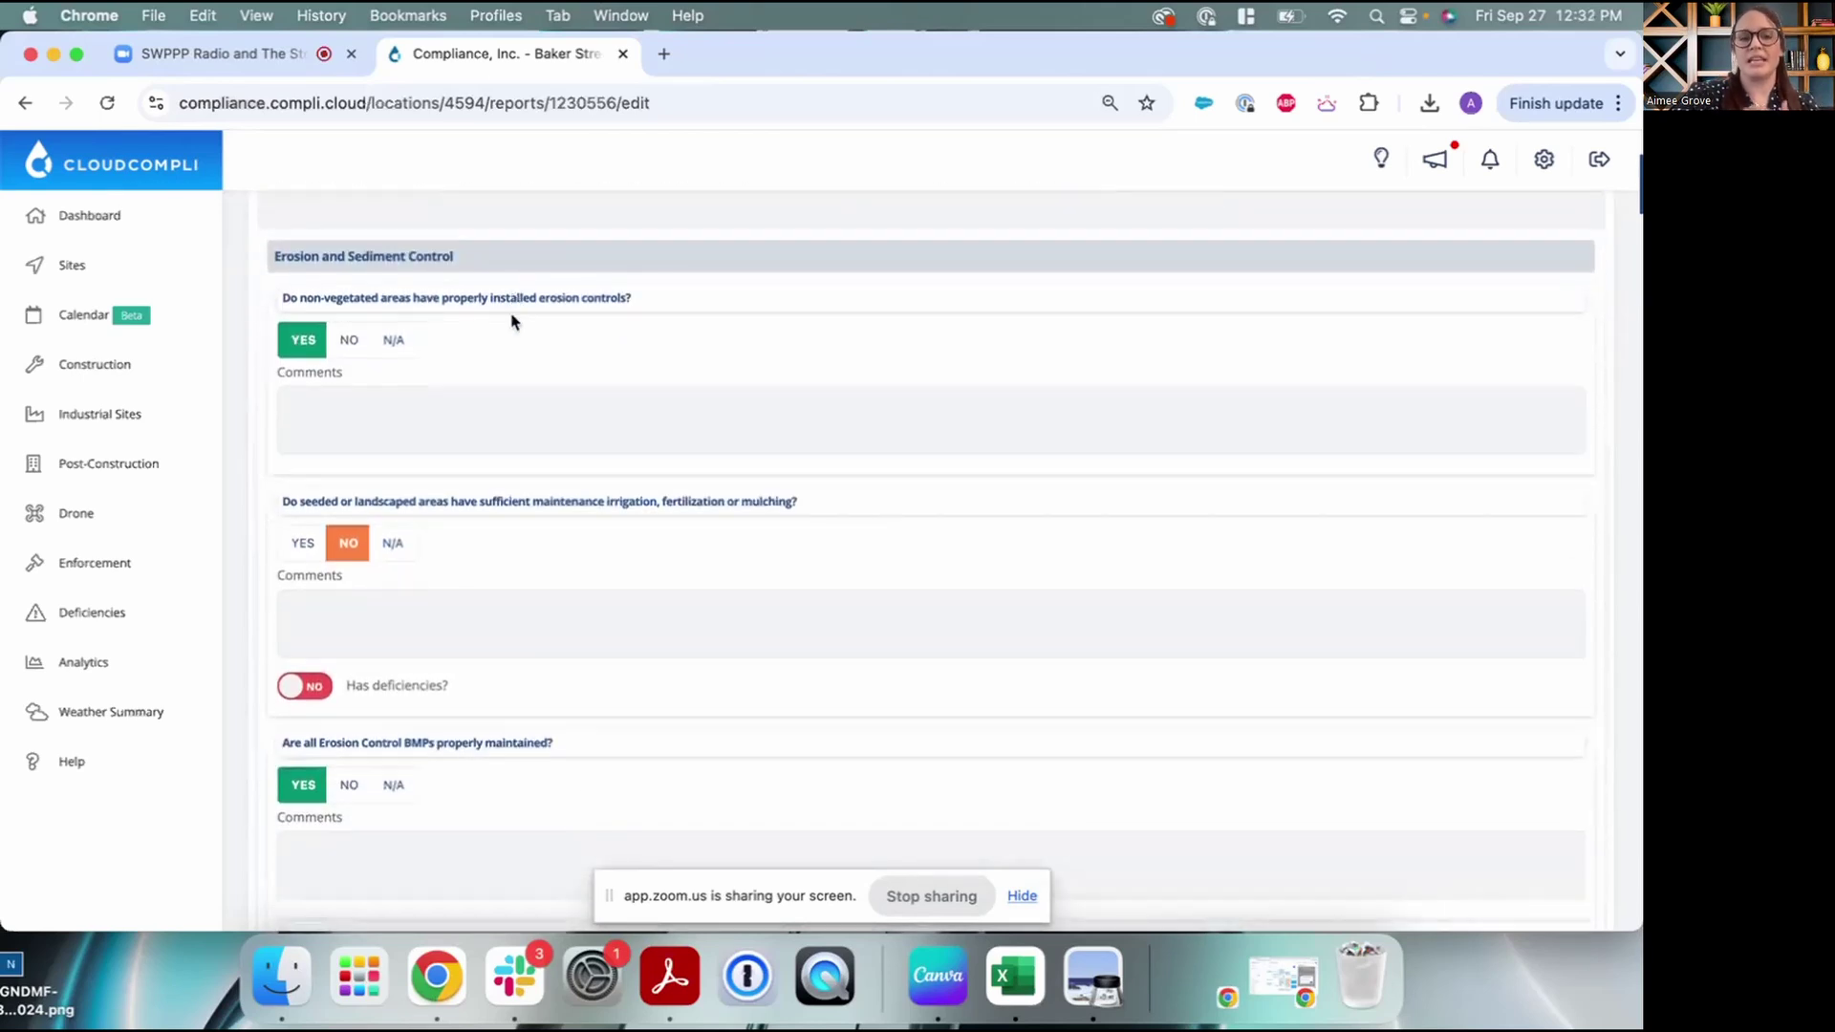
{"action": "scroll", "coordinate": [513, 321], "scroll_direction": "down", "scroll_amount": 1}
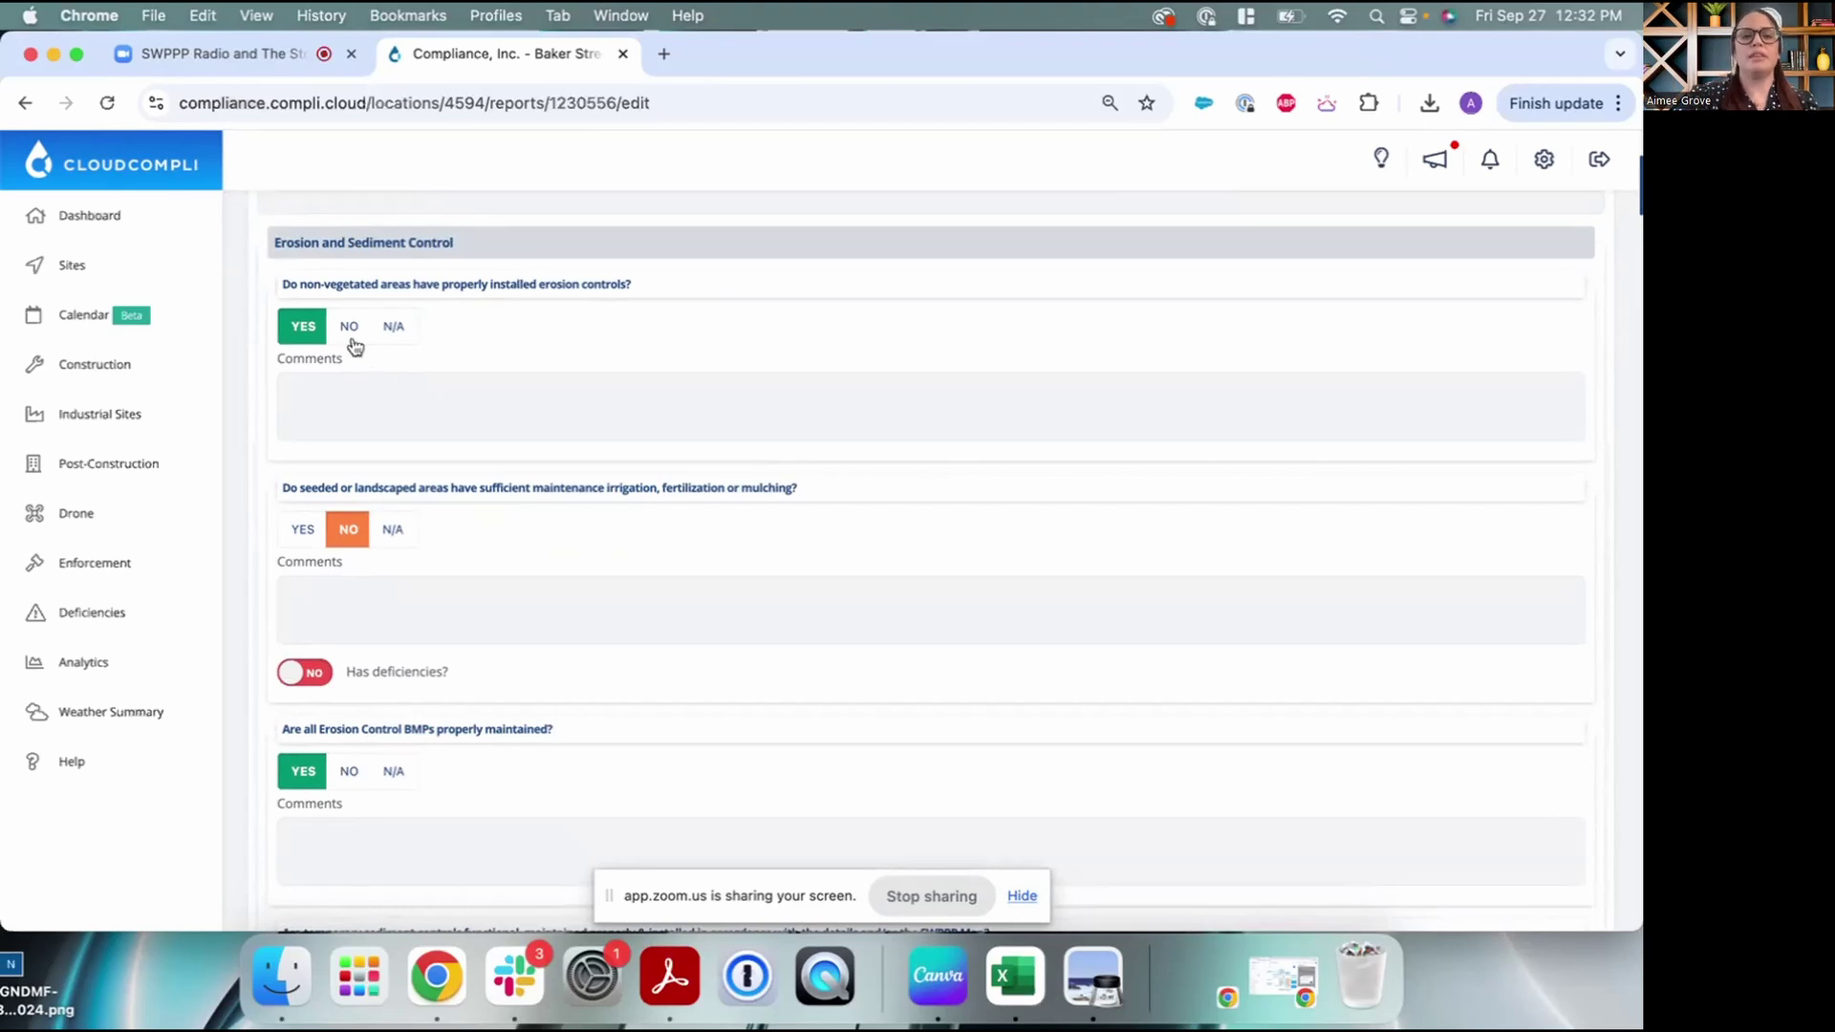
{"action": "left_click", "coordinate": [350, 332]}
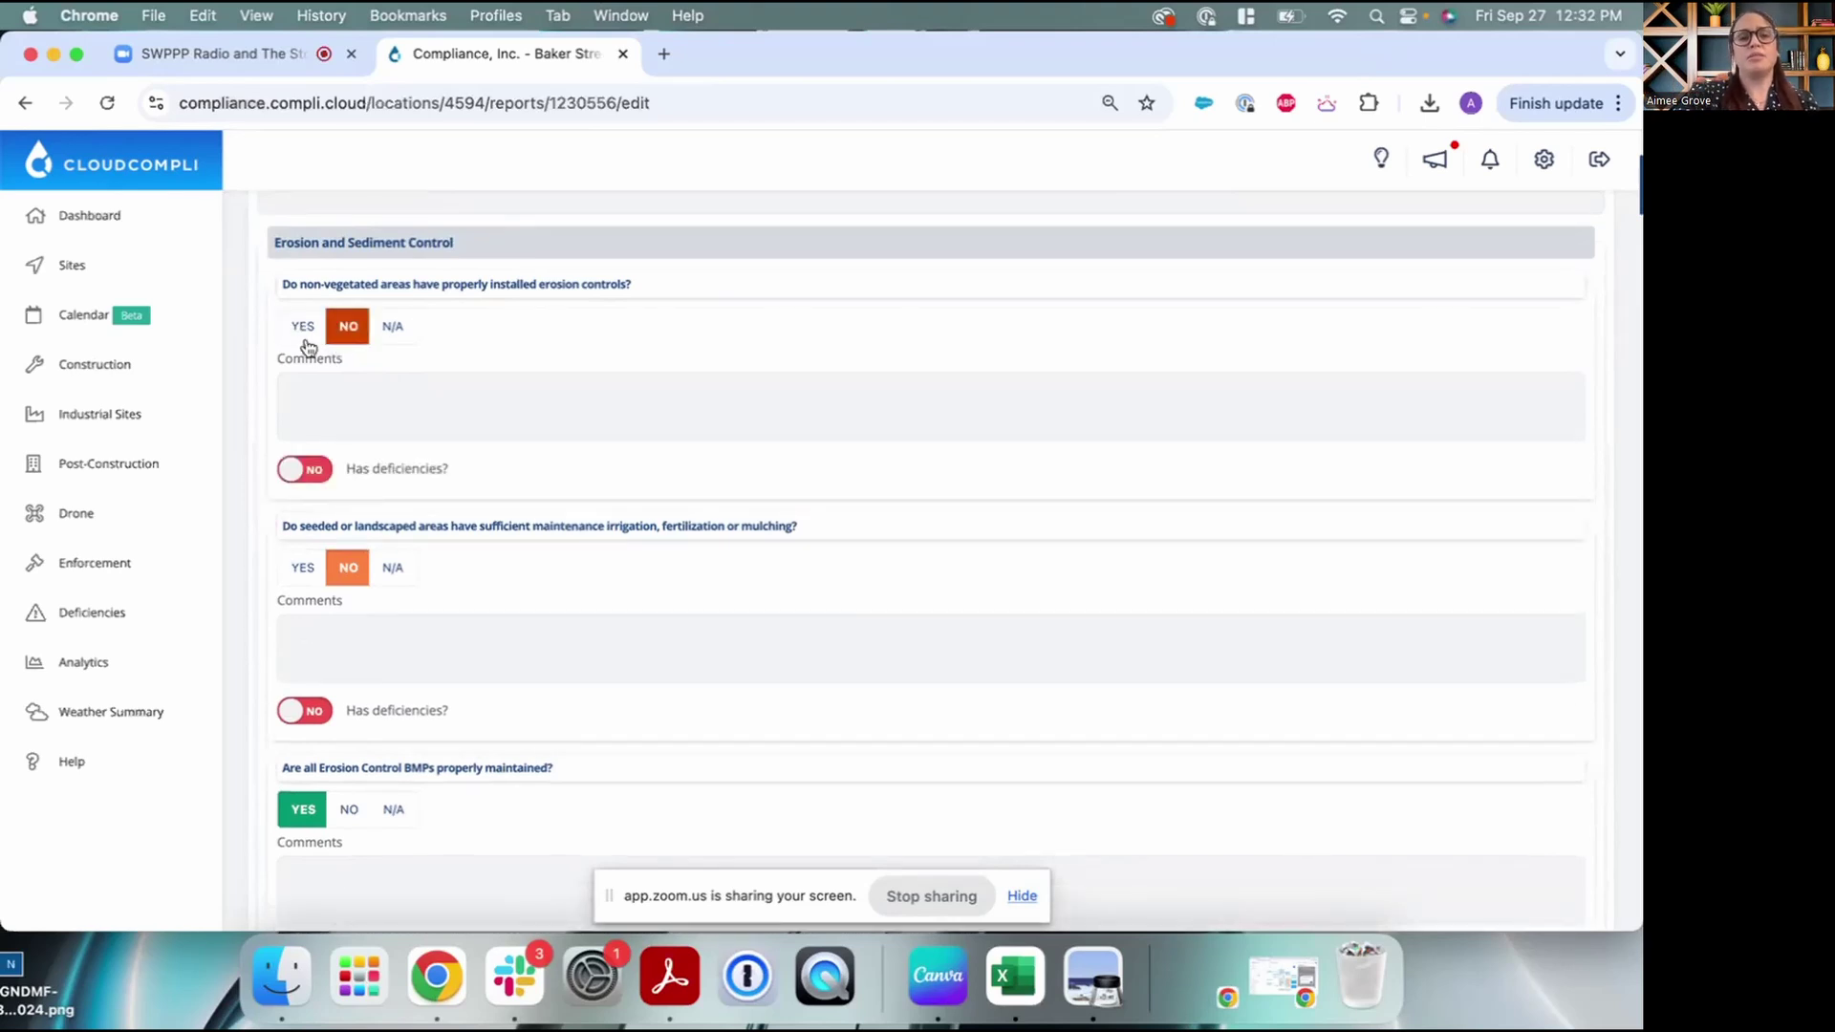
{"action": "left_click", "coordinate": [304, 334]}
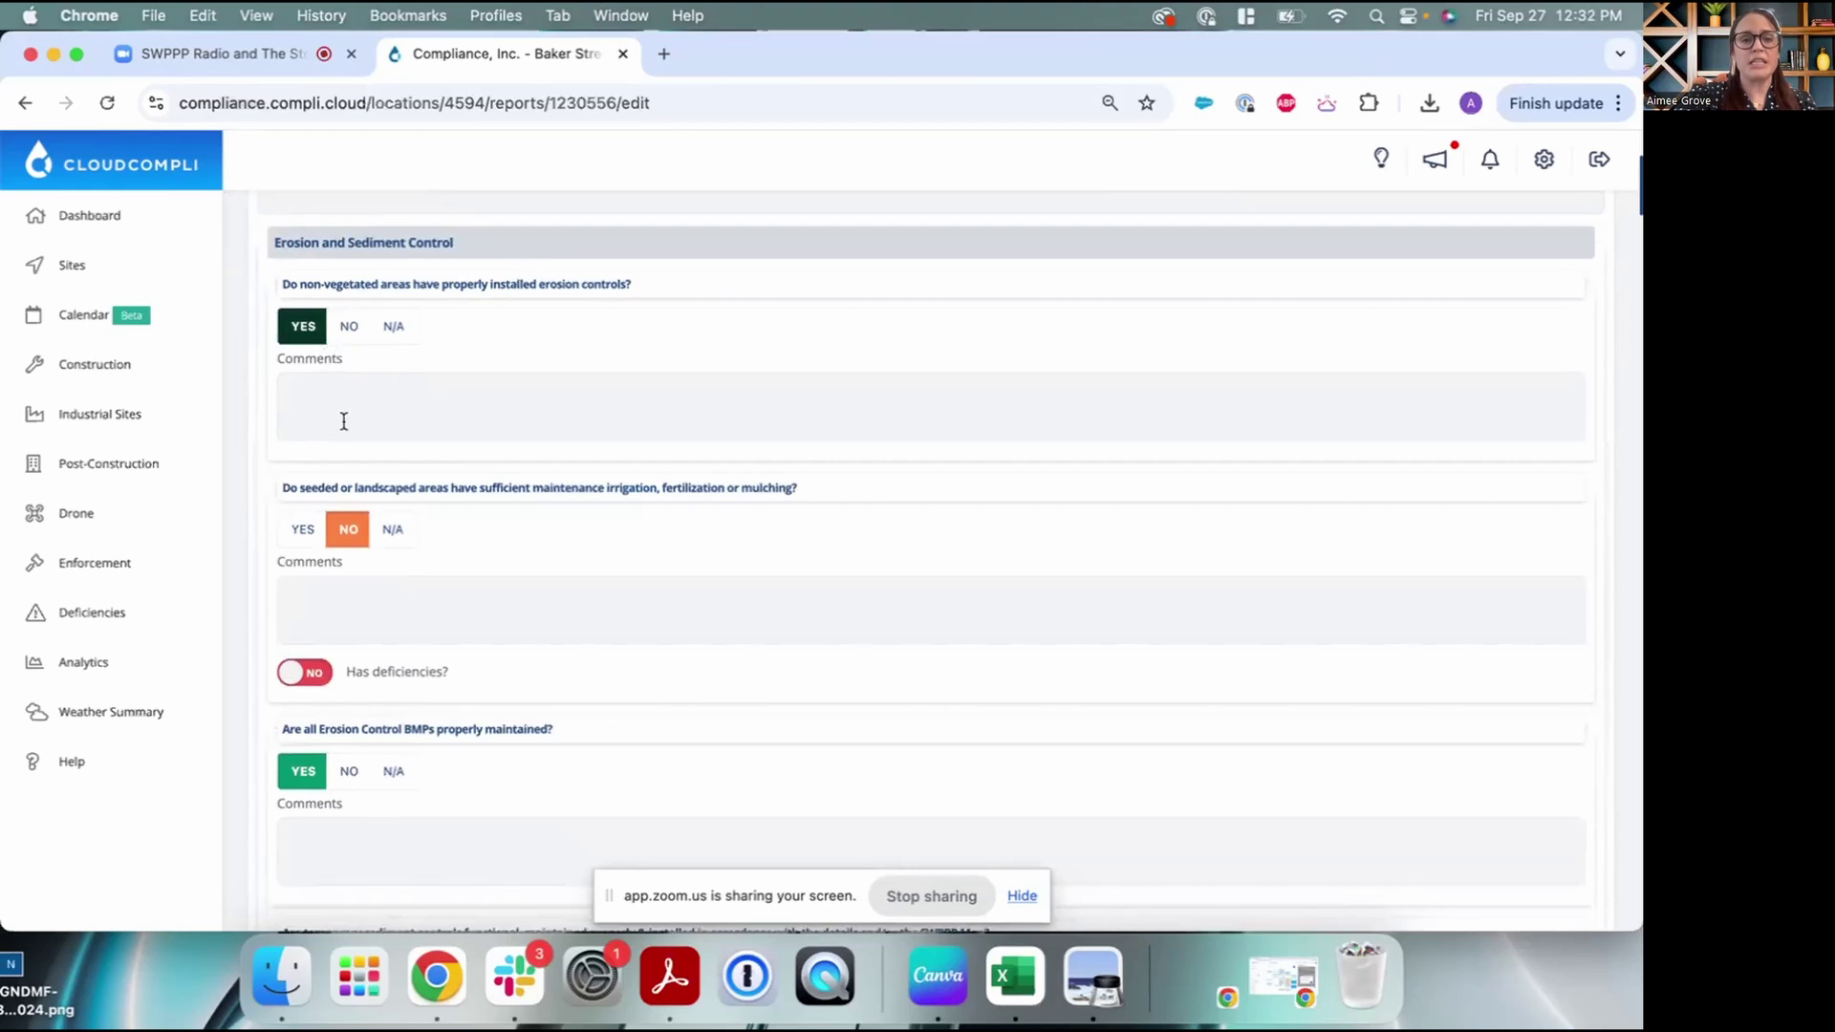
{"action": "scroll", "coordinate": [344, 420], "scroll_direction": "down", "scroll_amount": 5}
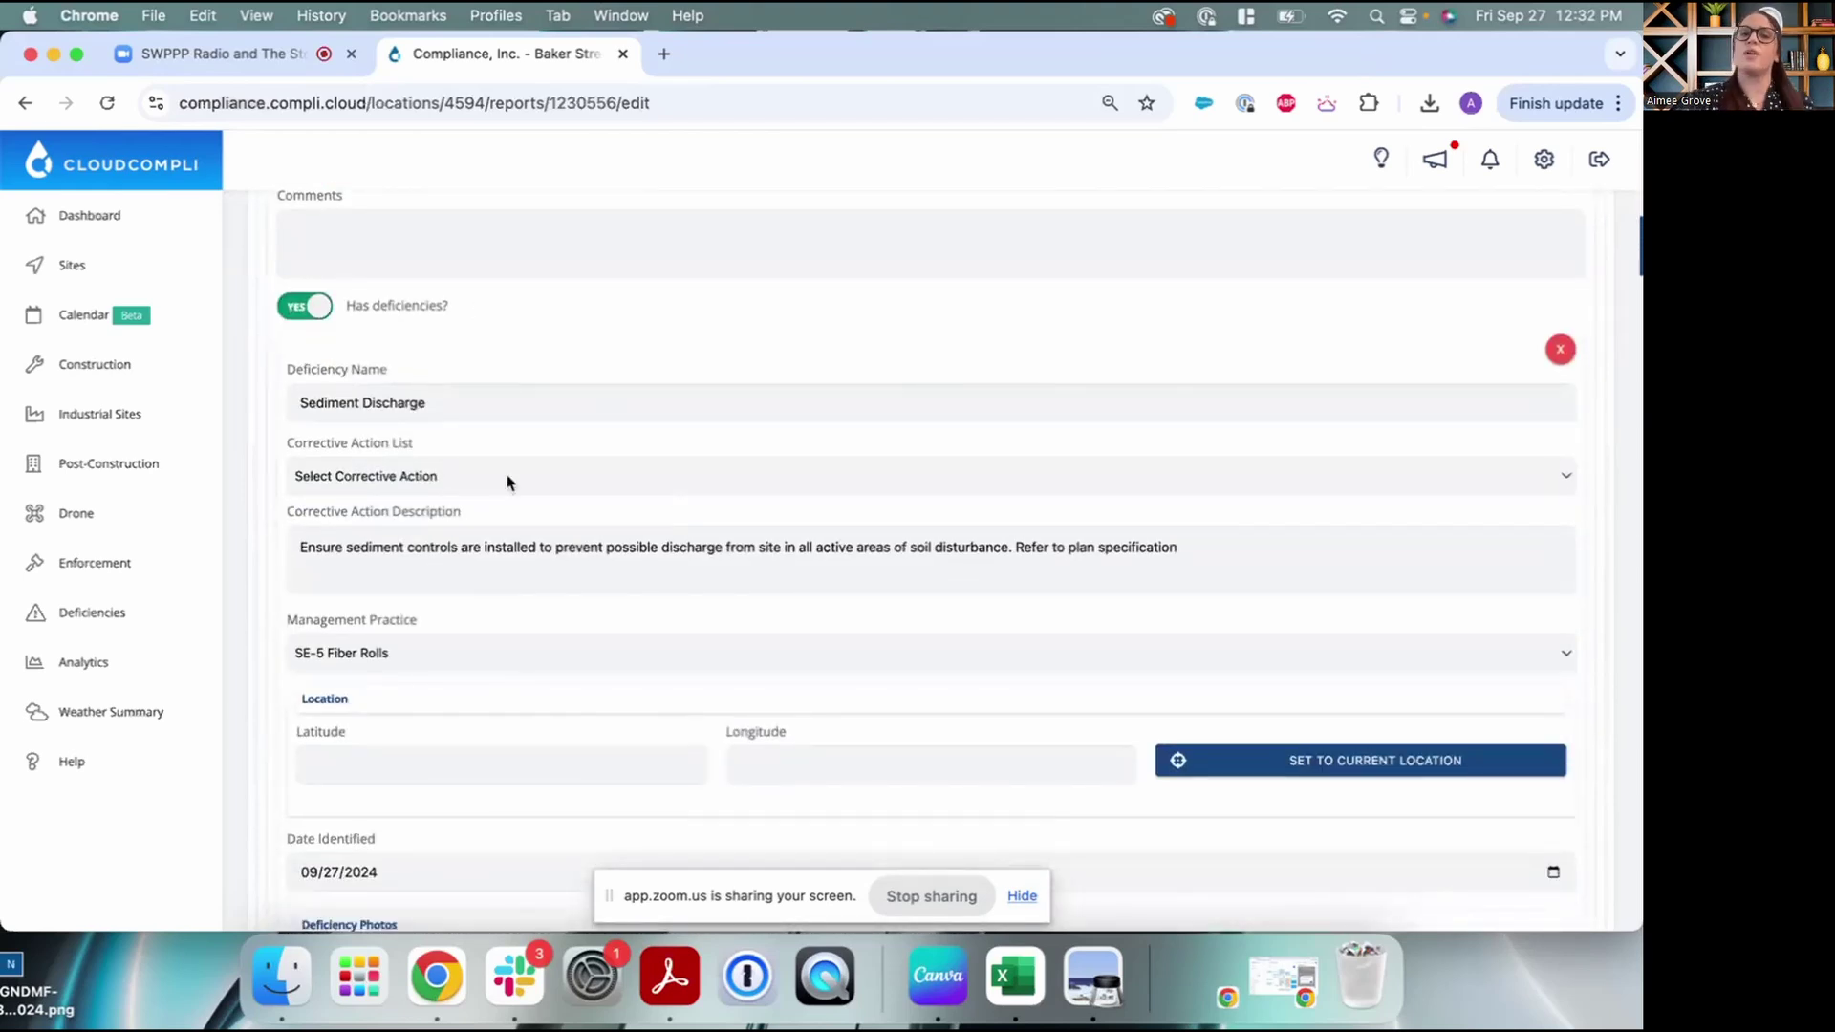
Scroll through the Sediment Discharge (SE-5 Fiber Rolls) and Silt Fence (SE-1) deficiency entries
{"action": "scroll", "coordinate": [507, 474], "scroll_direction": "down", "scroll_amount": 1}
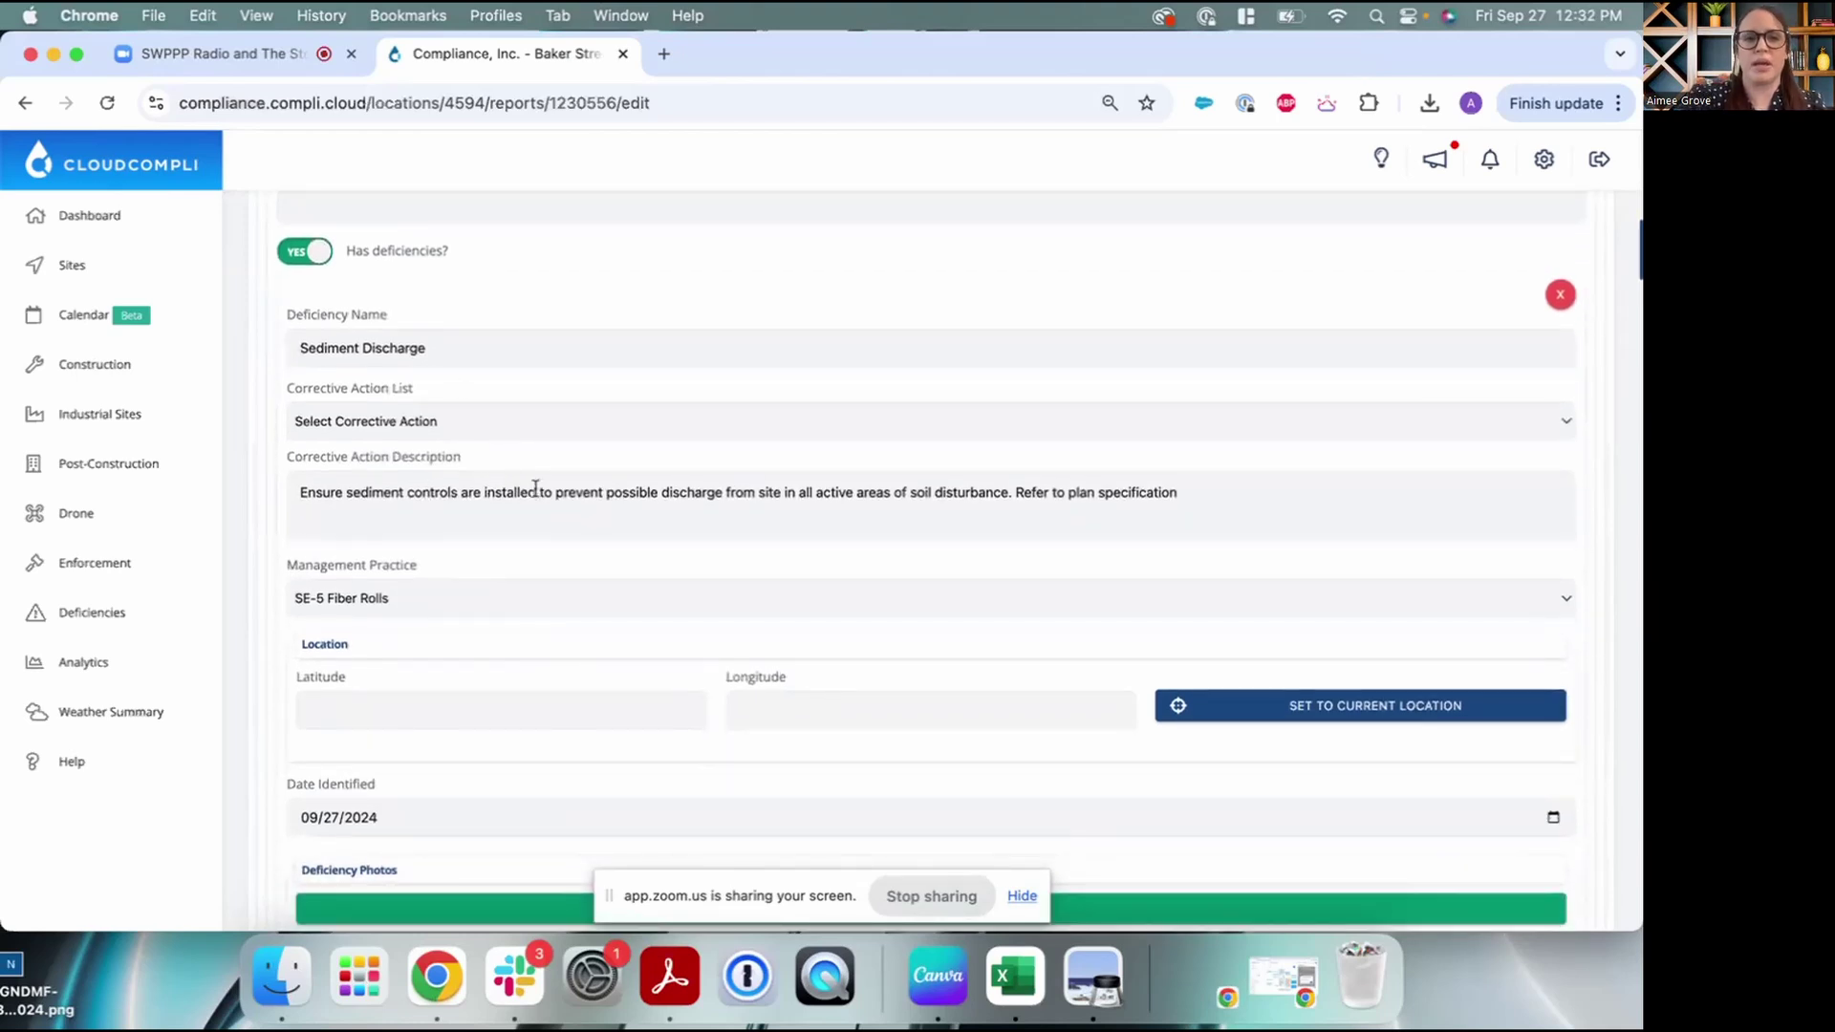
{"action": "scroll", "coordinate": [533, 492], "scroll_direction": "down", "scroll_amount": 1}
{"action": "scroll", "coordinate": [533, 493], "scroll_direction": "down", "scroll_amount": 1}
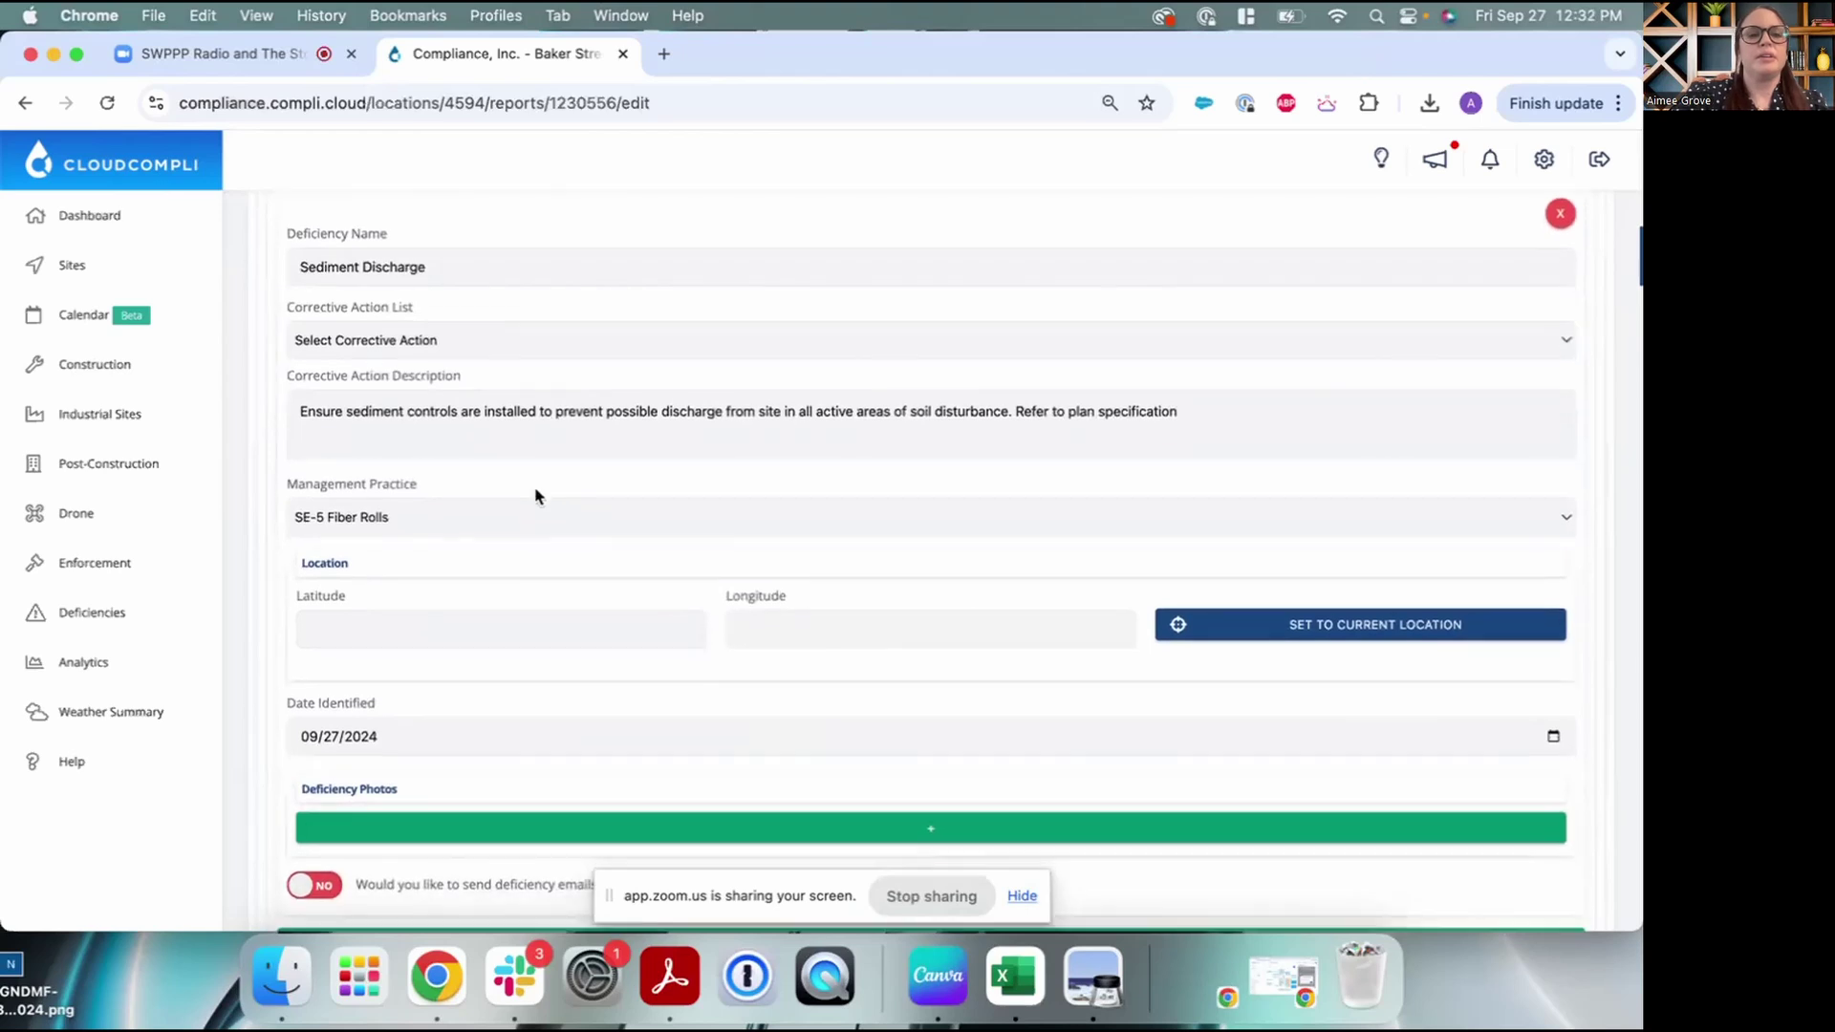
{"action": "scroll", "coordinate": [545, 762], "scroll_direction": "down", "scroll_amount": 1}
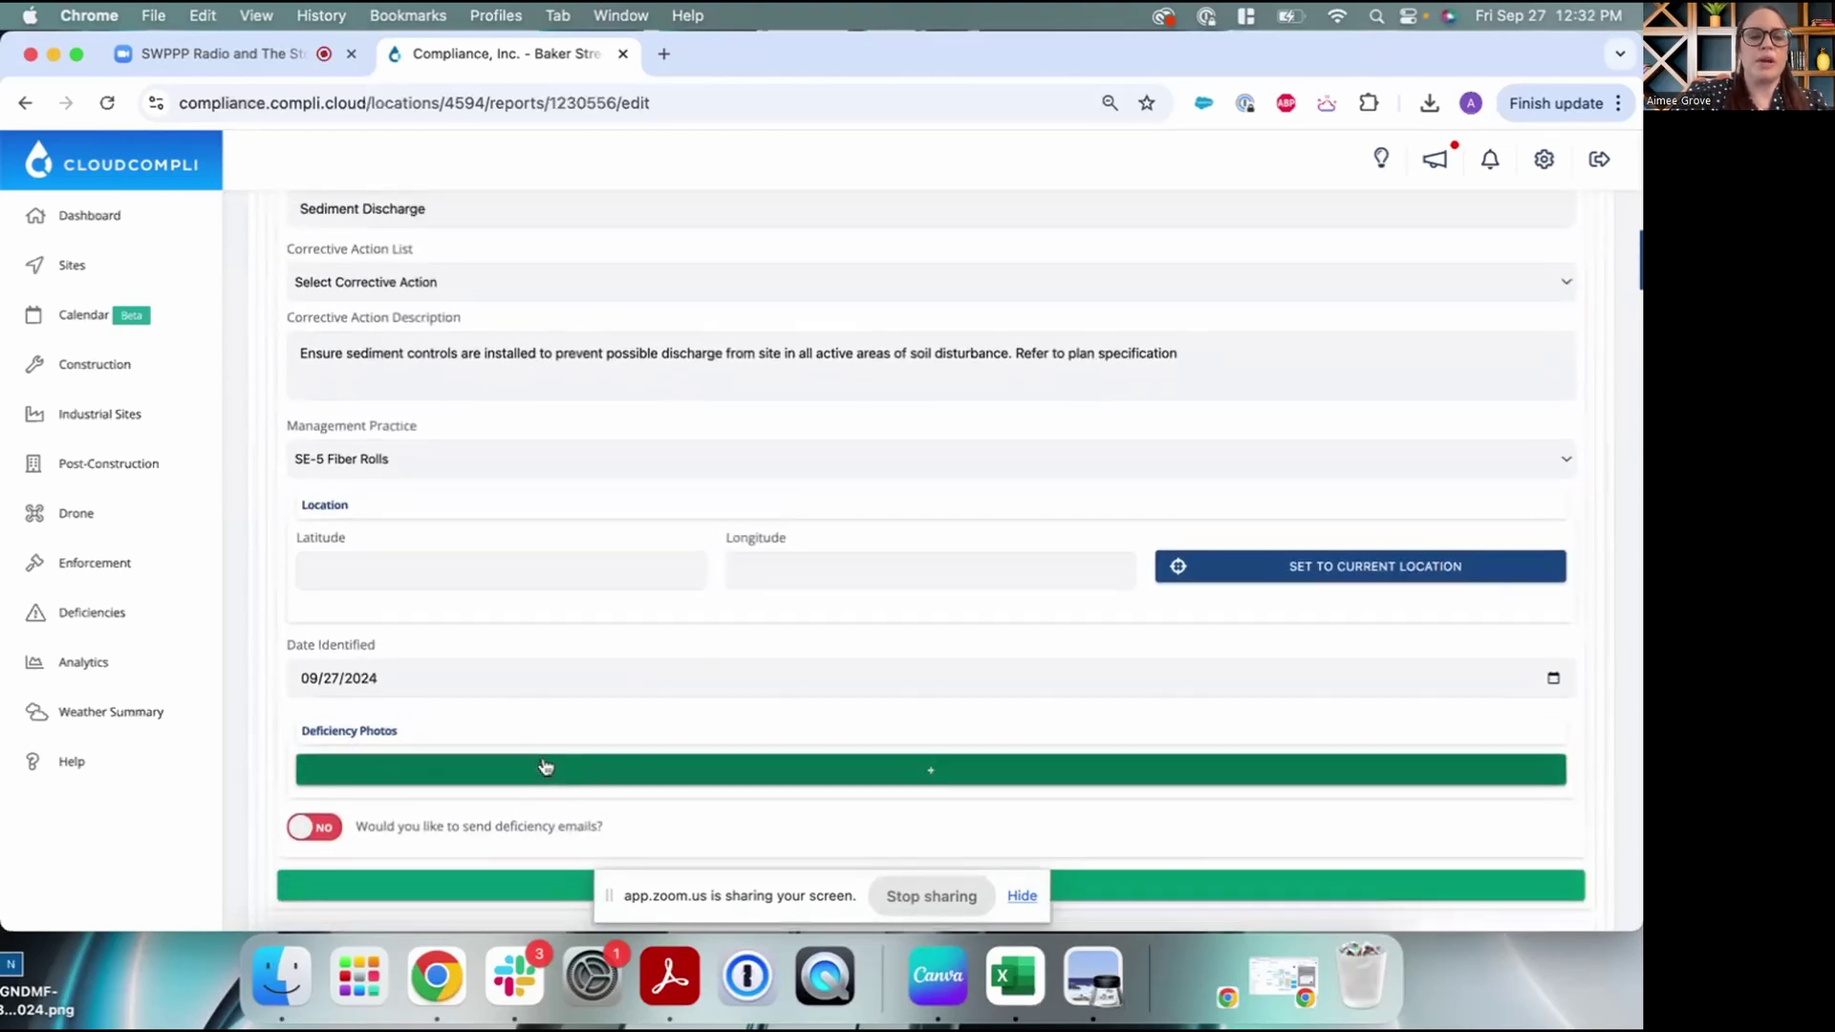
{"action": "scroll", "coordinate": [545, 765], "scroll_direction": "up", "scroll_amount": 2}
{"action": "scroll", "coordinate": [545, 765], "scroll_direction": "down", "scroll_amount": 5}
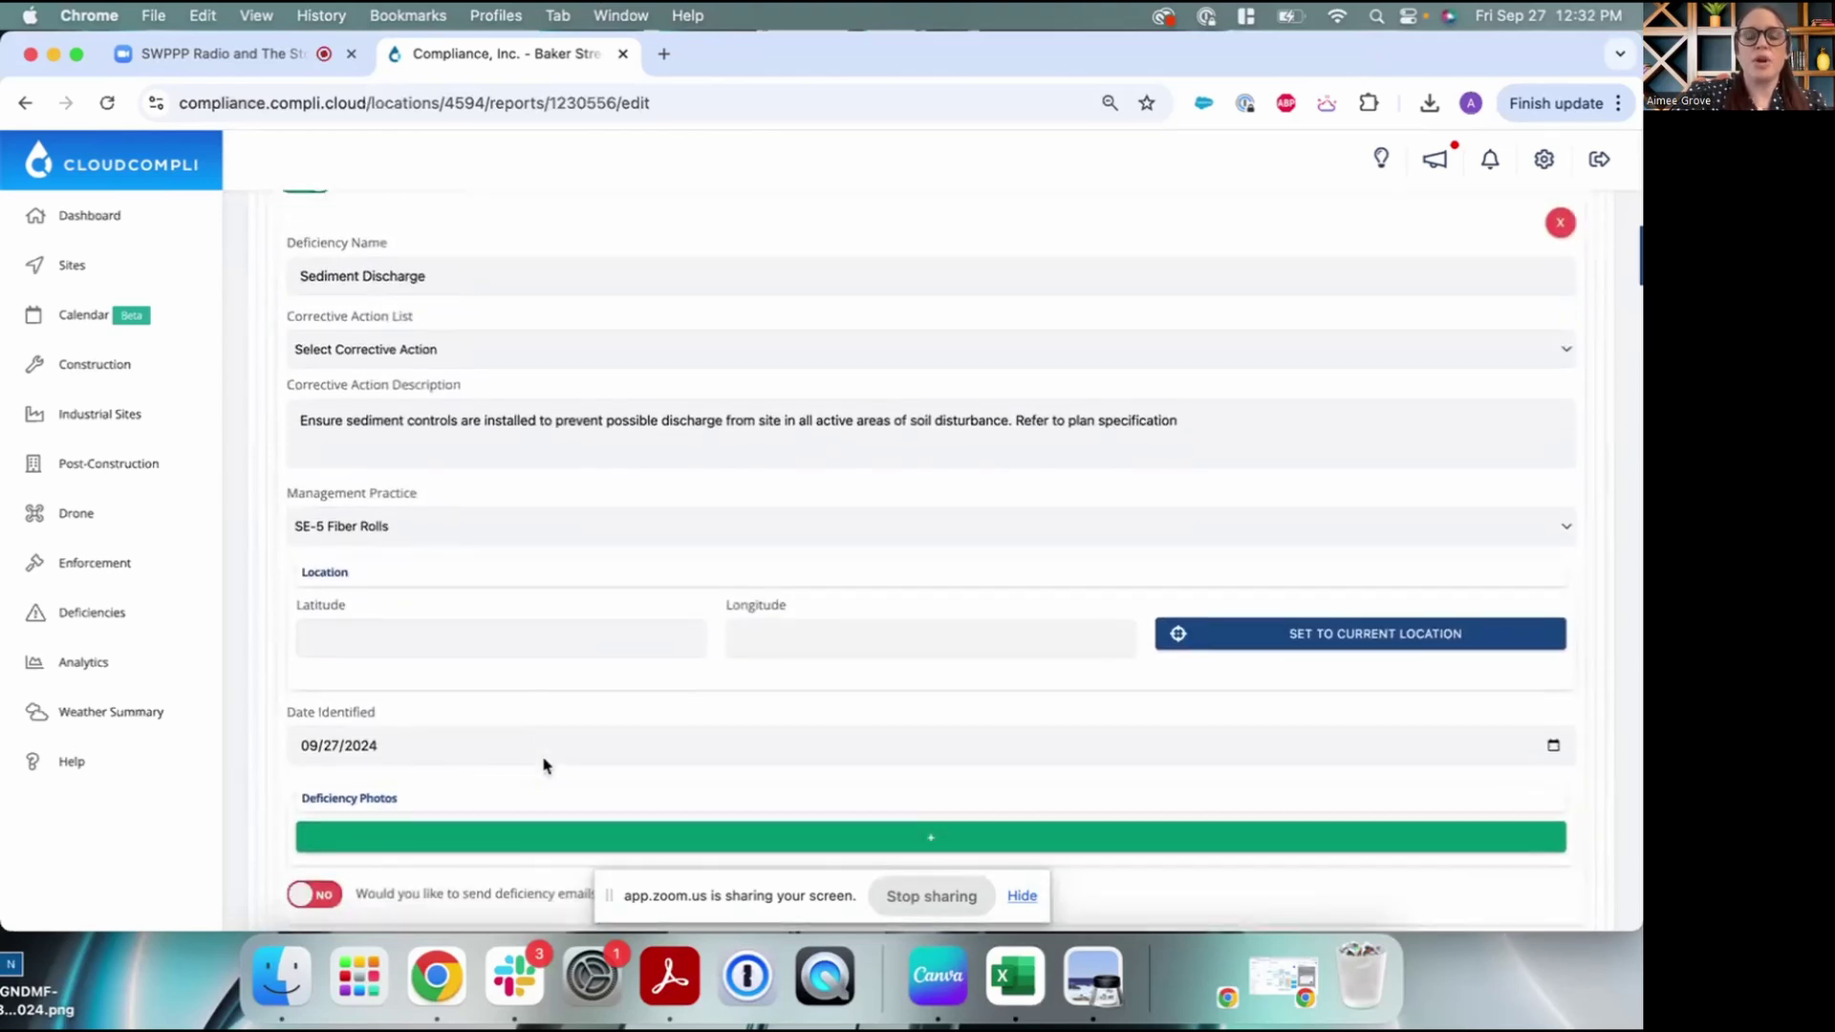
{"action": "scroll", "coordinate": [545, 765], "scroll_direction": "down", "scroll_amount": 12}
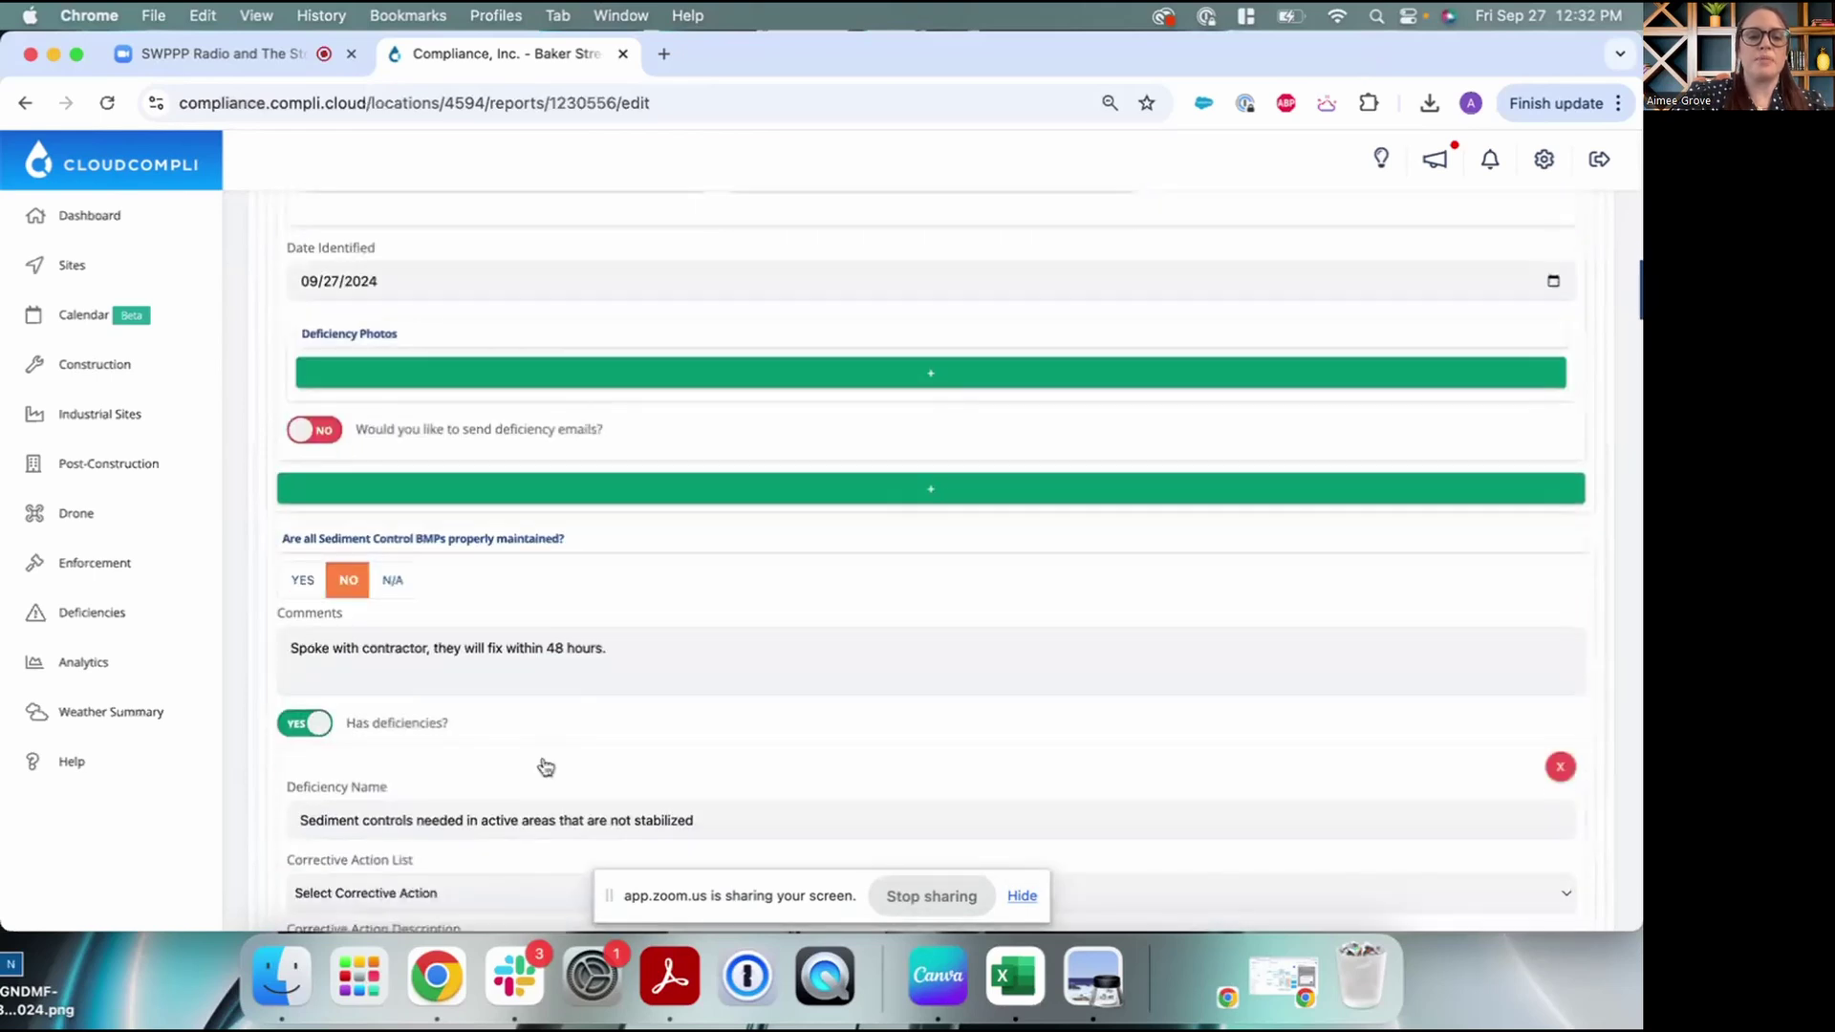
{"action": "scroll", "coordinate": [544, 764], "scroll_direction": "down", "scroll_amount": 12}
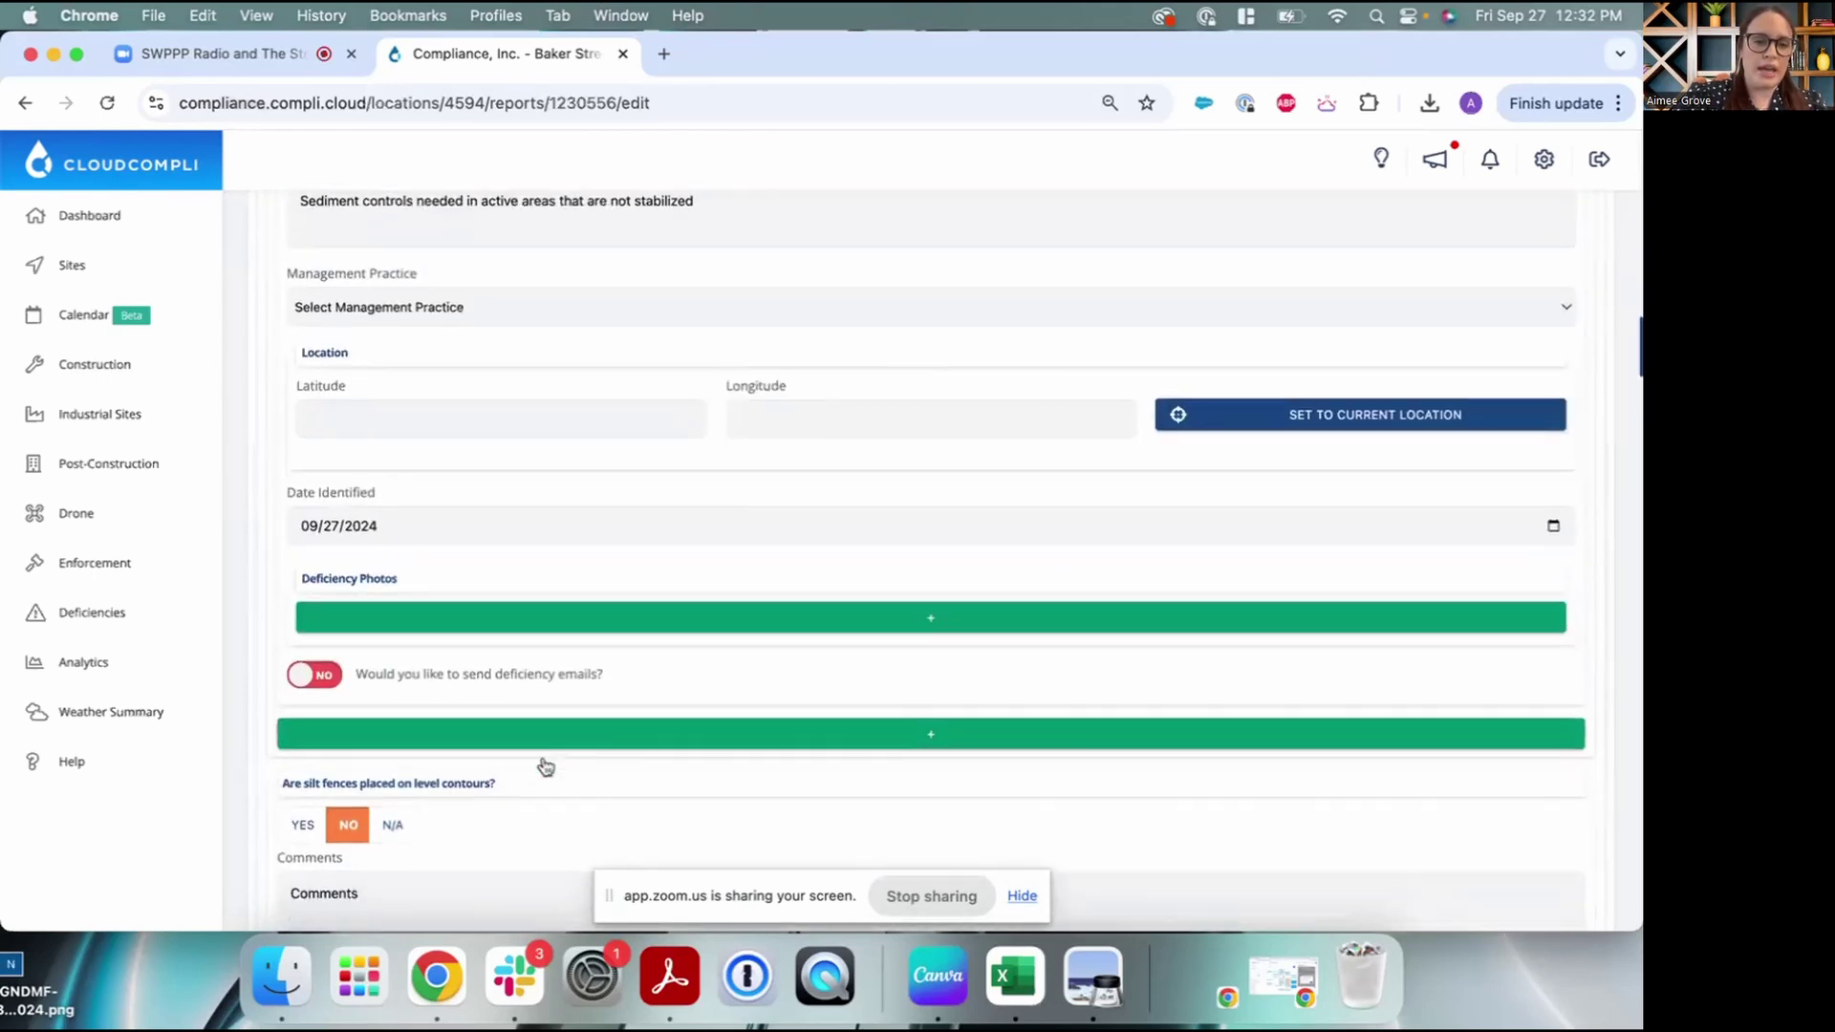
{"action": "scroll", "coordinate": [545, 764], "scroll_direction": "down", "scroll_amount": 4}
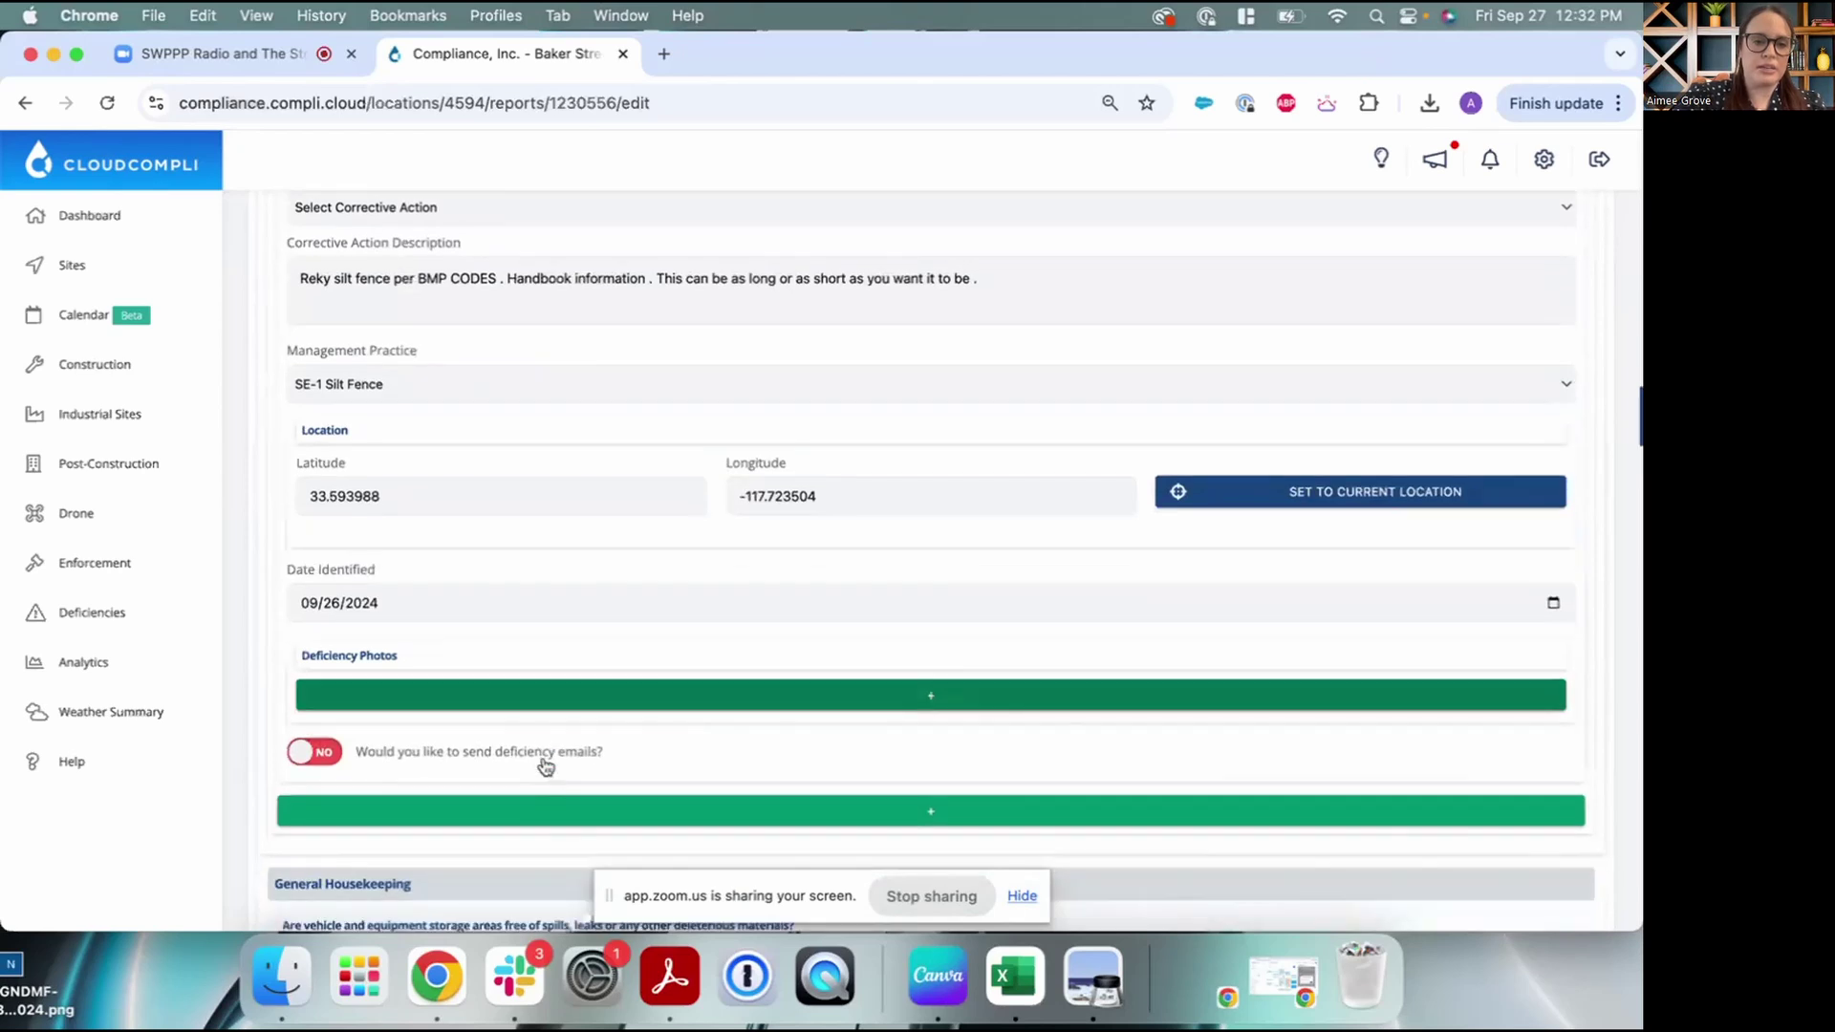
{"action": "scroll", "coordinate": [545, 765], "scroll_direction": "up", "scroll_amount": 5}
Find 'stockpile' on the page and locate the stockpiles-covered question
{"action": "key", "text": "super+f"}
{"action": "type", "text": "s"}
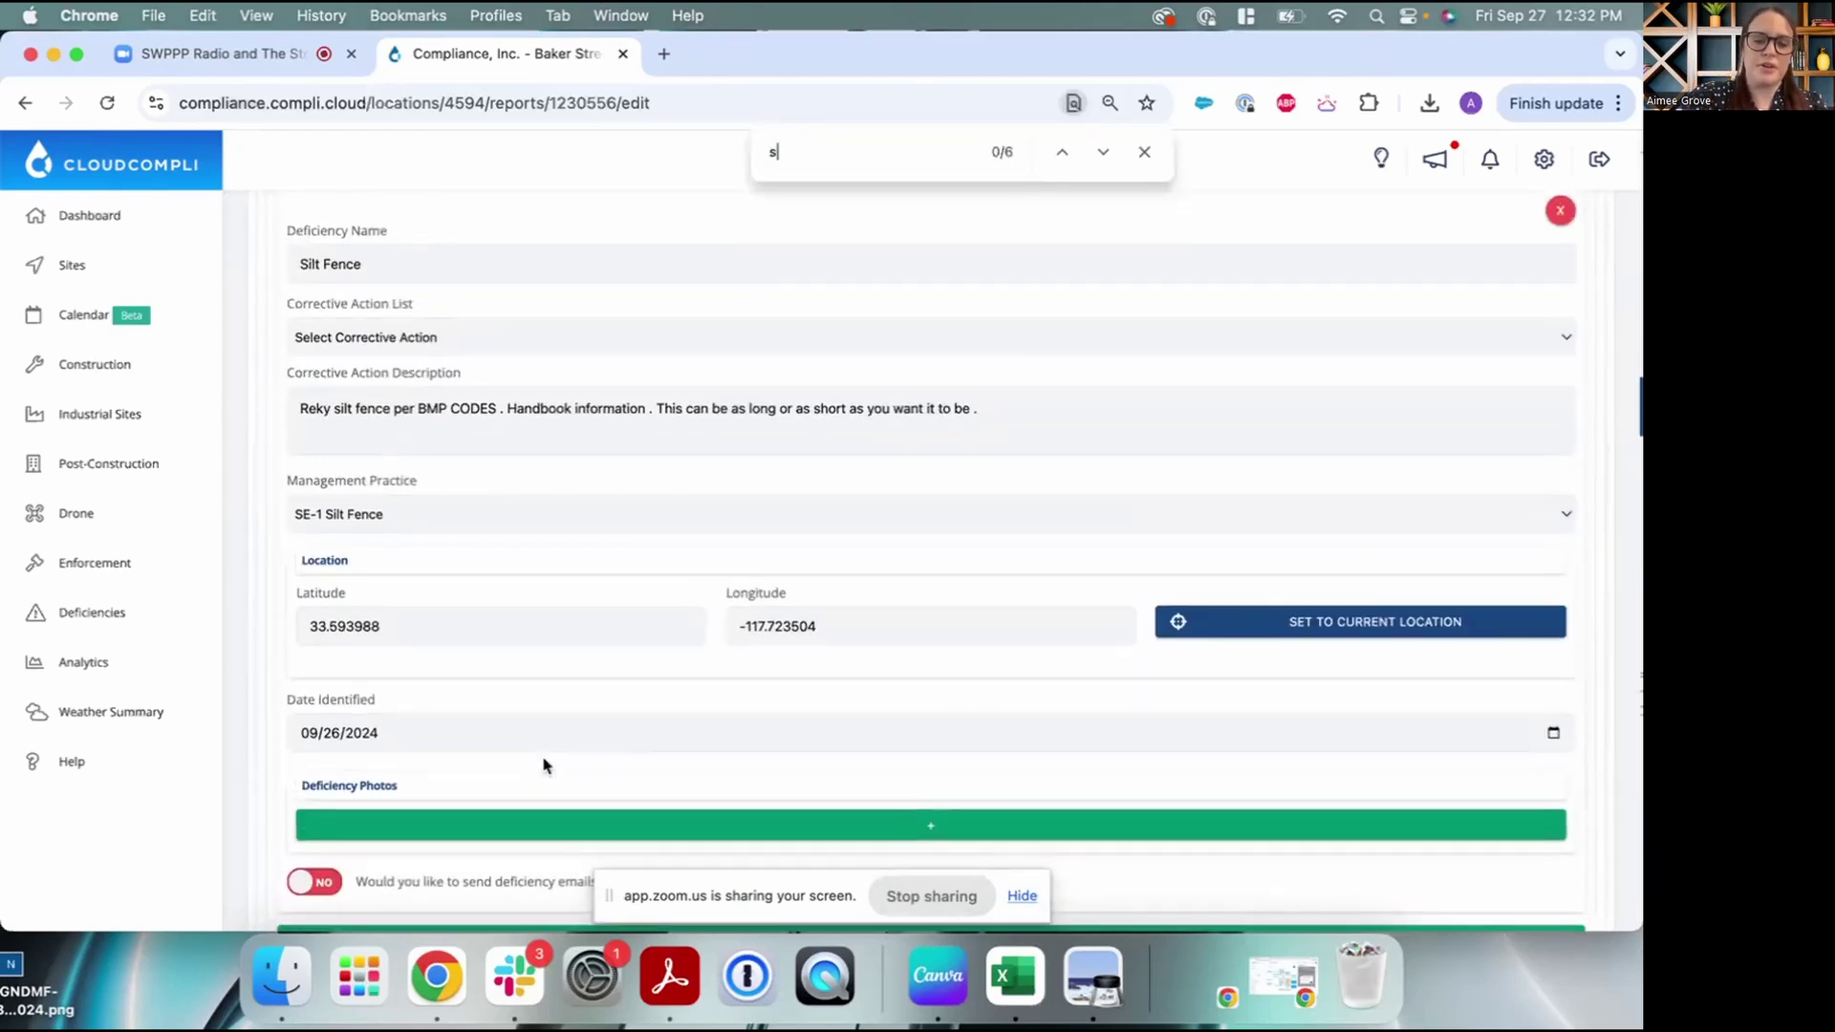
{"action": "type", "text": "tockpile"}
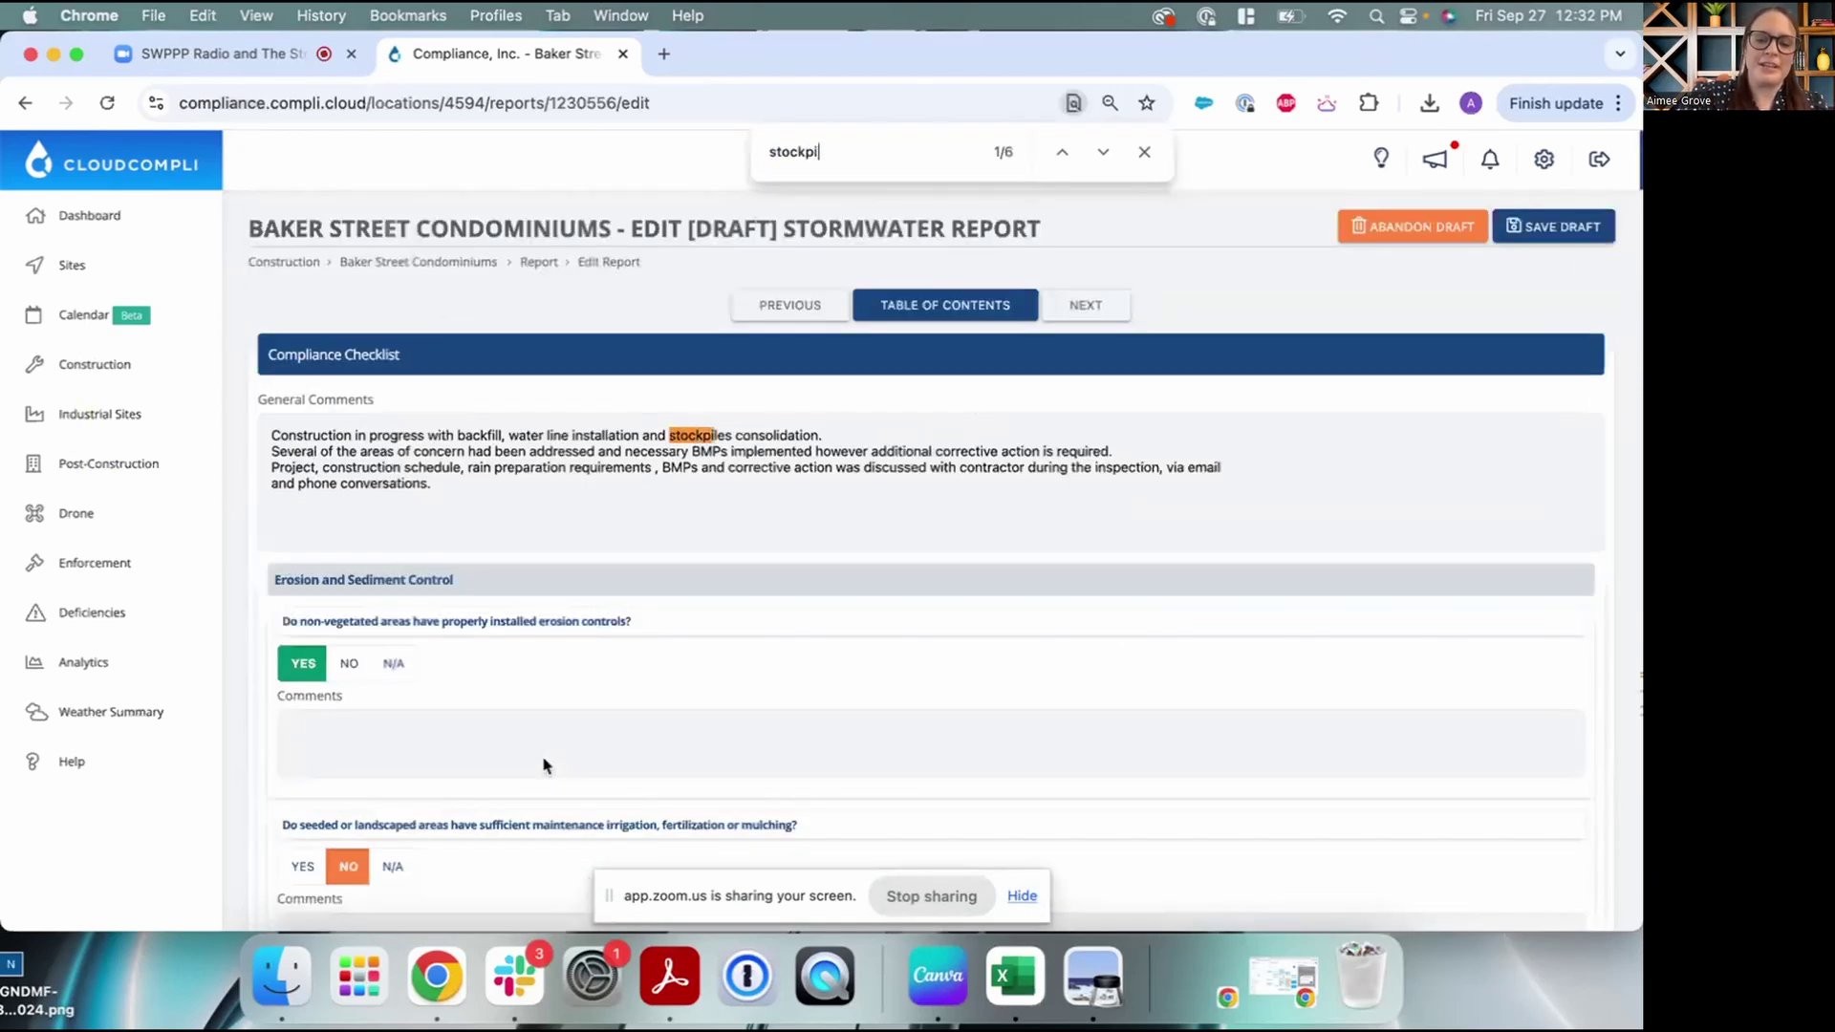
{"action": "left_click", "coordinate": [1103, 152]}
{"action": "left_click", "coordinate": [1103, 152]}
{"action": "left_click", "coordinate": [1101, 152]}
{"action": "left_click", "coordinate": [1059, 152]}
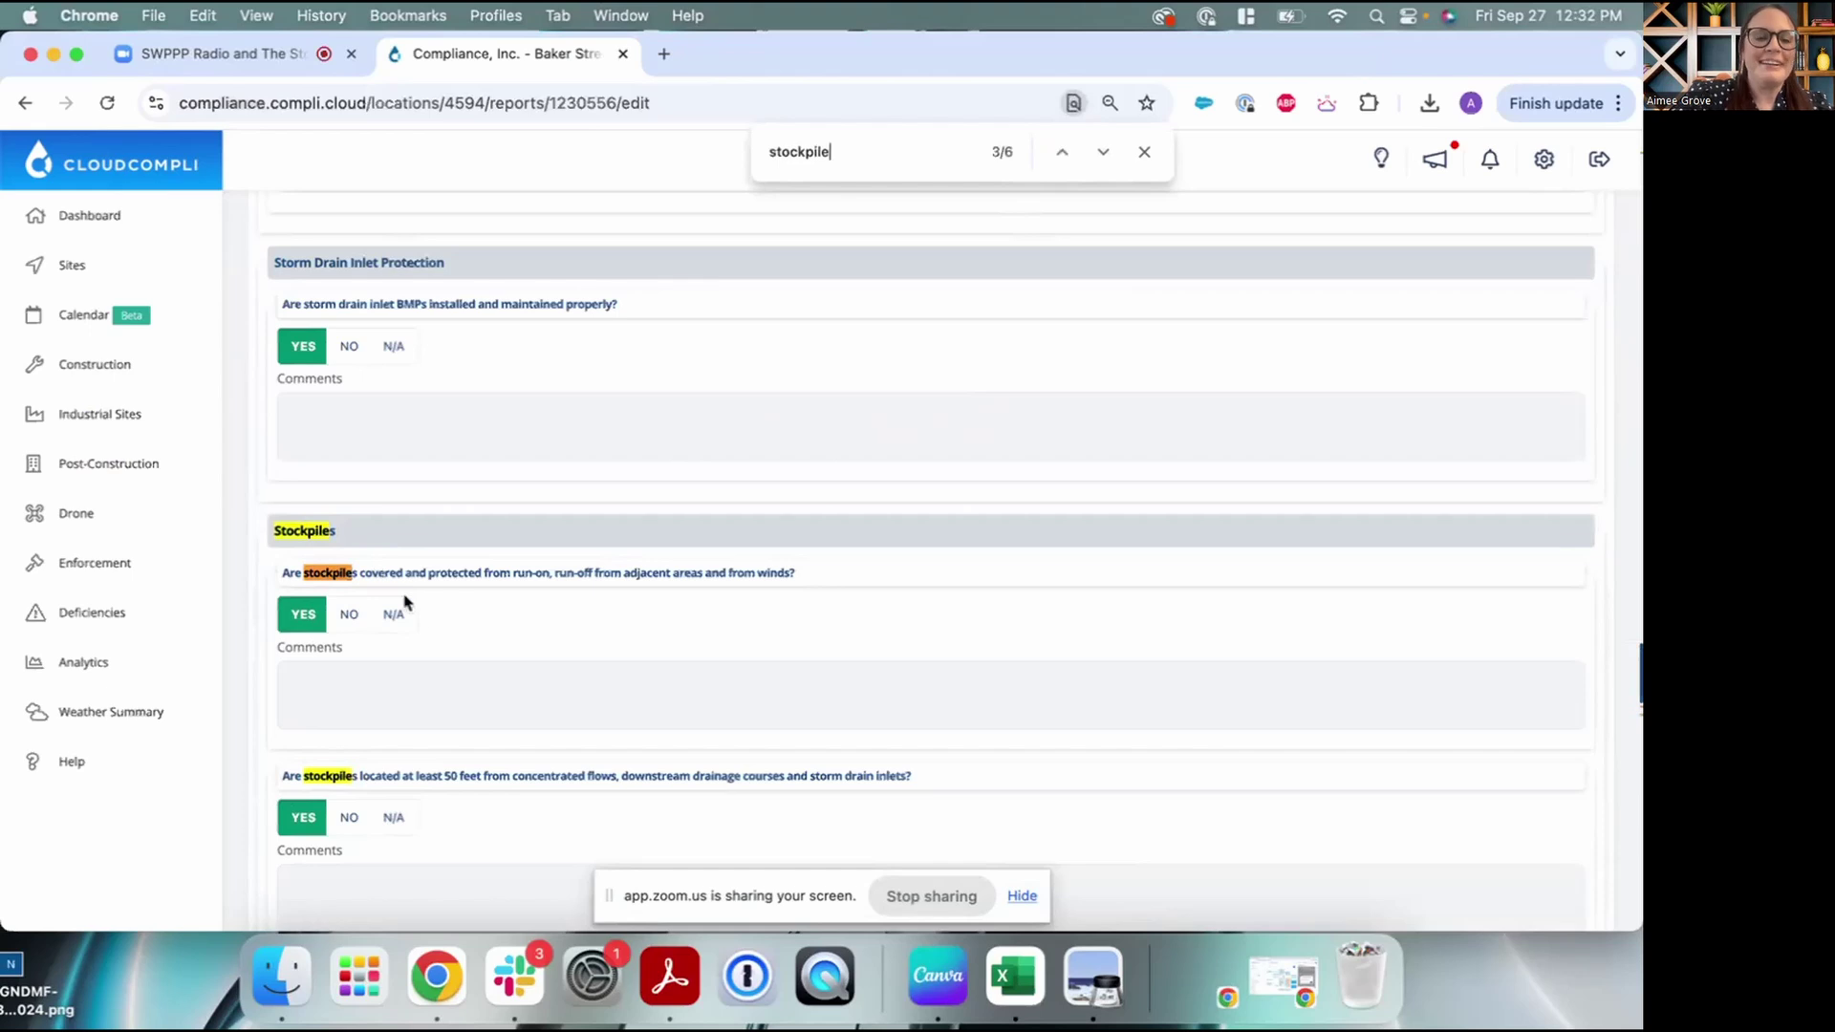
Answer NO to stockpiles being covered and protected, then click its Comments box
{"action": "left_click", "coordinate": [346, 616]}
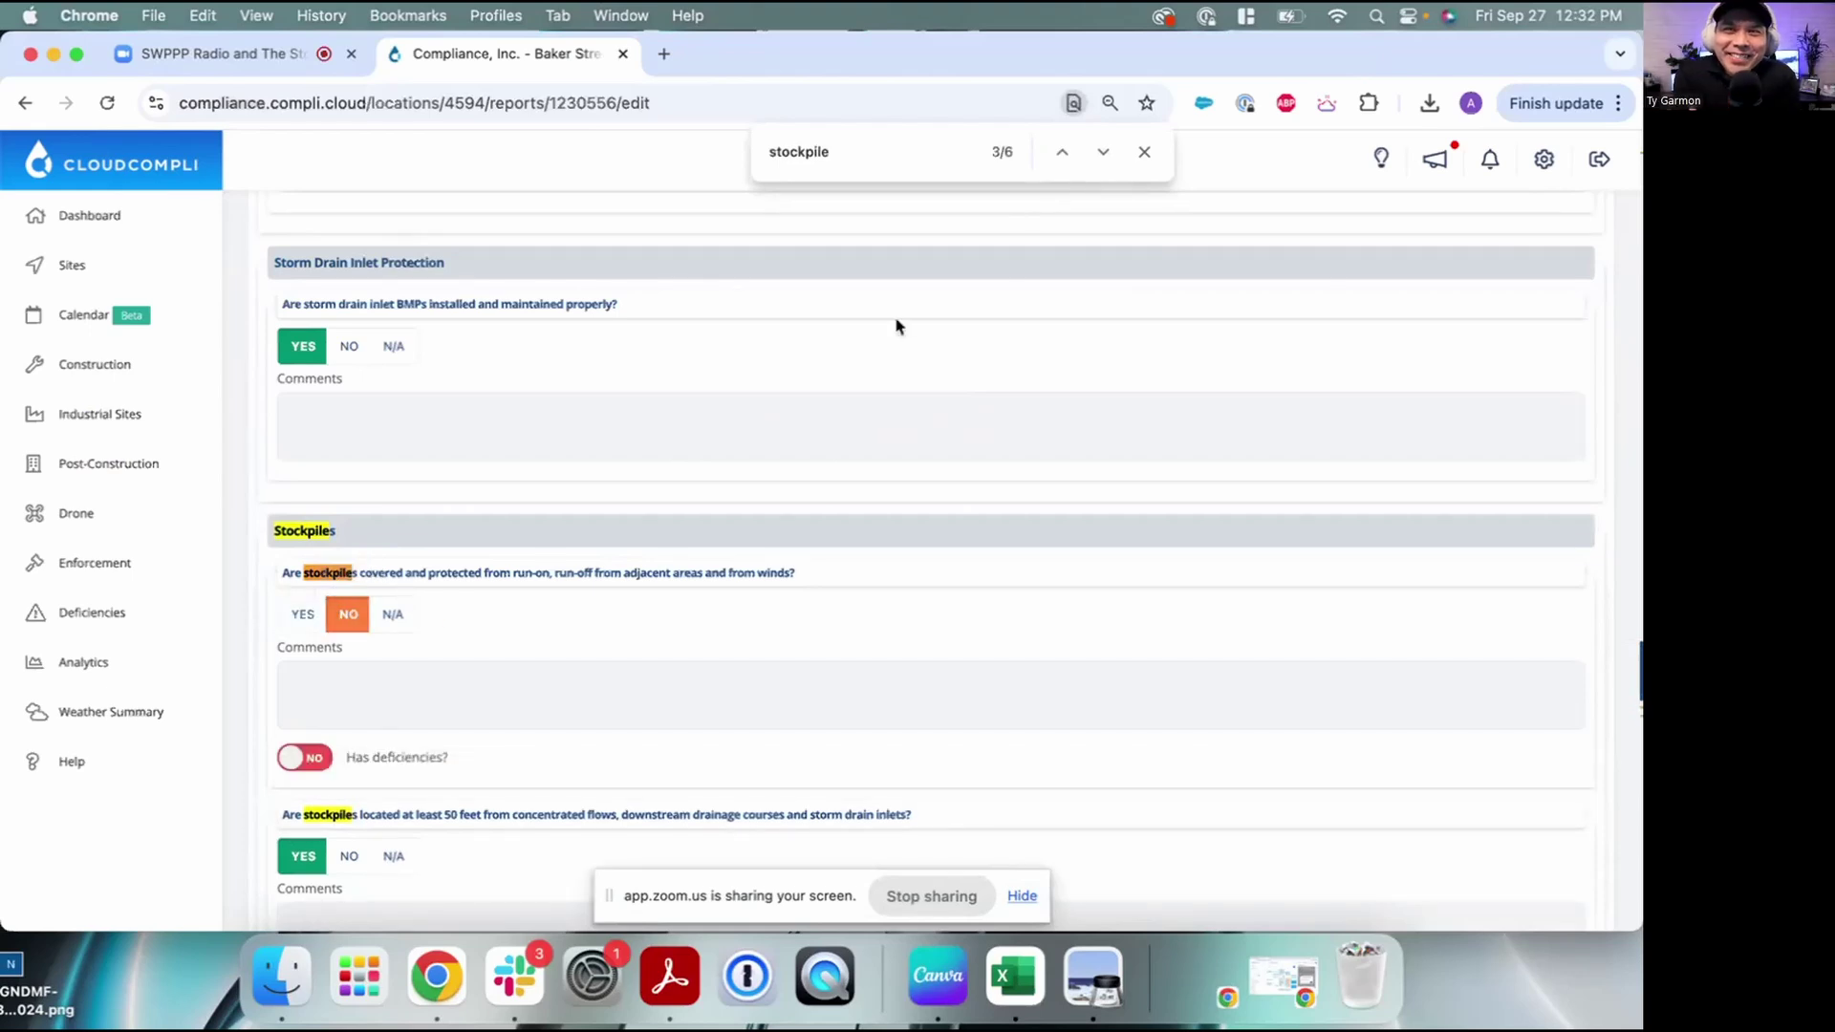
{"action": "left_click", "coordinate": [1147, 153]}
{"action": "scroll", "coordinate": [401, 588], "scroll_direction": "down", "scroll_amount": 2}
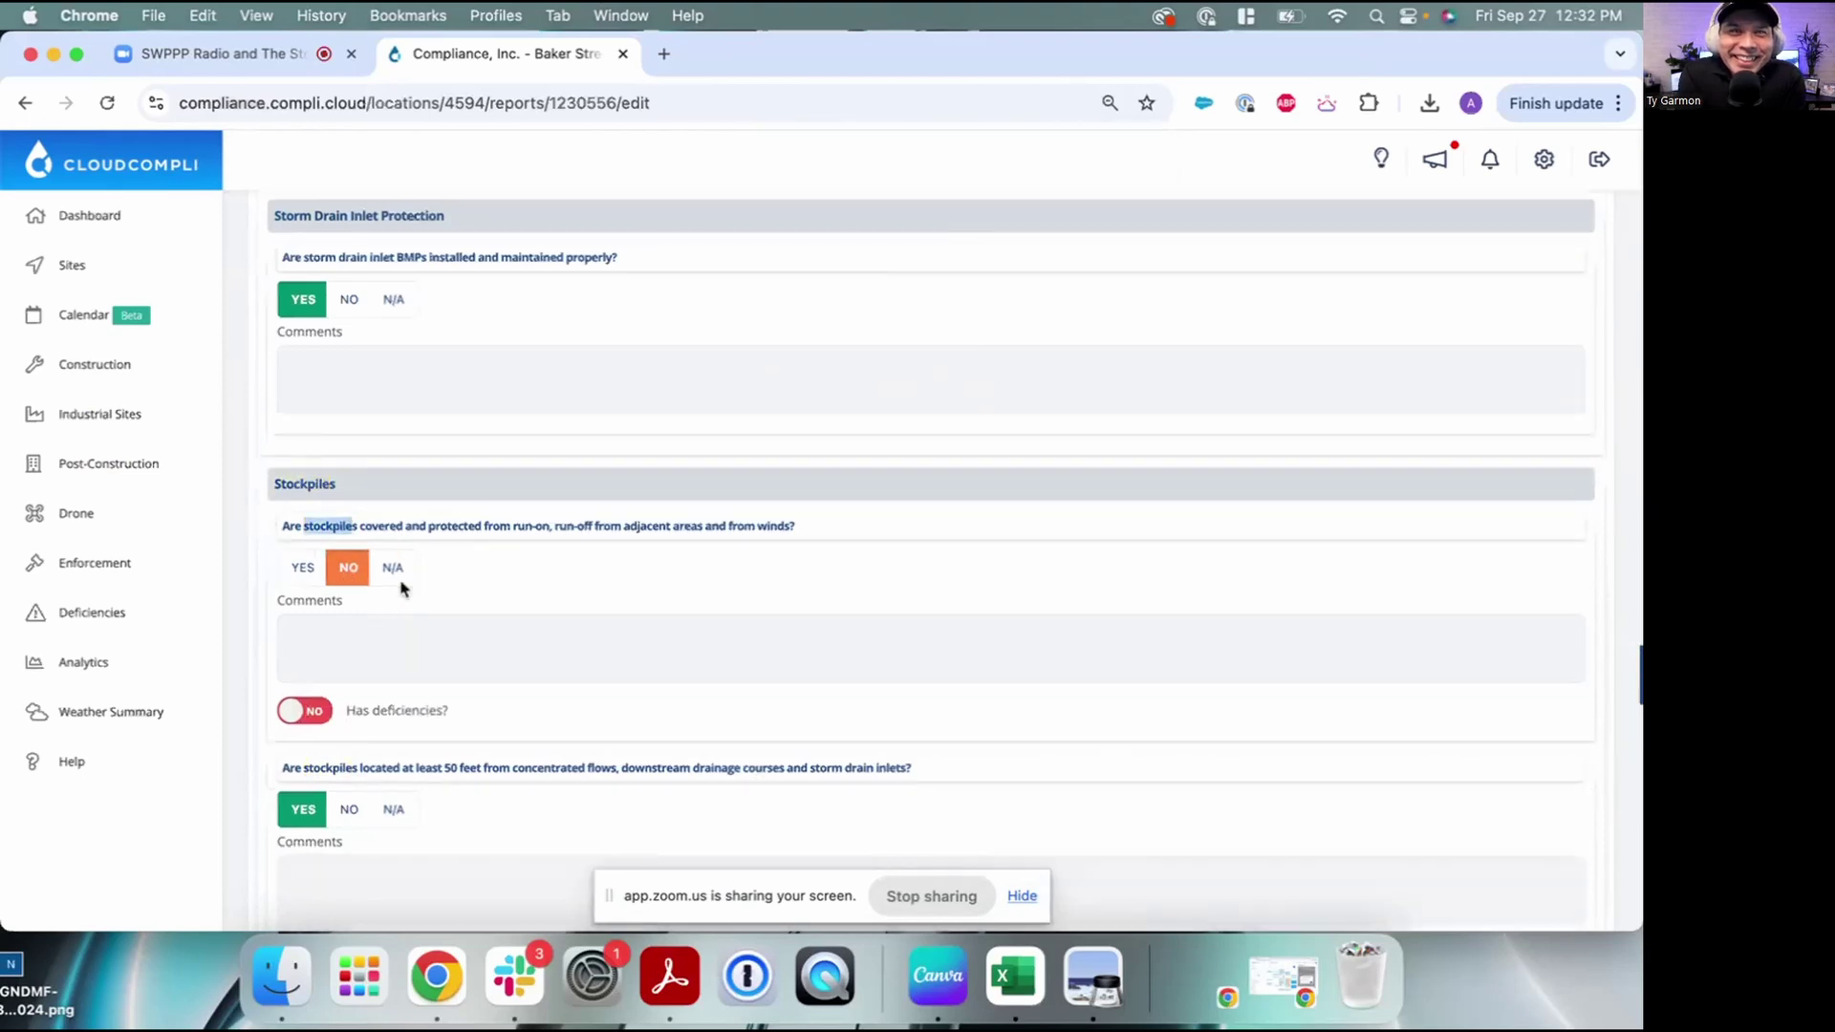
{"action": "left_click", "coordinate": [337, 571]}
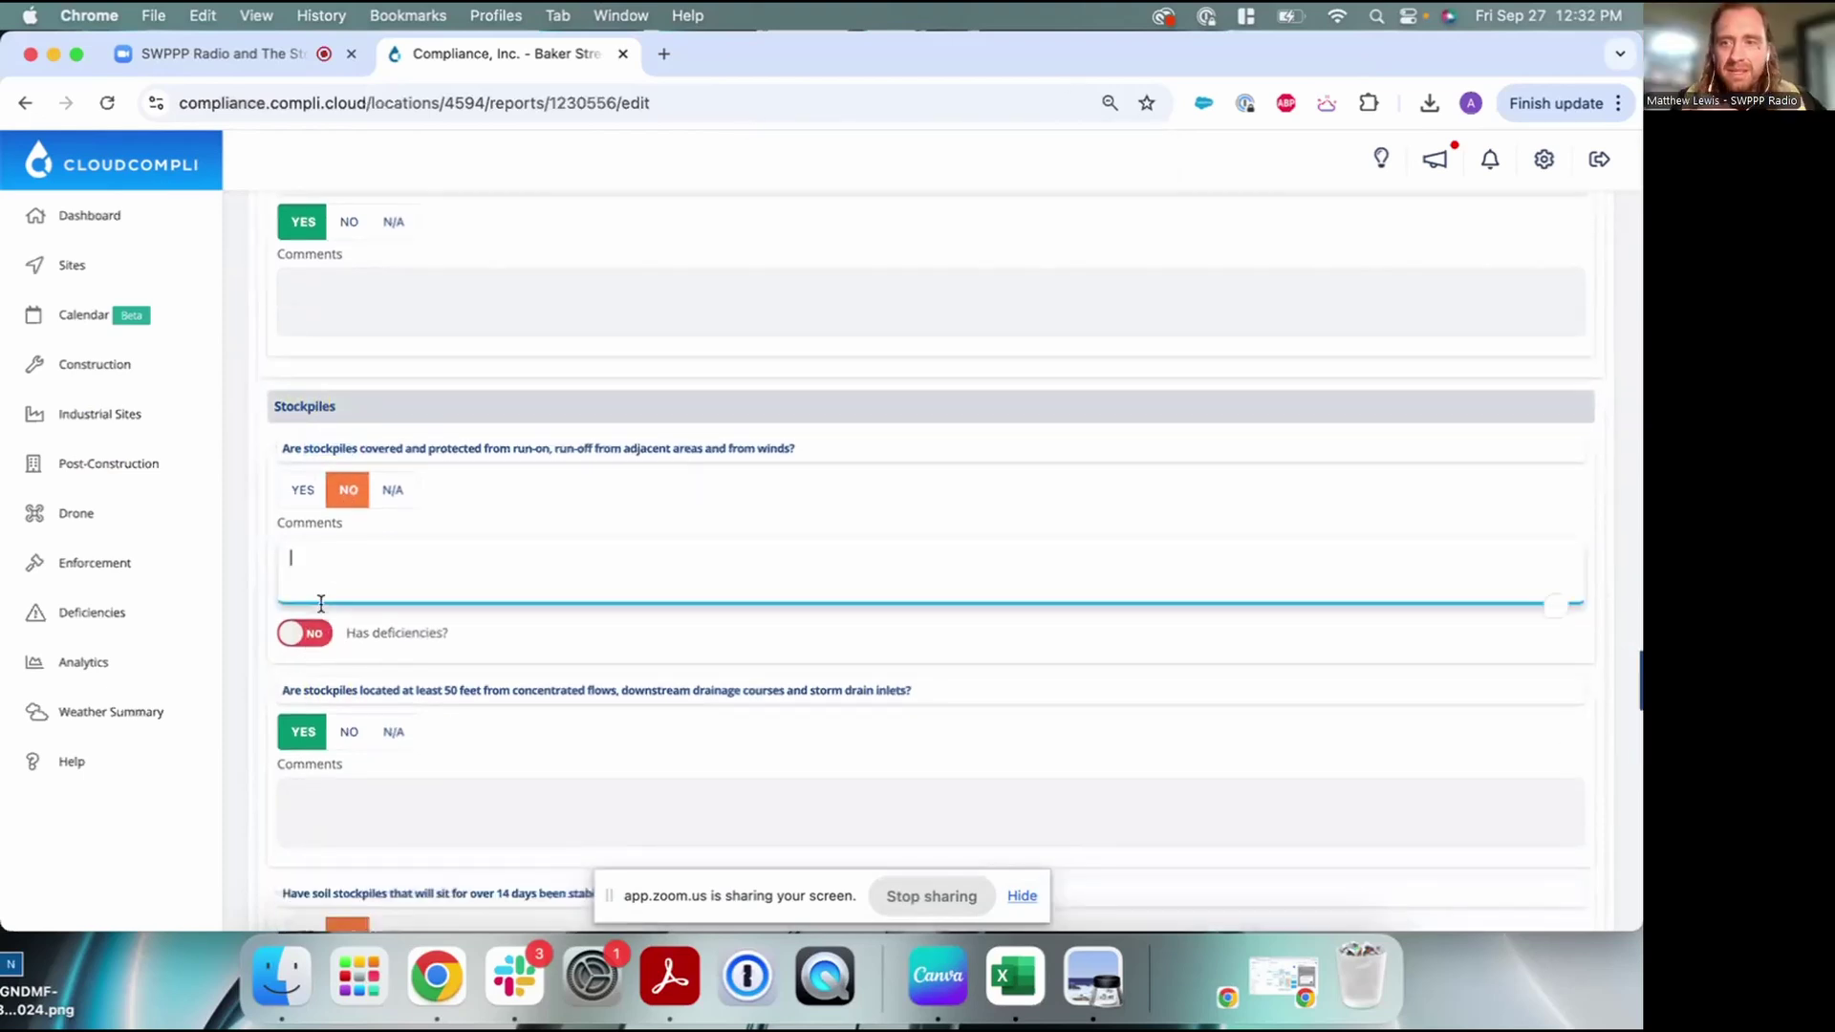
{"action": "scroll", "coordinate": [316, 642], "scroll_direction": "down", "scroll_amount": 1}
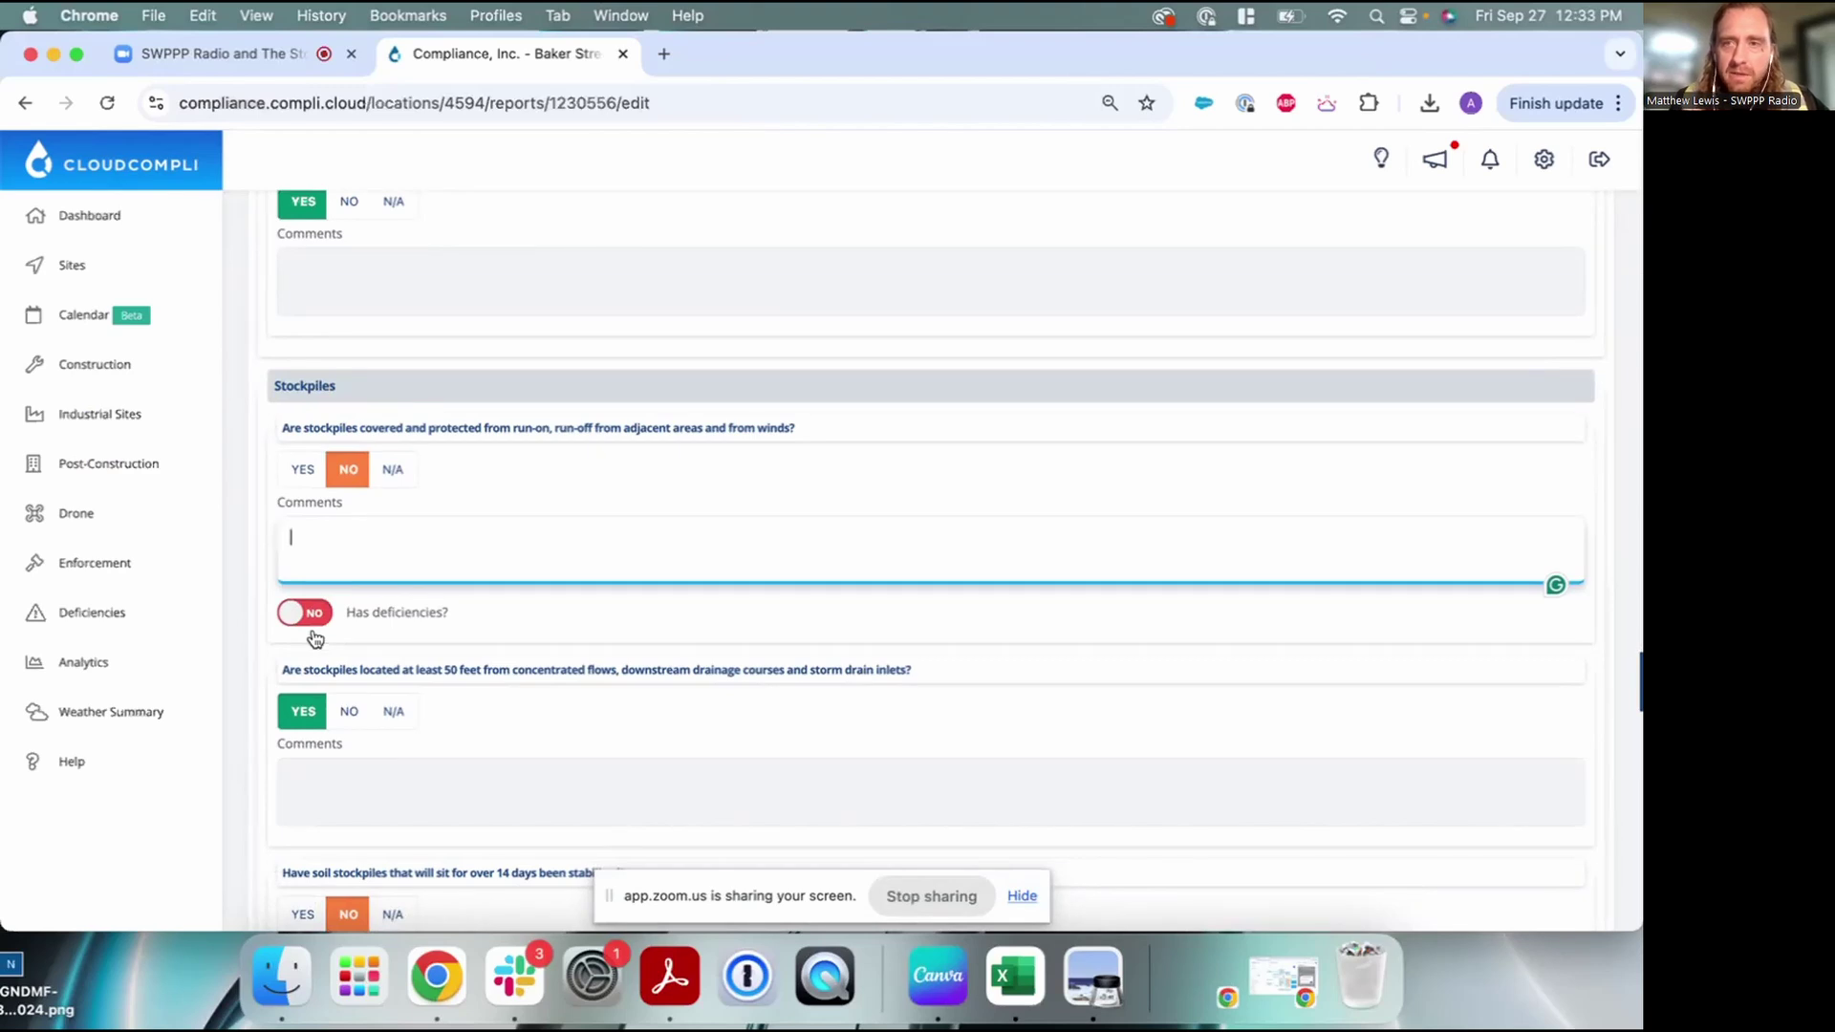
{"action": "scroll", "coordinate": [531, 554], "scroll_direction": "up", "scroll_amount": 3}
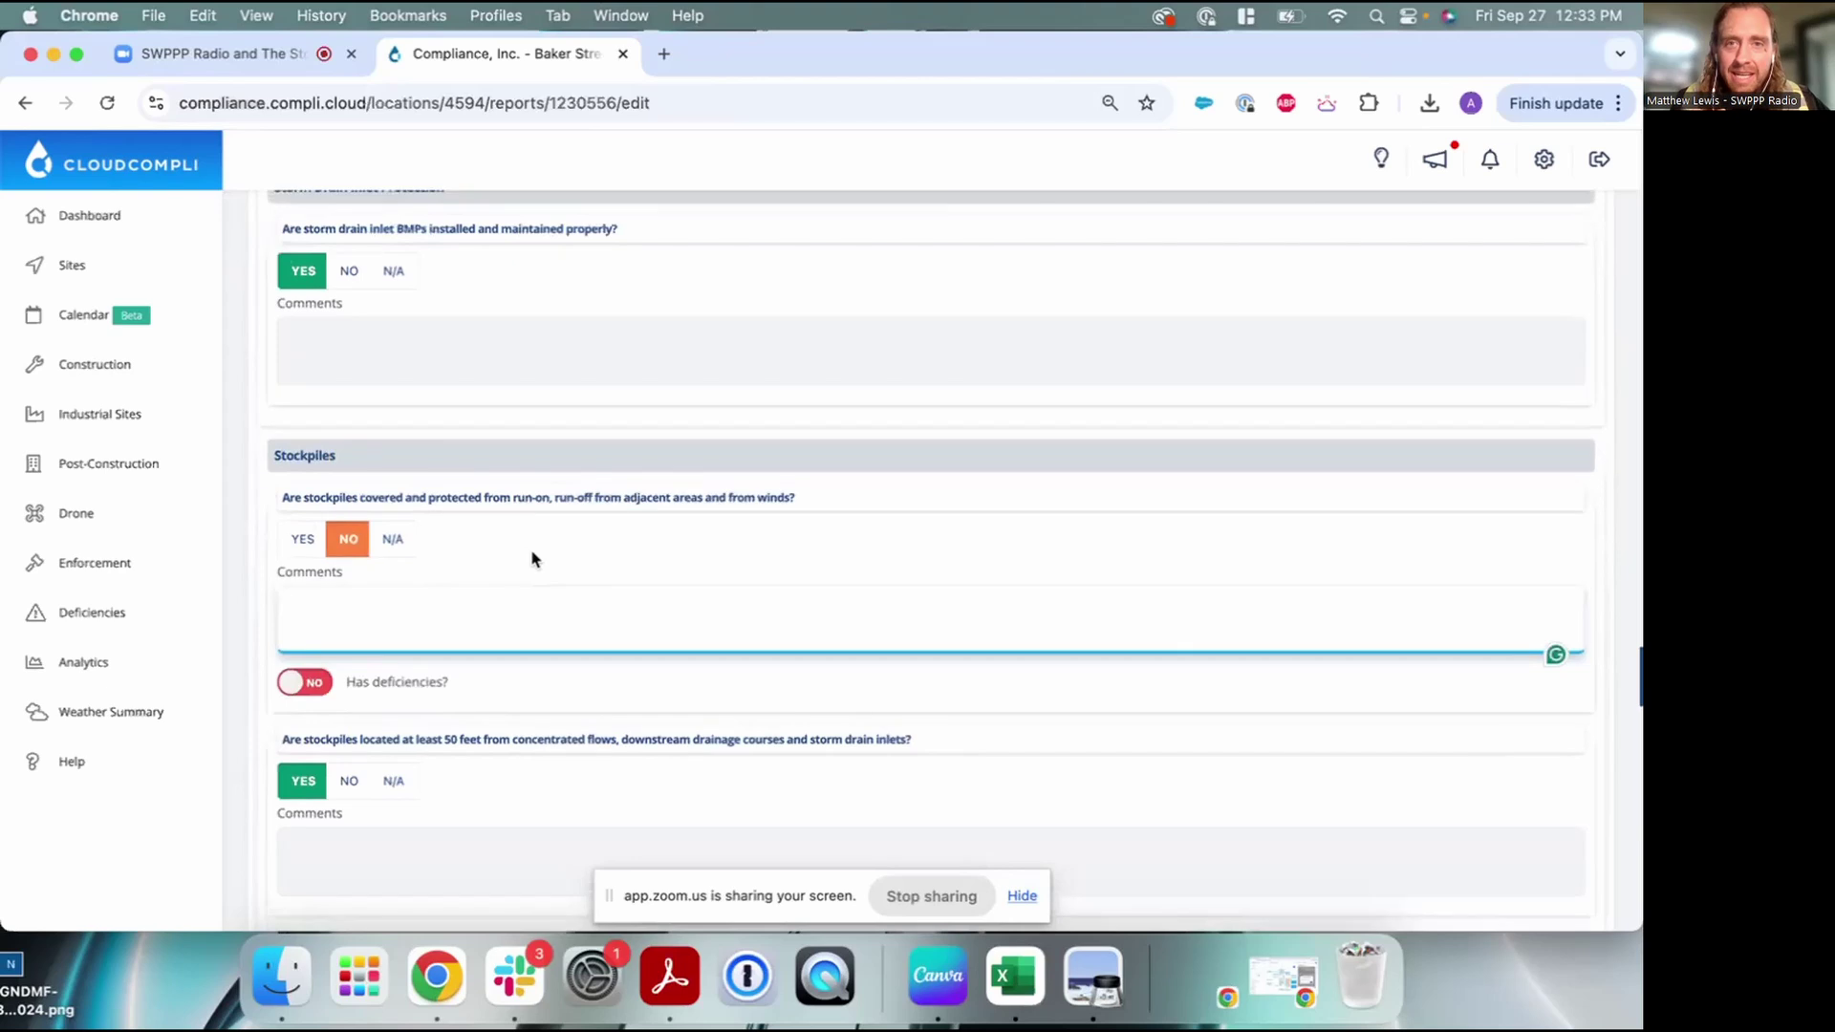
{"action": "scroll", "coordinate": [533, 555], "scroll_direction": "up", "scroll_amount": 1}
{"action": "scroll", "coordinate": [531, 558], "scroll_direction": "up", "scroll_amount": 1}
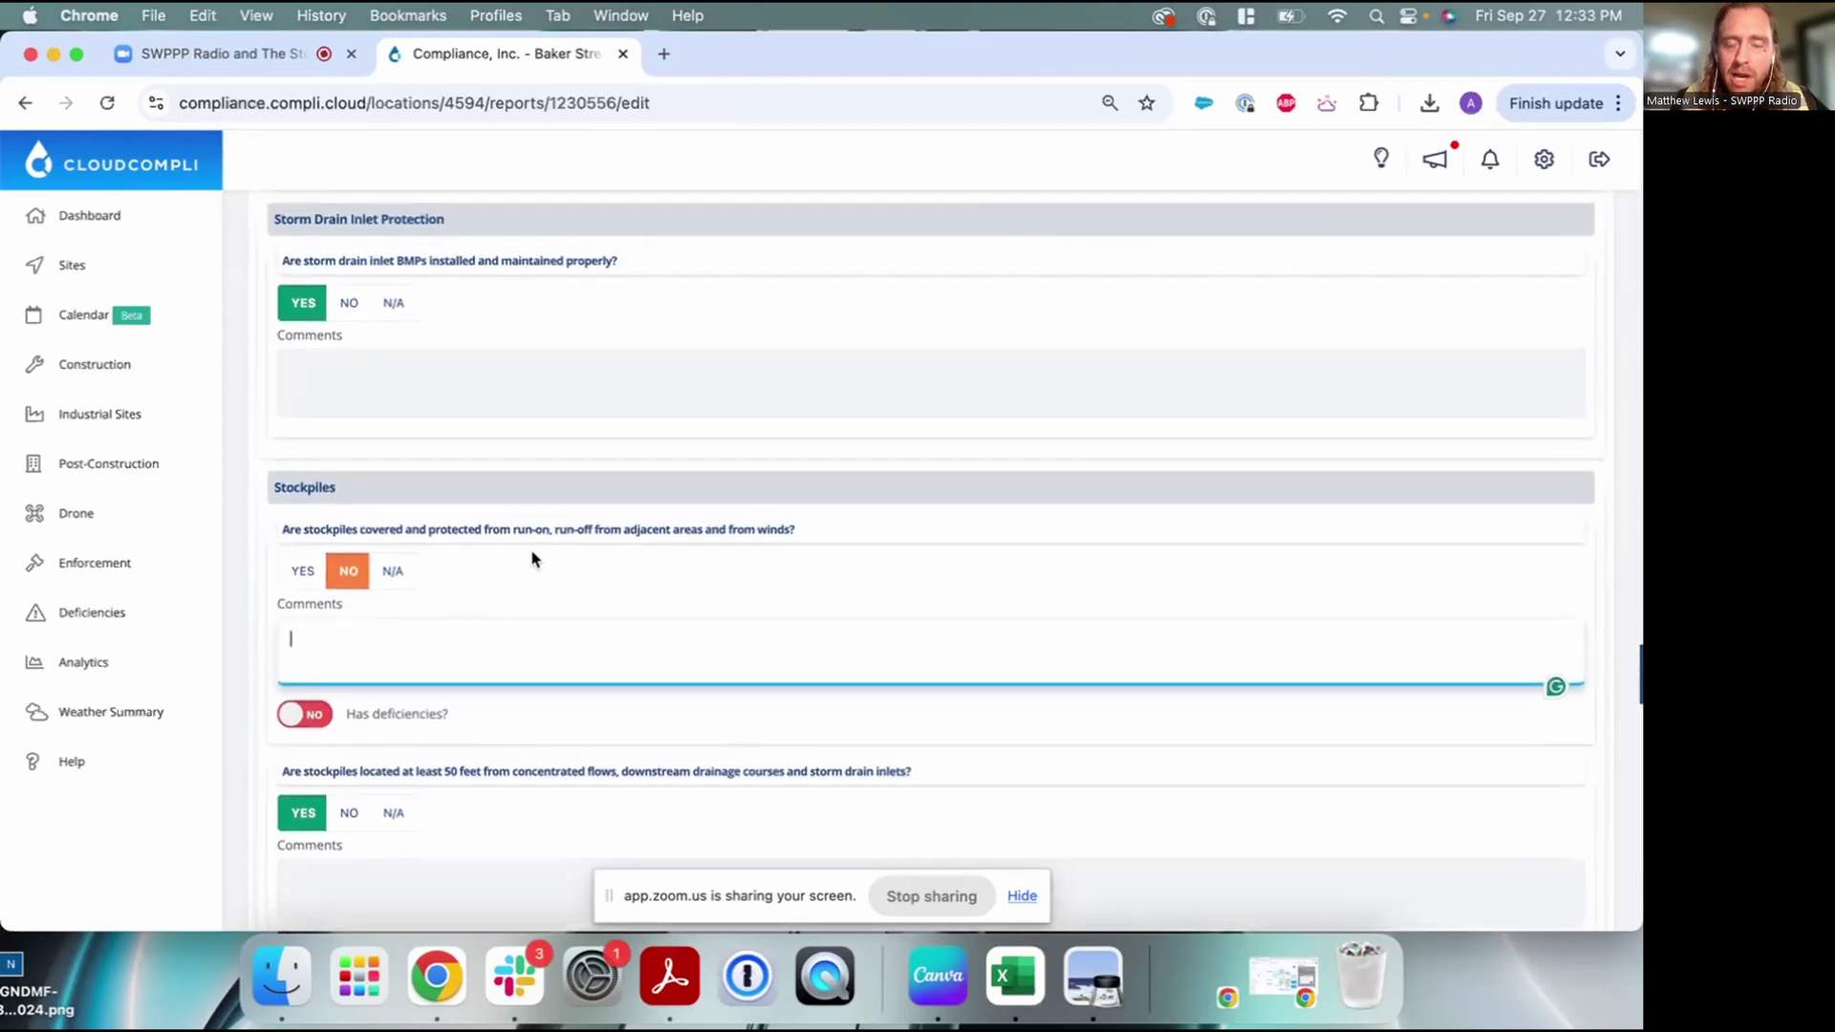
{"action": "scroll", "coordinate": [531, 554], "scroll_direction": "up", "scroll_amount": 1}
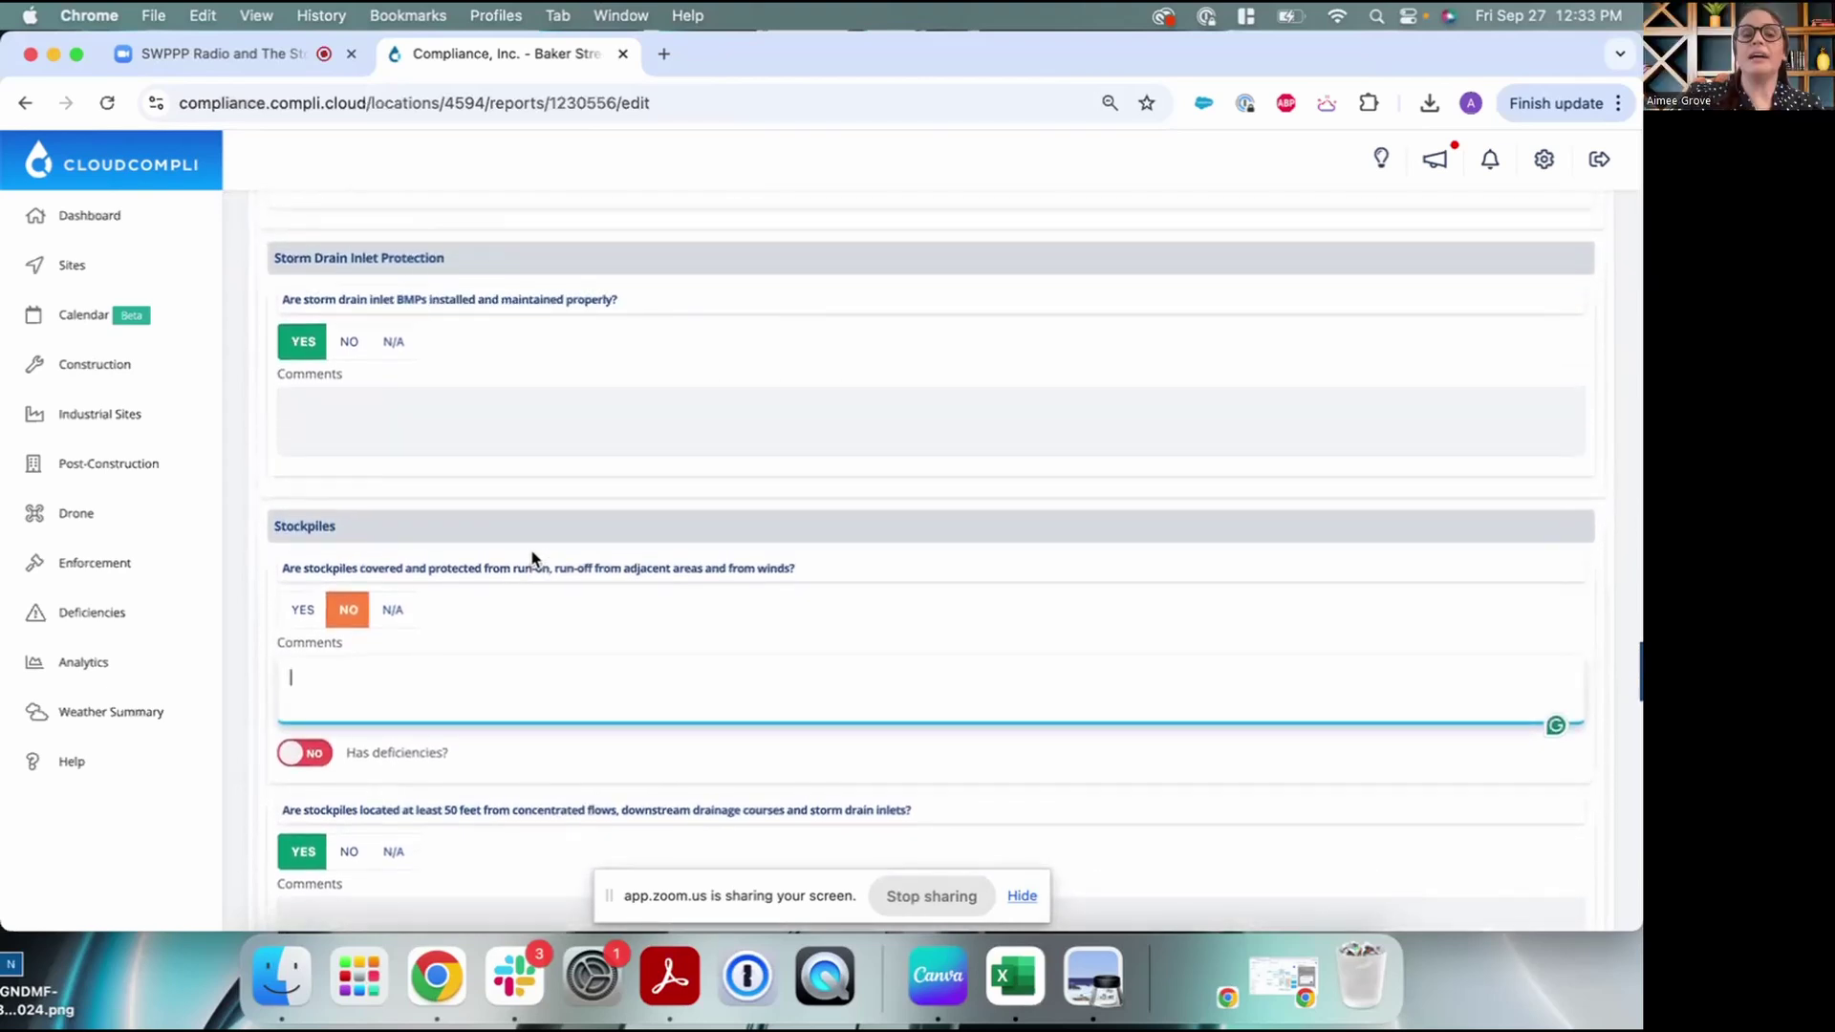
{"action": "scroll", "coordinate": [523, 573], "scroll_direction": "down", "scroll_amount": 2}
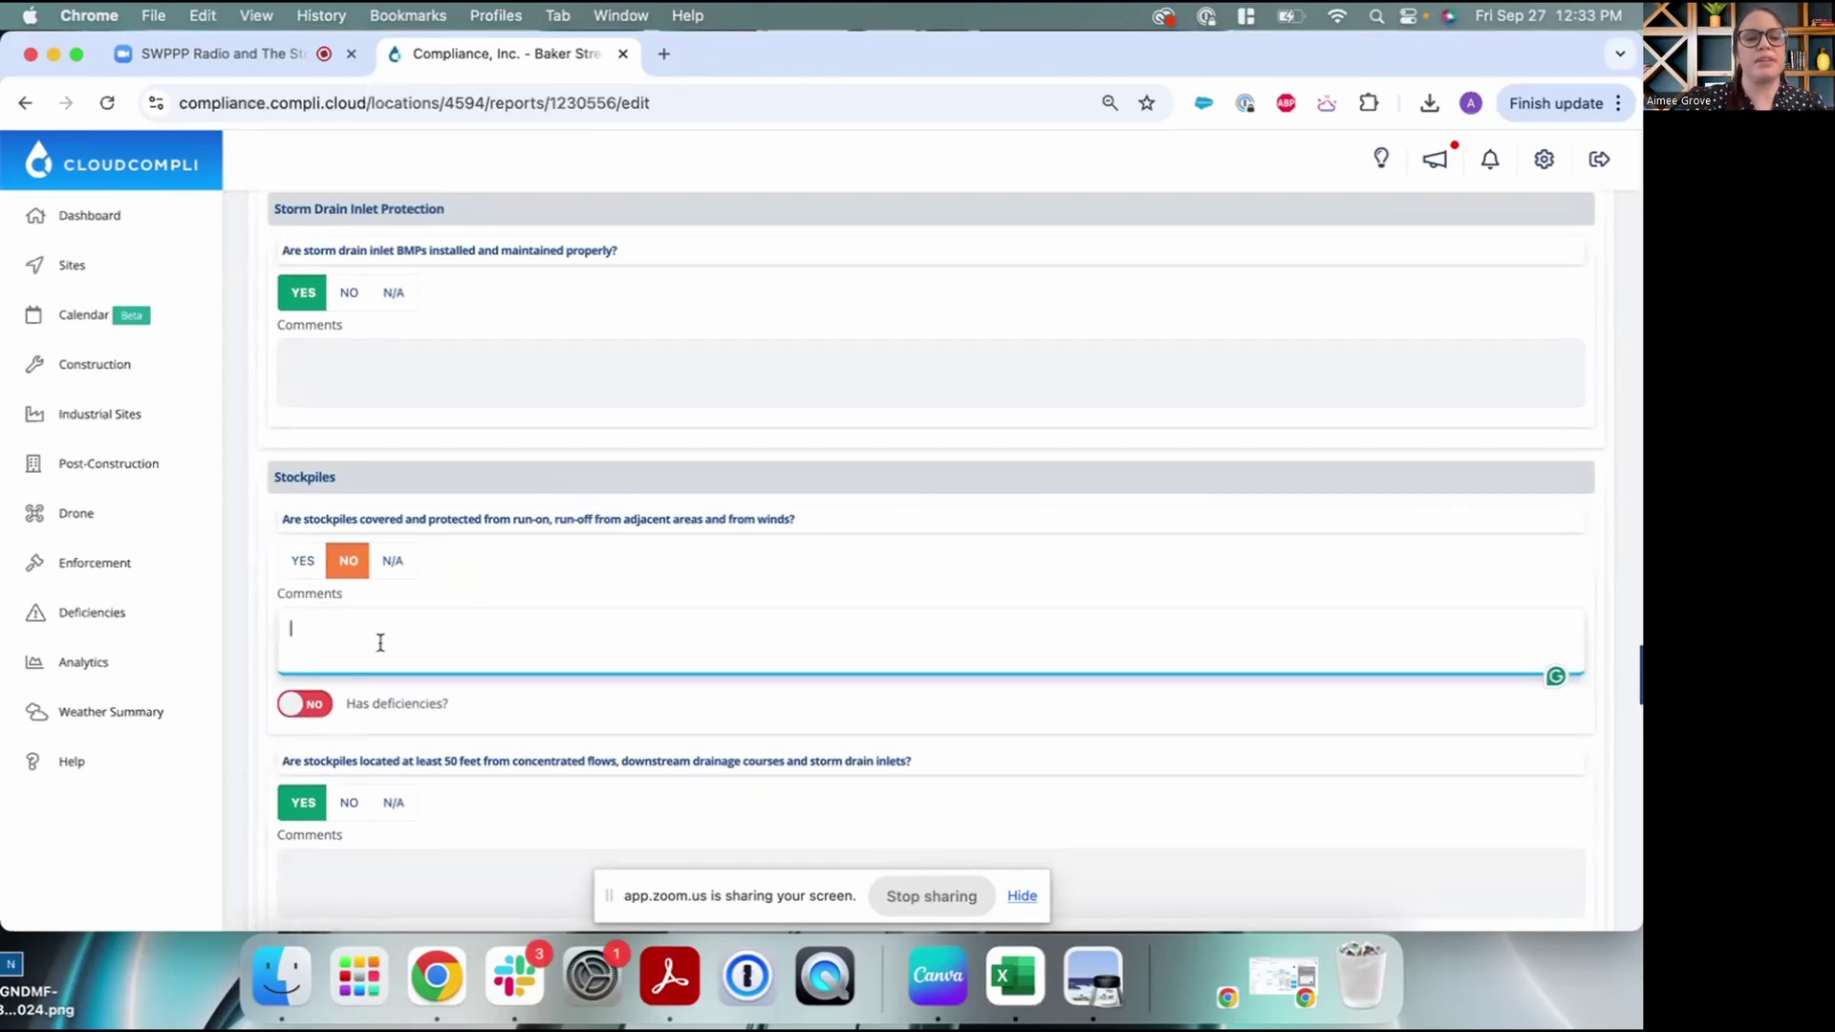
{"action": "scroll", "coordinate": [381, 643], "scroll_direction": "down", "scroll_amount": 2}
Set the stockpiles question's deficiencies to Yes and add a new deficiency entry
{"action": "left_click", "coordinate": [306, 623]}
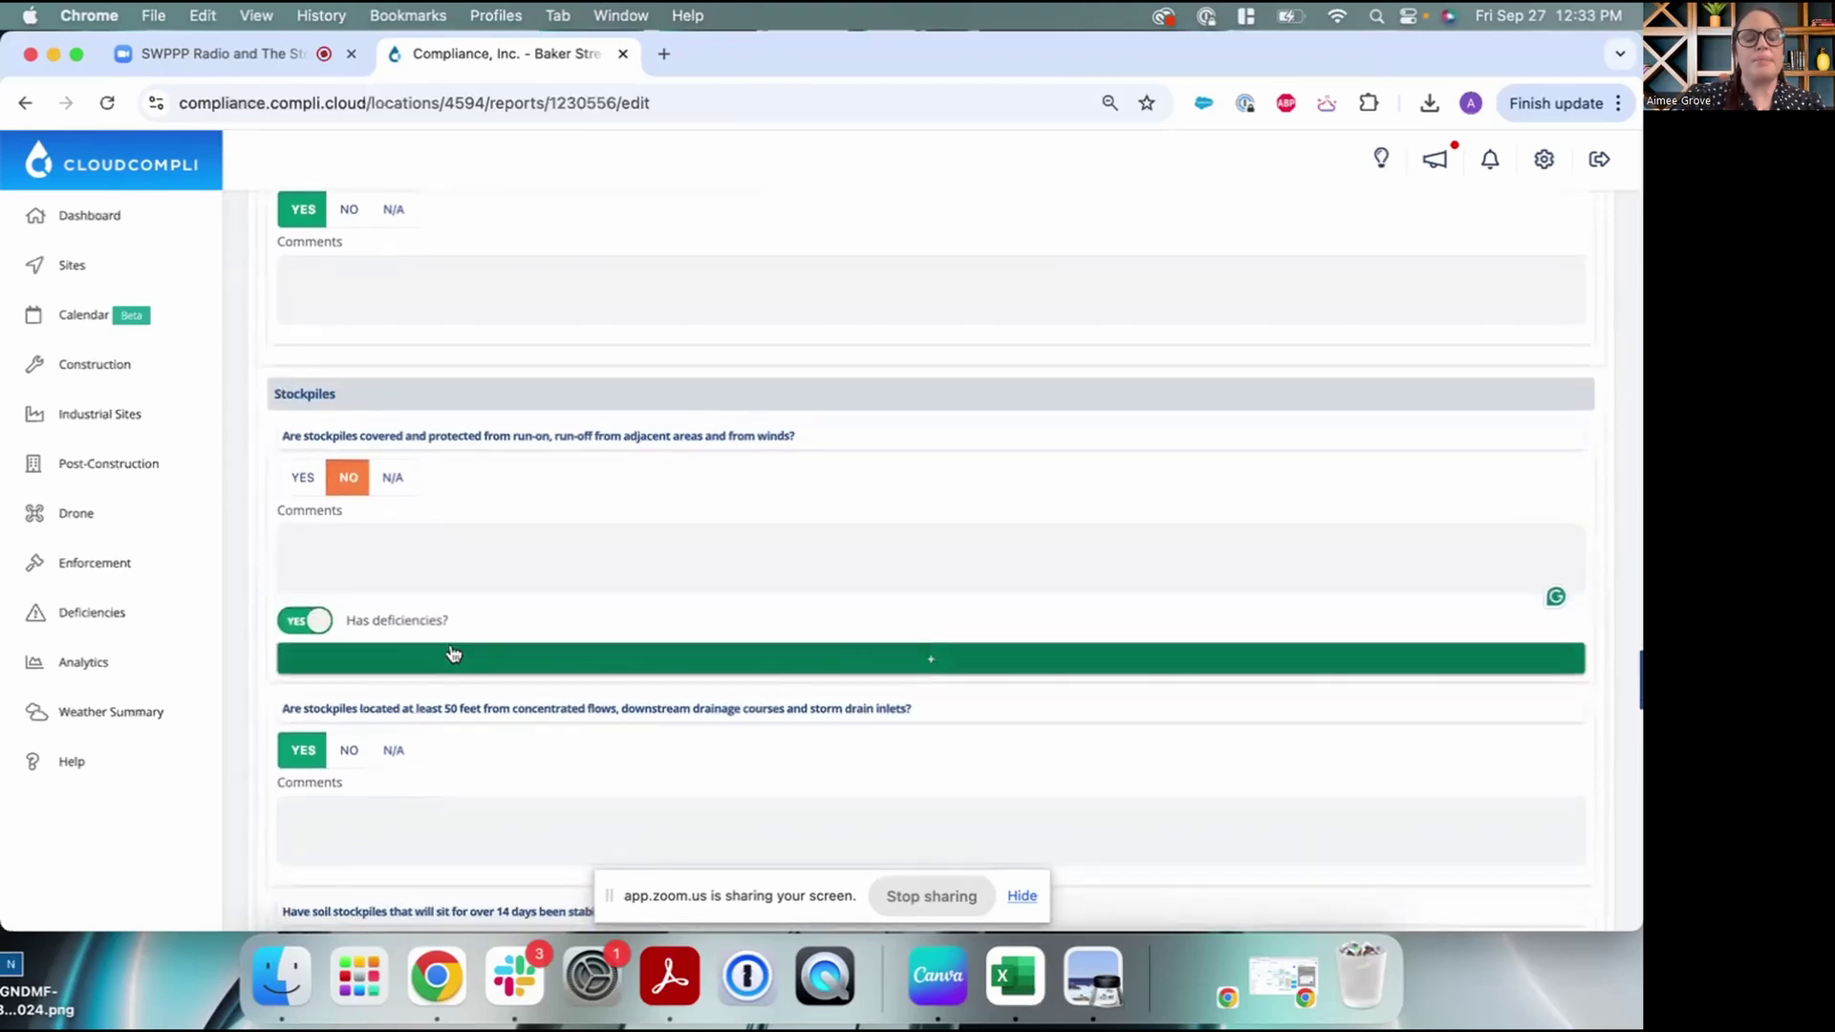
{"action": "scroll", "coordinate": [445, 640], "scroll_direction": "down", "scroll_amount": 2}
{"action": "left_click", "coordinate": [460, 575]}
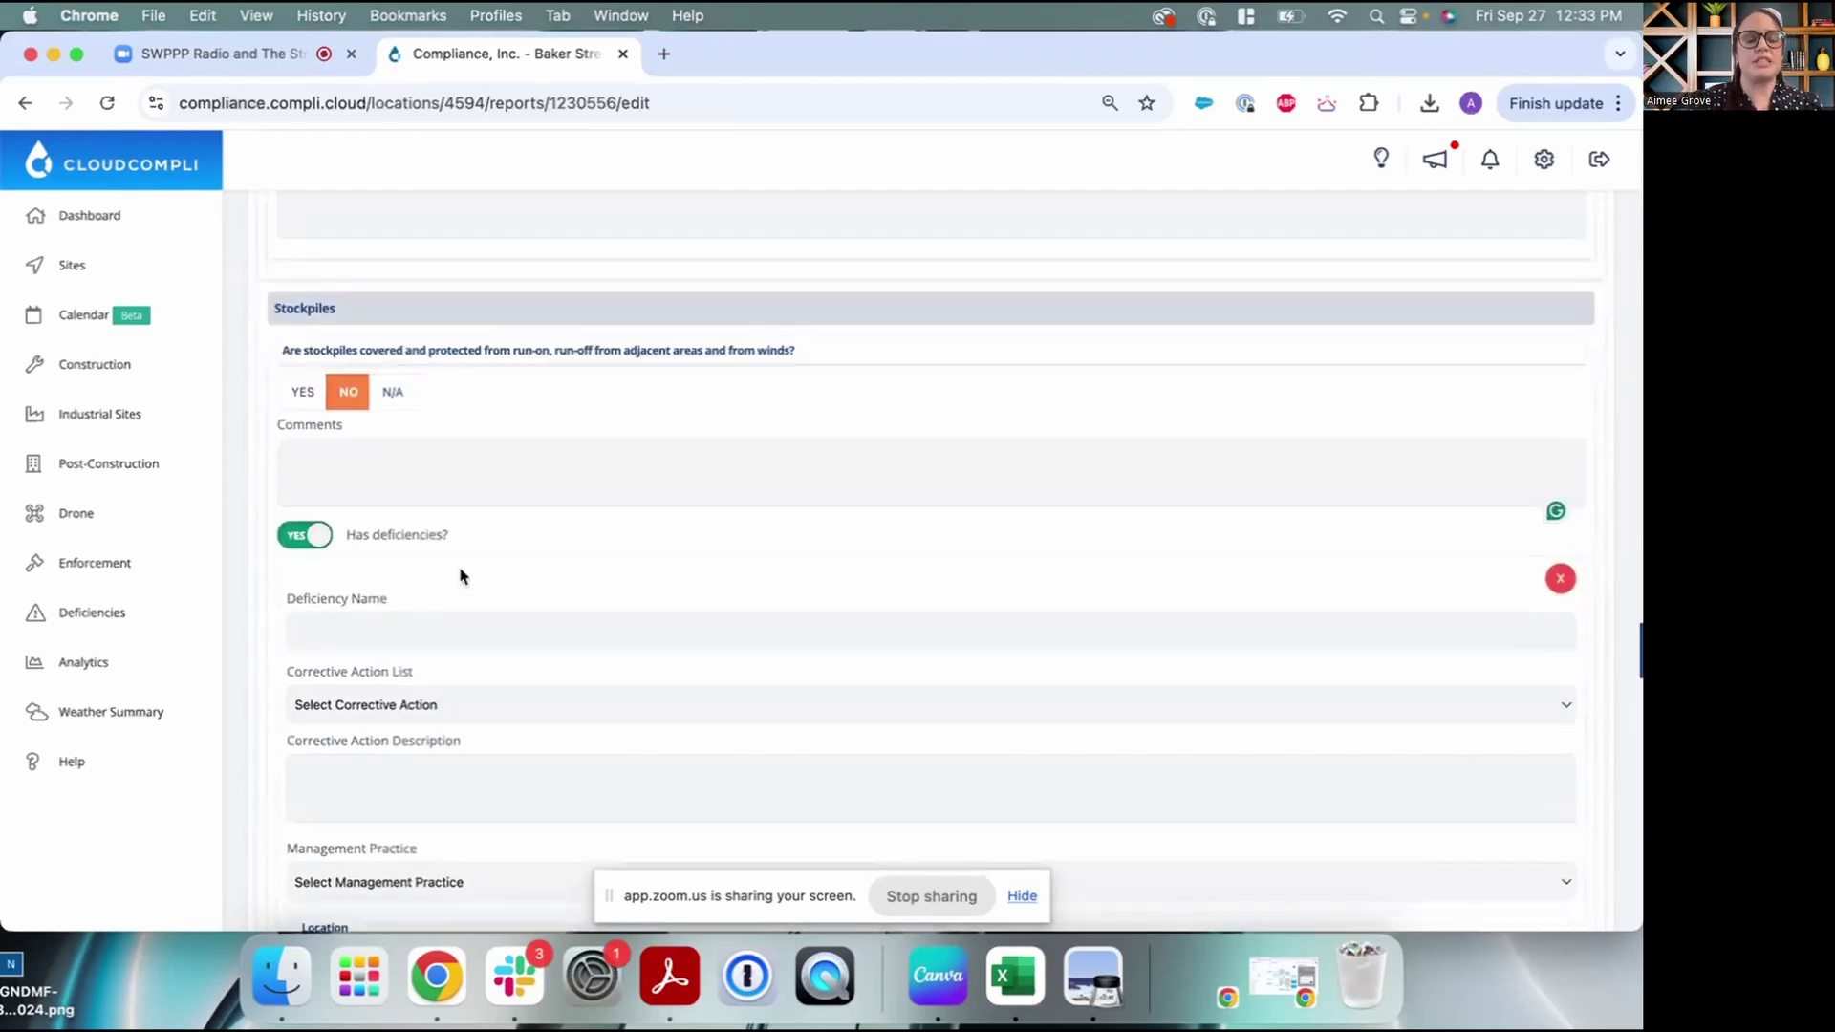
{"action": "scroll", "coordinate": [460, 575], "scroll_direction": "down", "scroll_amount": 2}
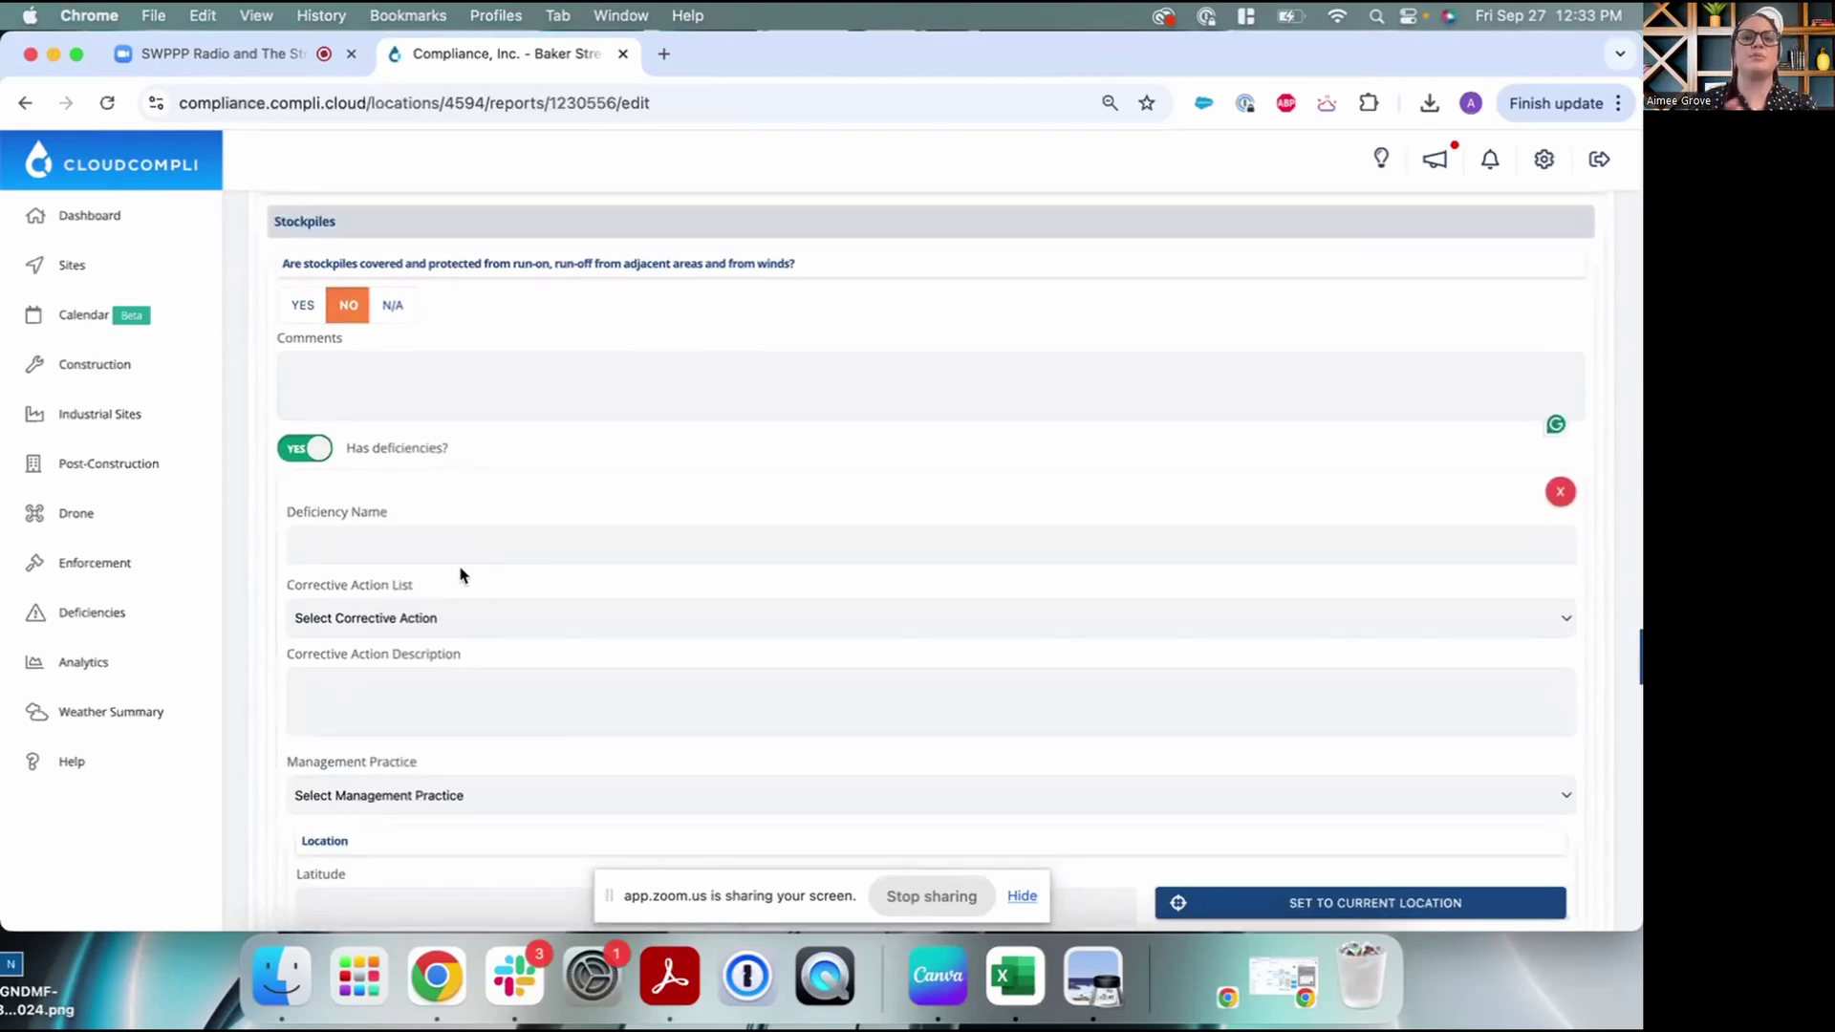
Name the deficiency 'Stockpiles not properly maintained'
{"action": "left_click", "coordinate": [460, 548]}
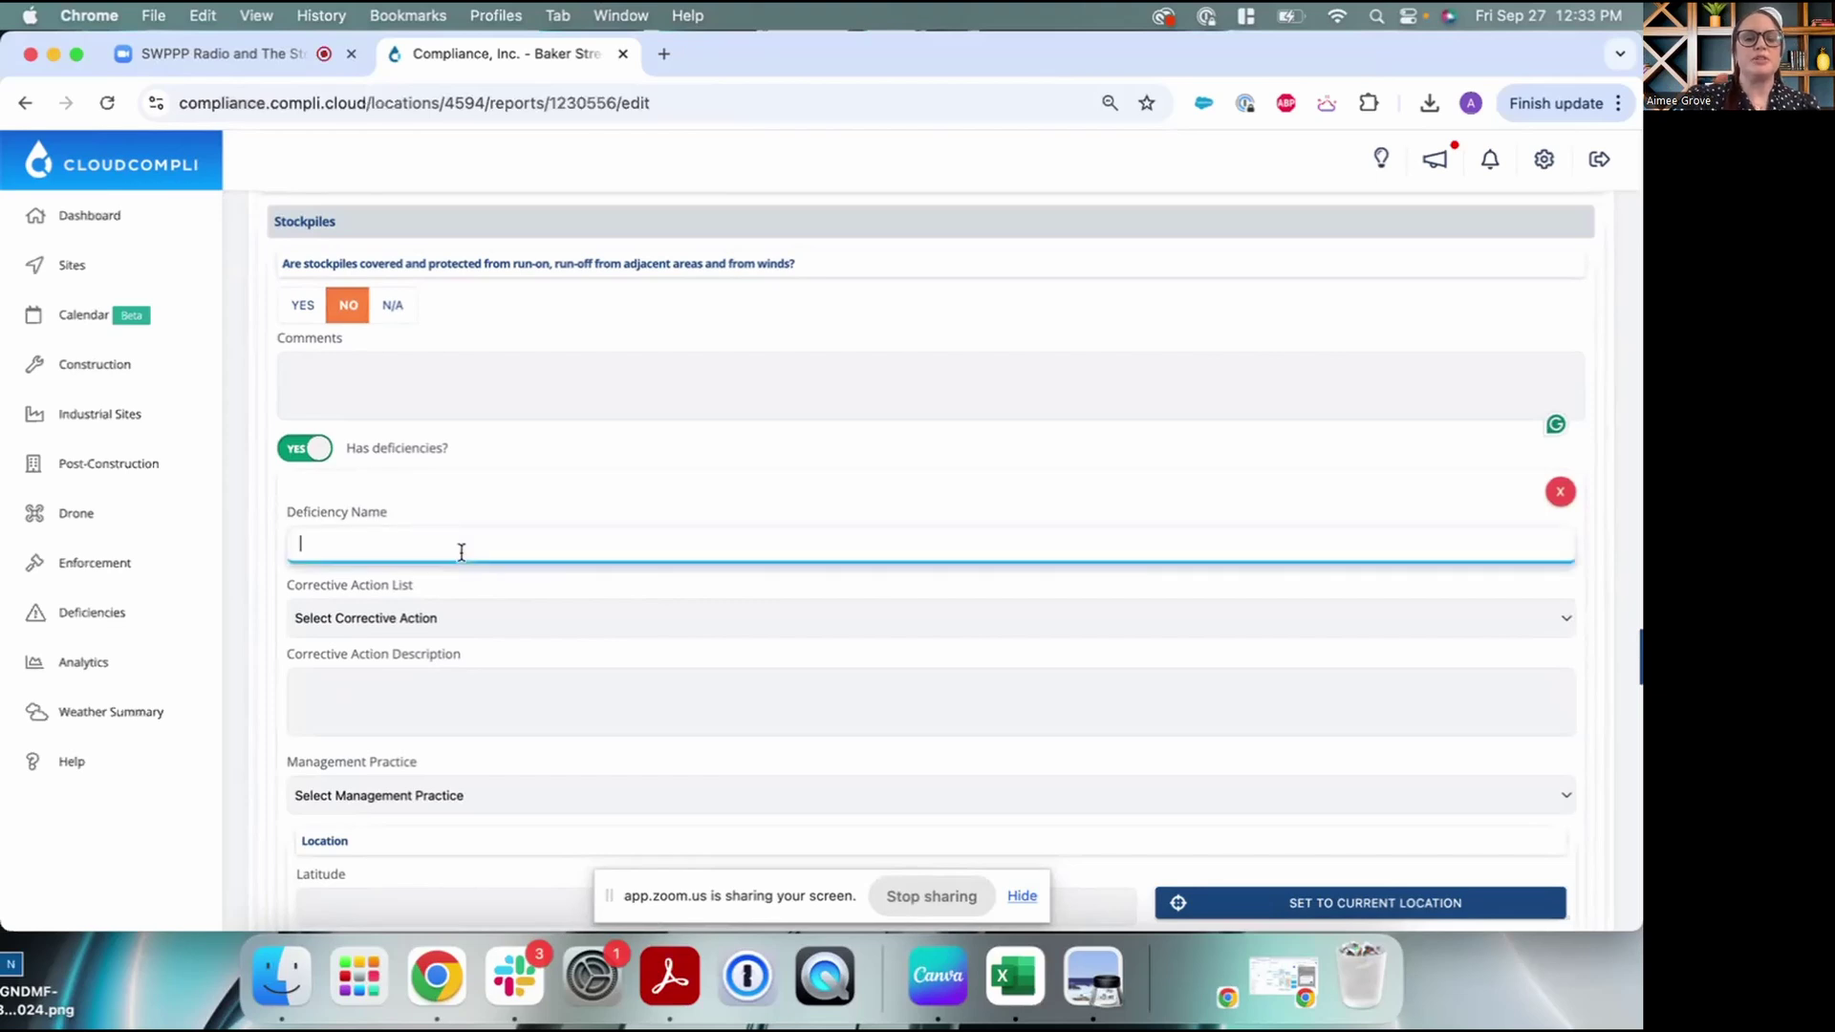
{"action": "scroll", "coordinate": [477, 498], "scroll_direction": "down", "scroll_amount": 1}
{"action": "scroll", "coordinate": [475, 498], "scroll_direction": "down", "scroll_amount": 1}
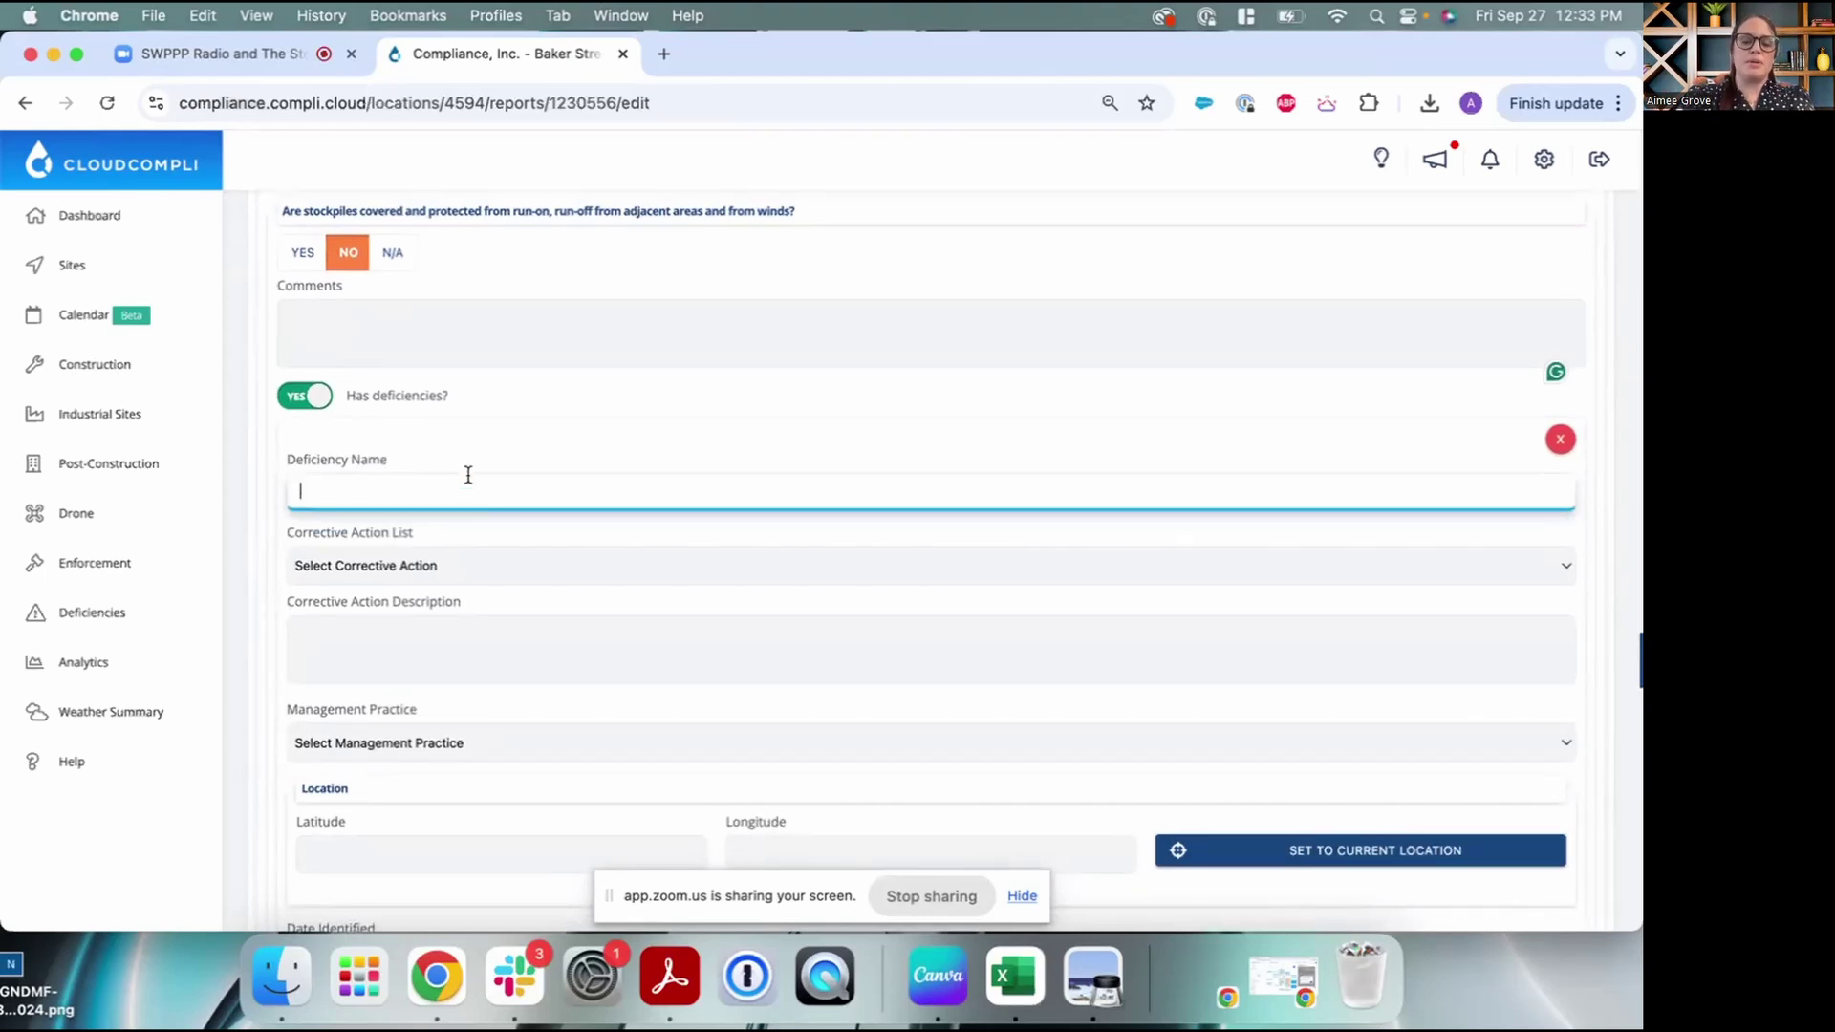
{"action": "type", "text": "Stockpil"}
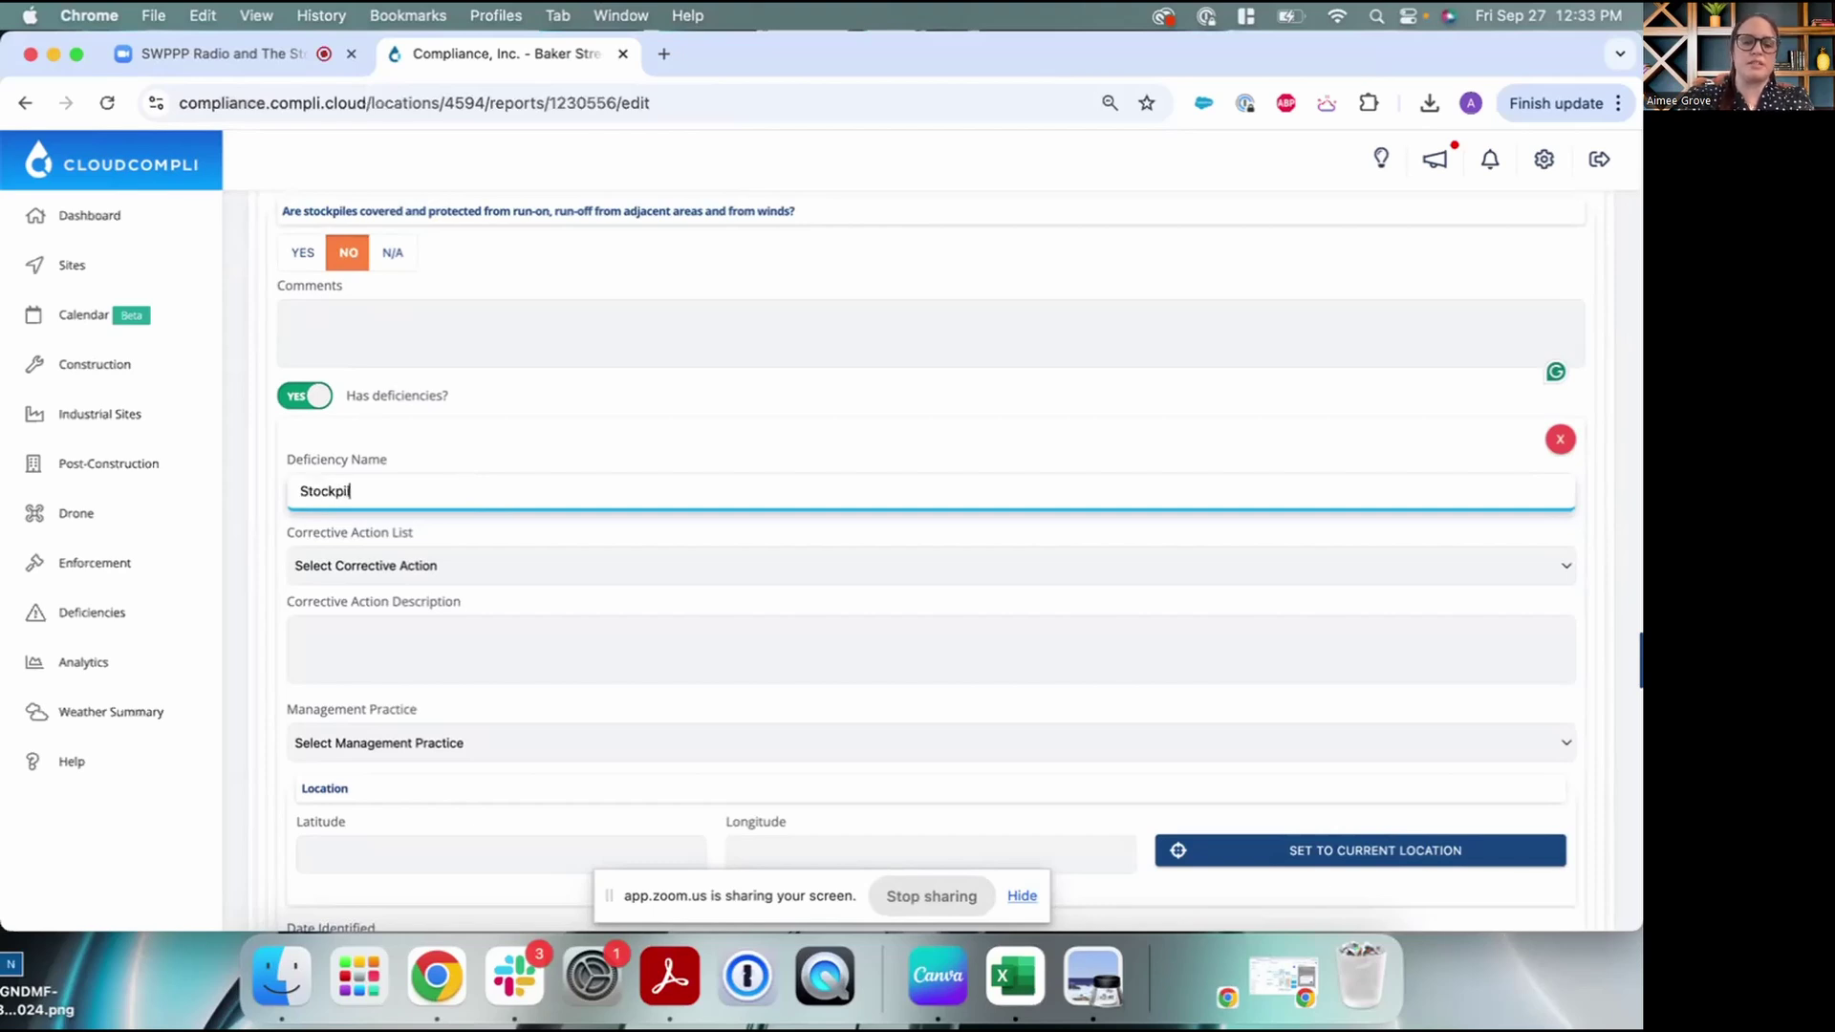
{"action": "type", "text": "es not"}
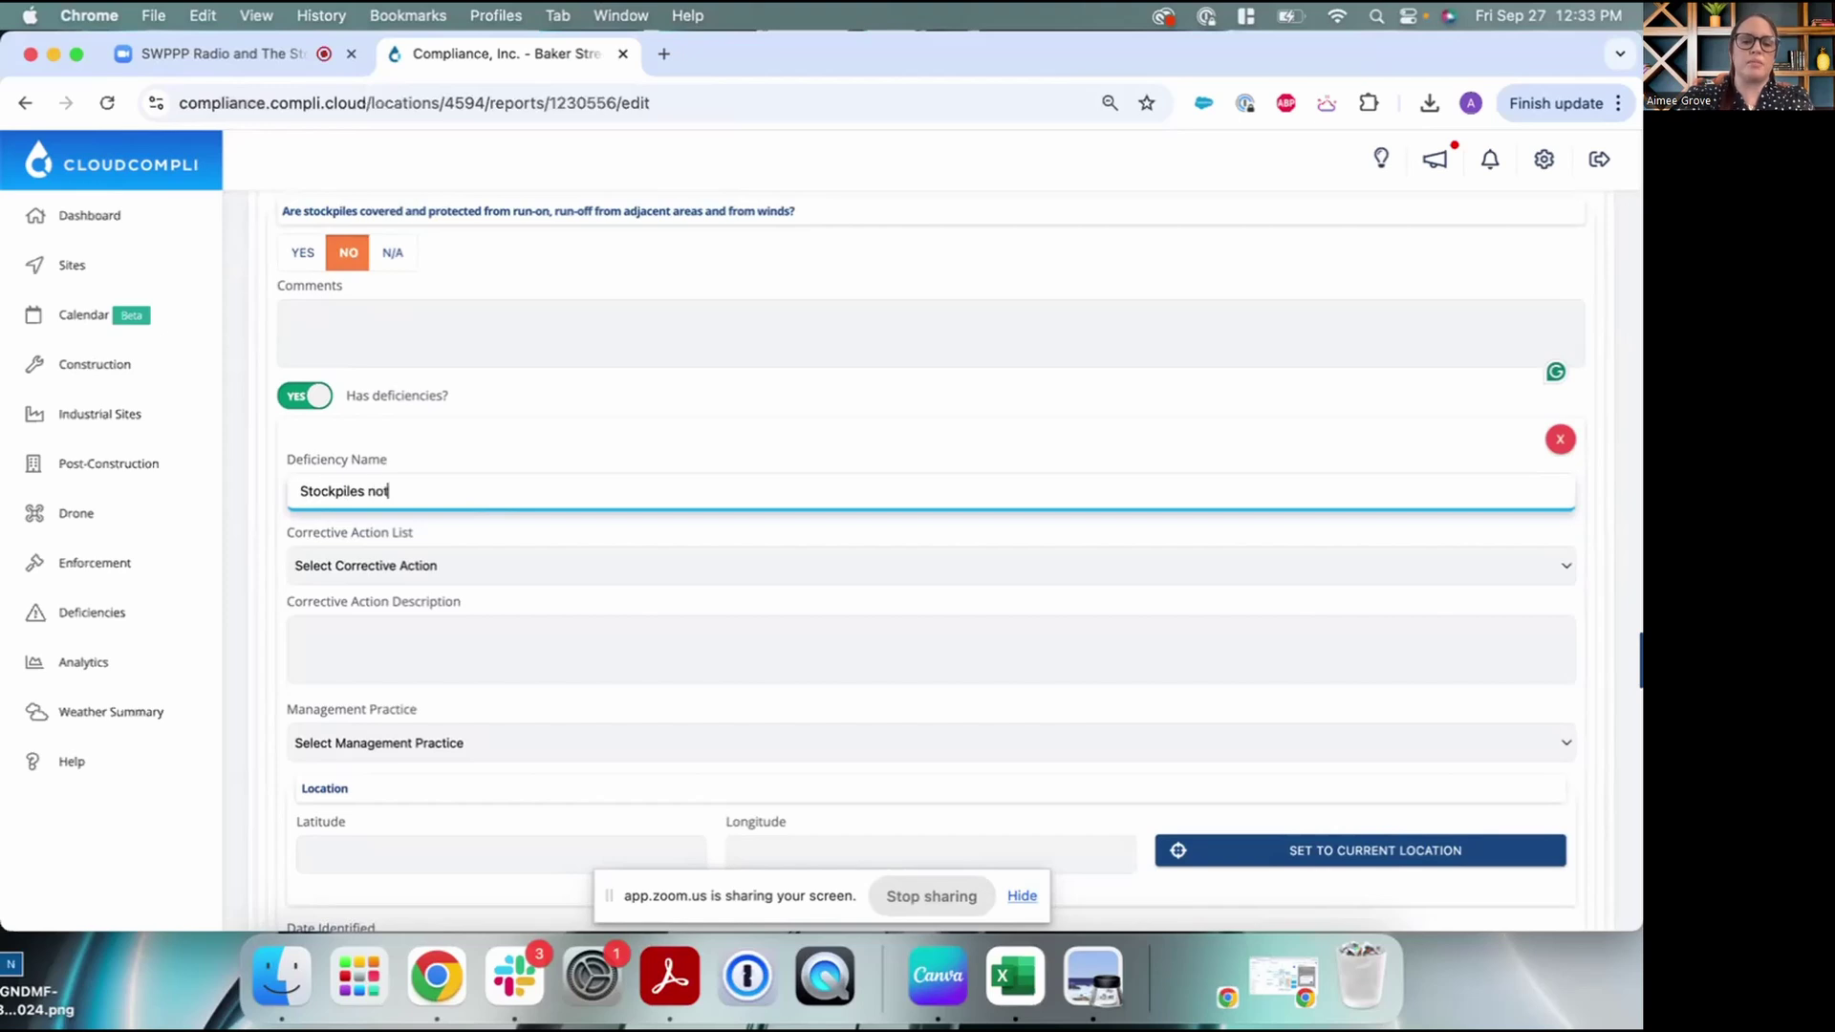
{"action": "type", "text": " properly maintained"}
{"action": "scroll", "coordinate": [467, 541], "scroll_direction": "down", "scroll_amount": 2}
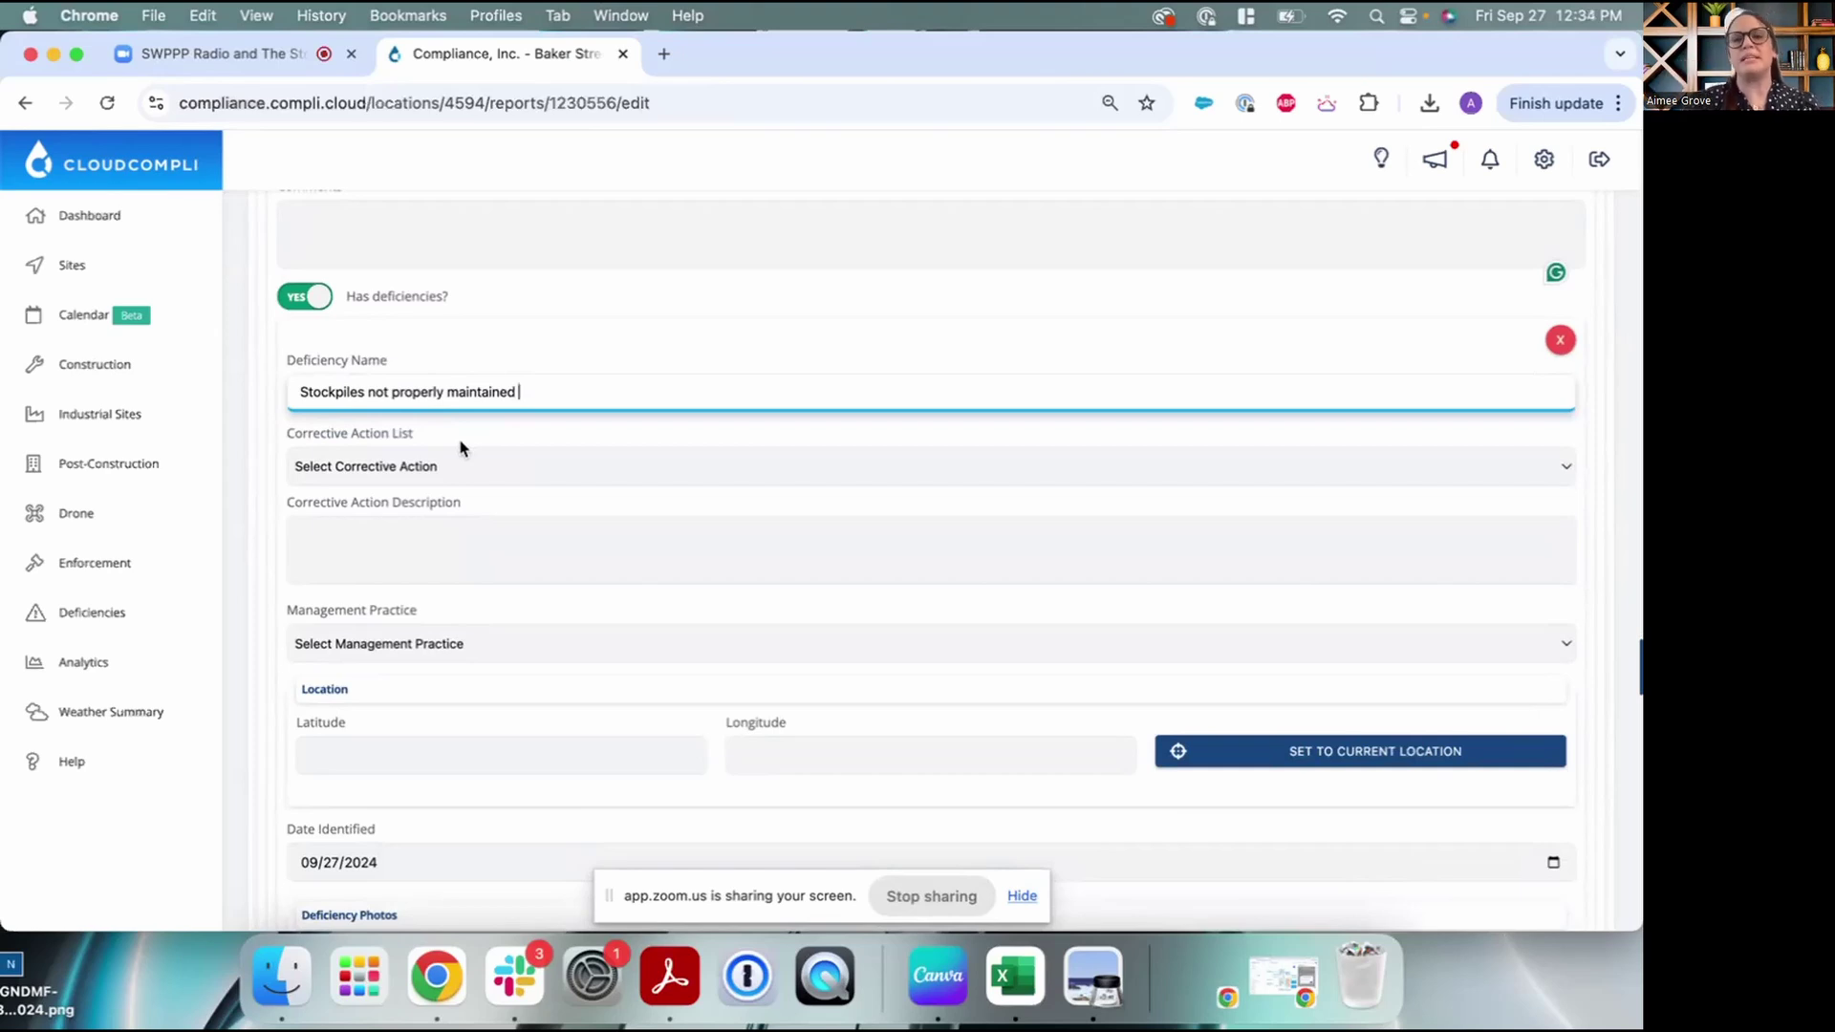
Choose corrective action 'Stockpiles - Provide training or reminders...' so its description fills in
{"action": "left_click", "coordinate": [459, 468]}
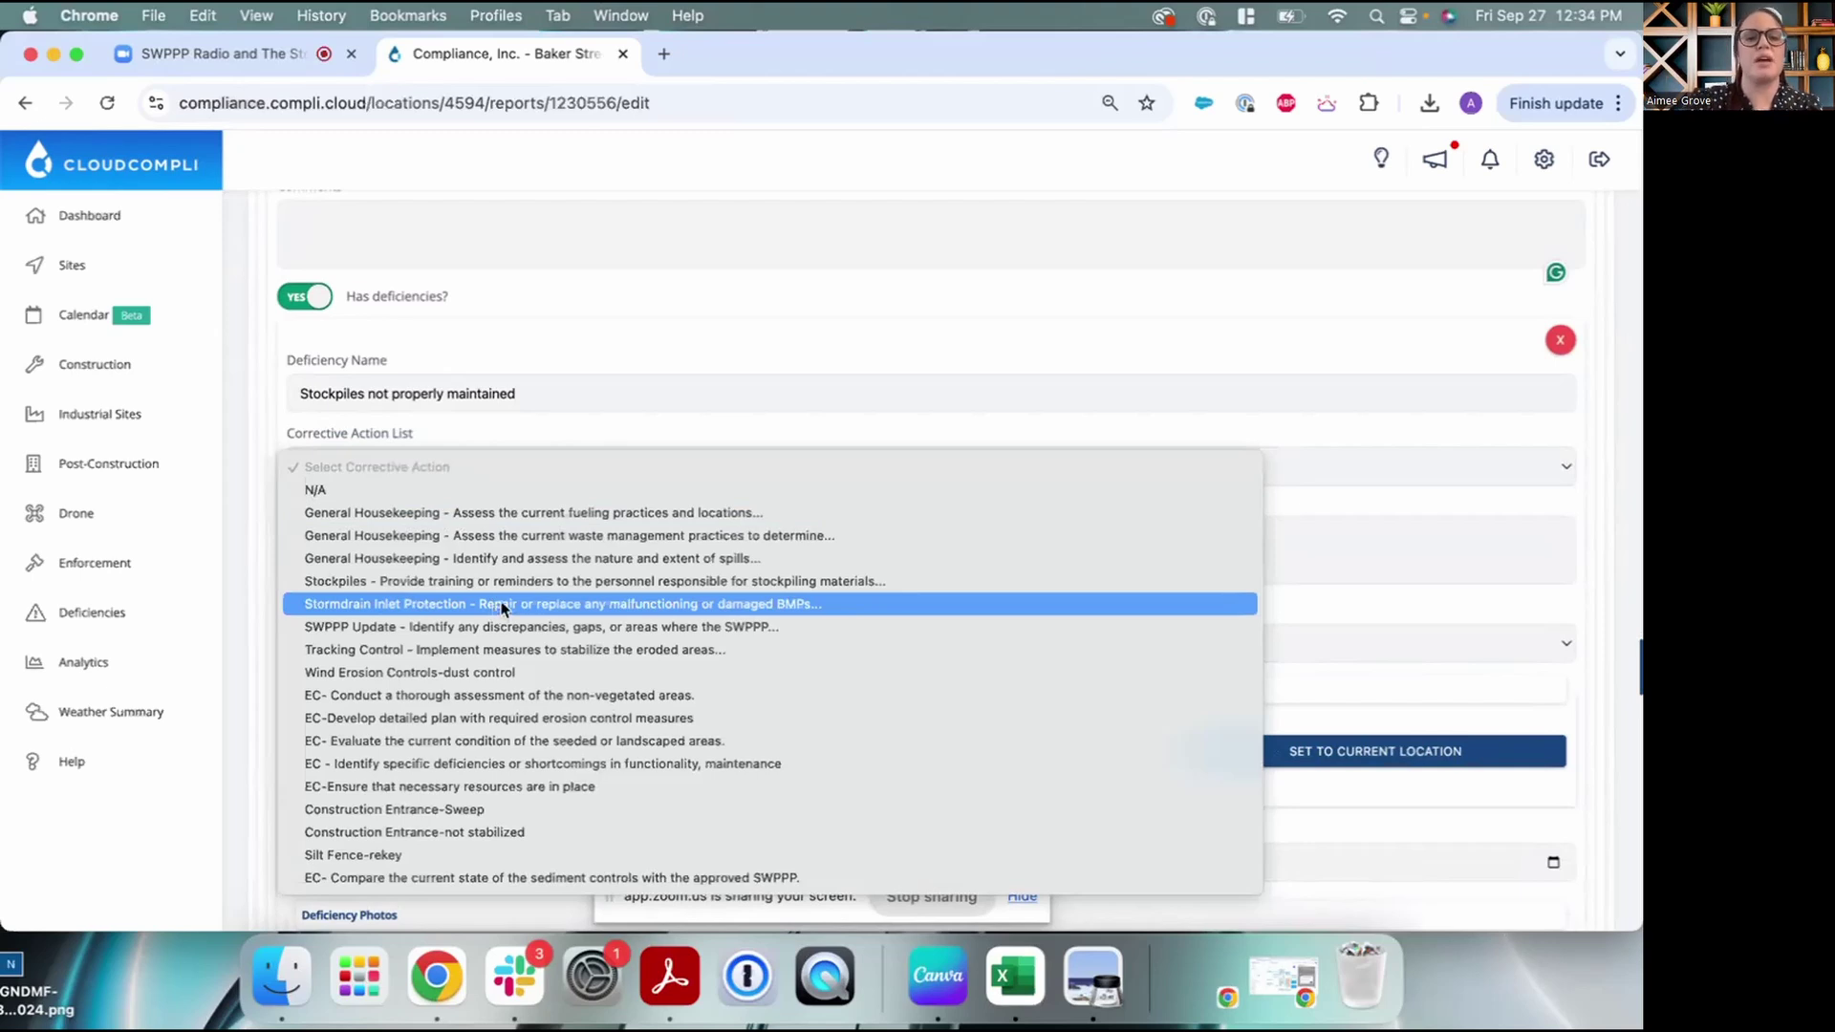
{"action": "left_click", "coordinate": [512, 585]}
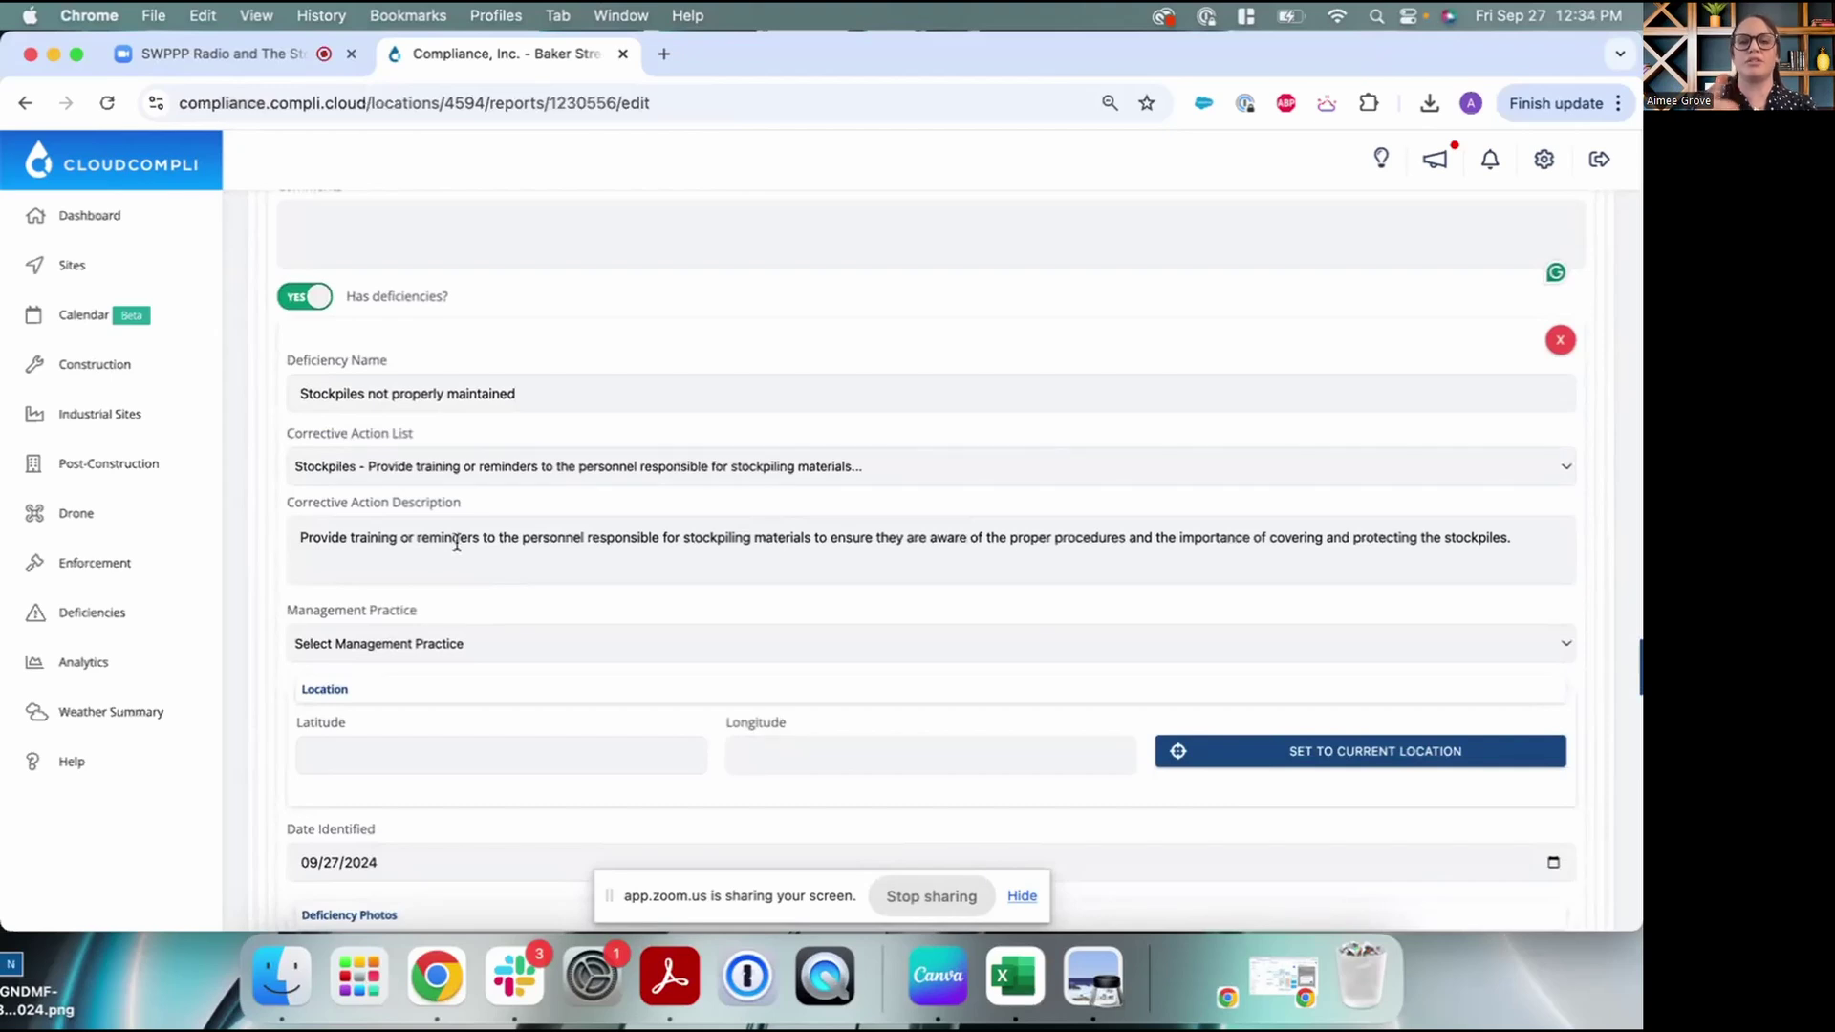
{"action": "left_click", "coordinate": [1524, 538]}
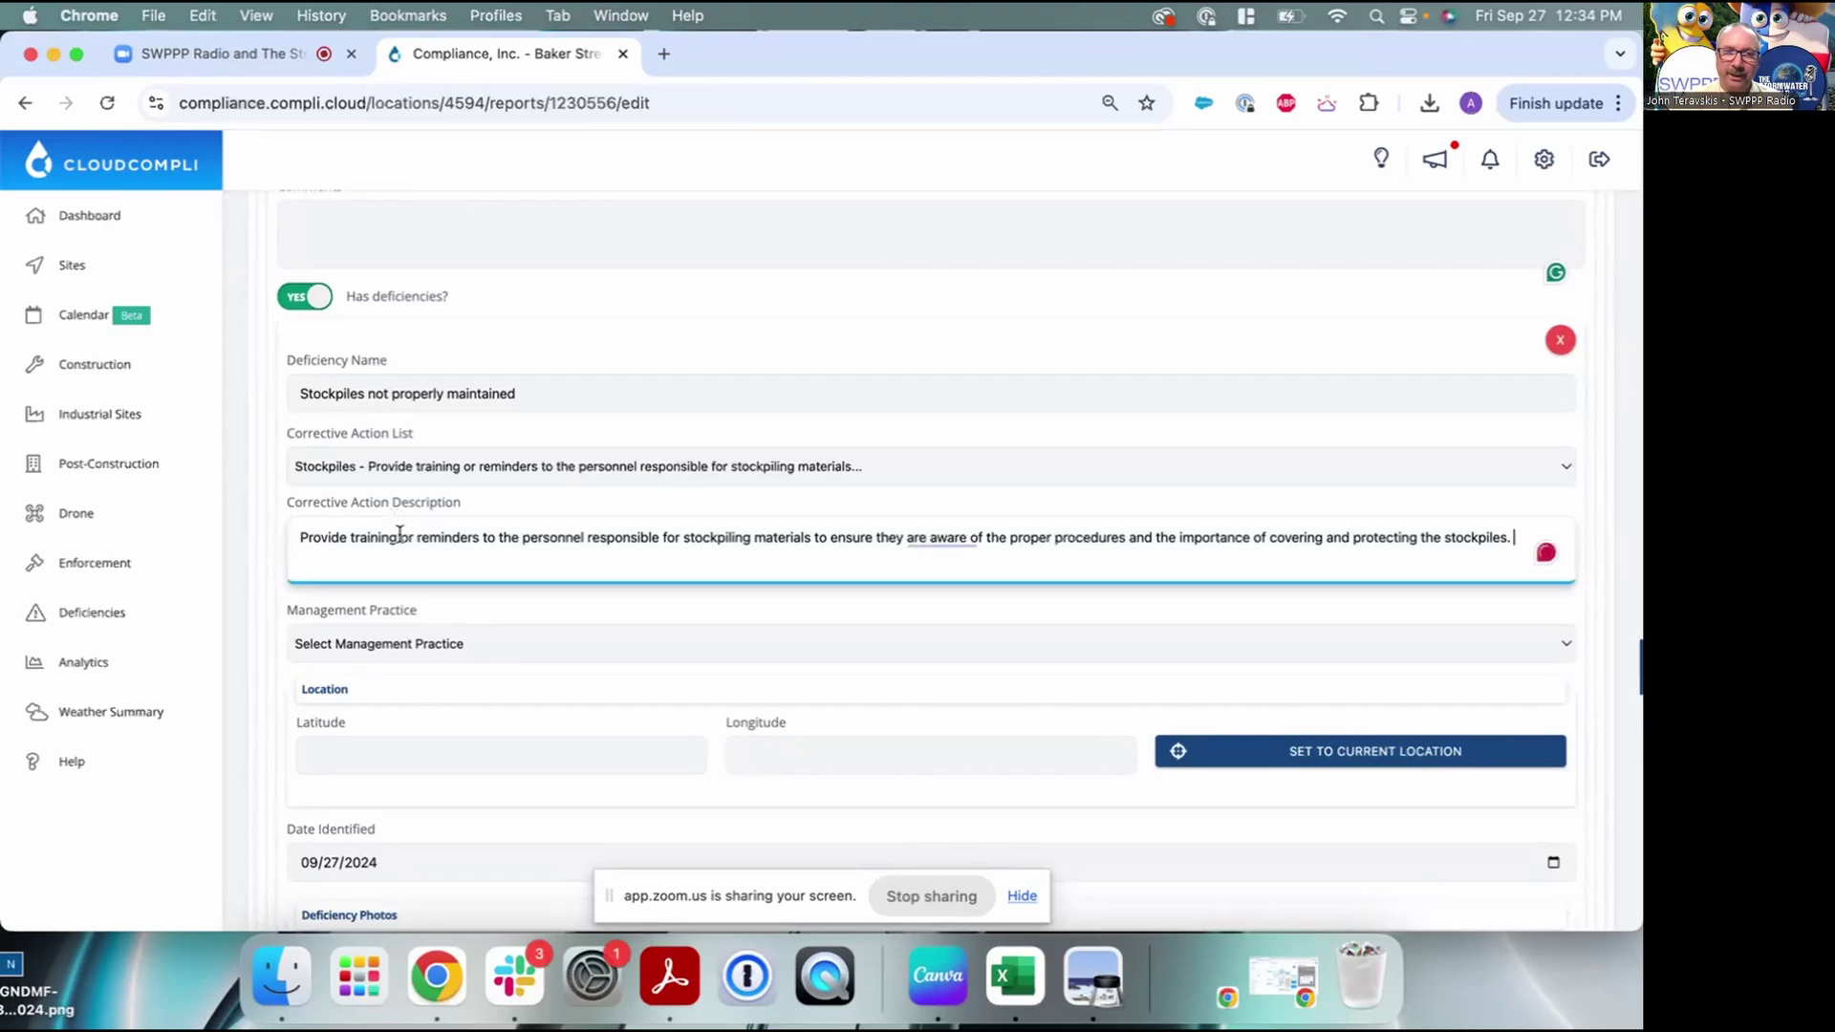
{"action": "scroll", "coordinate": [395, 532], "scroll_direction": "down", "scroll_amount": 1}
{"action": "scroll", "coordinate": [400, 533], "scroll_direction": "up", "scroll_amount": 1}
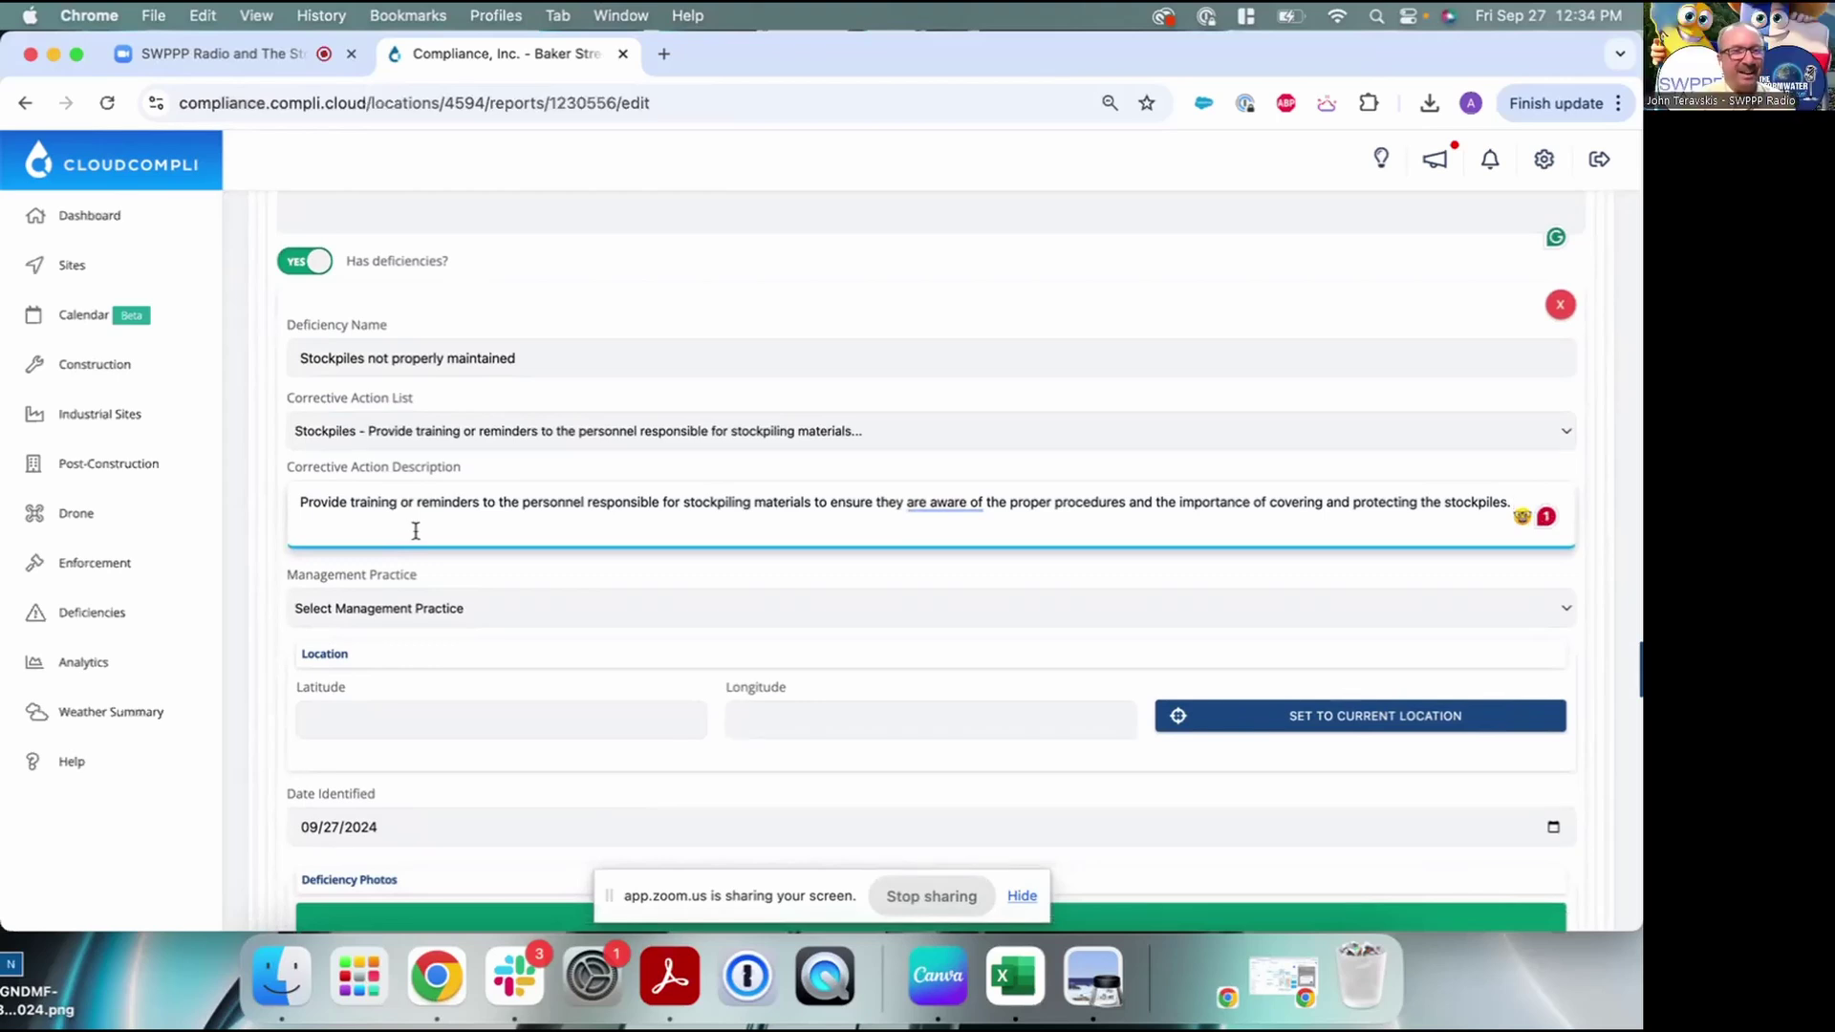
{"action": "scroll", "coordinate": [421, 538], "scroll_direction": "down", "scroll_amount": 3}
{"action": "scroll", "coordinate": [421, 538], "scroll_direction": "up", "scroll_amount": 1}
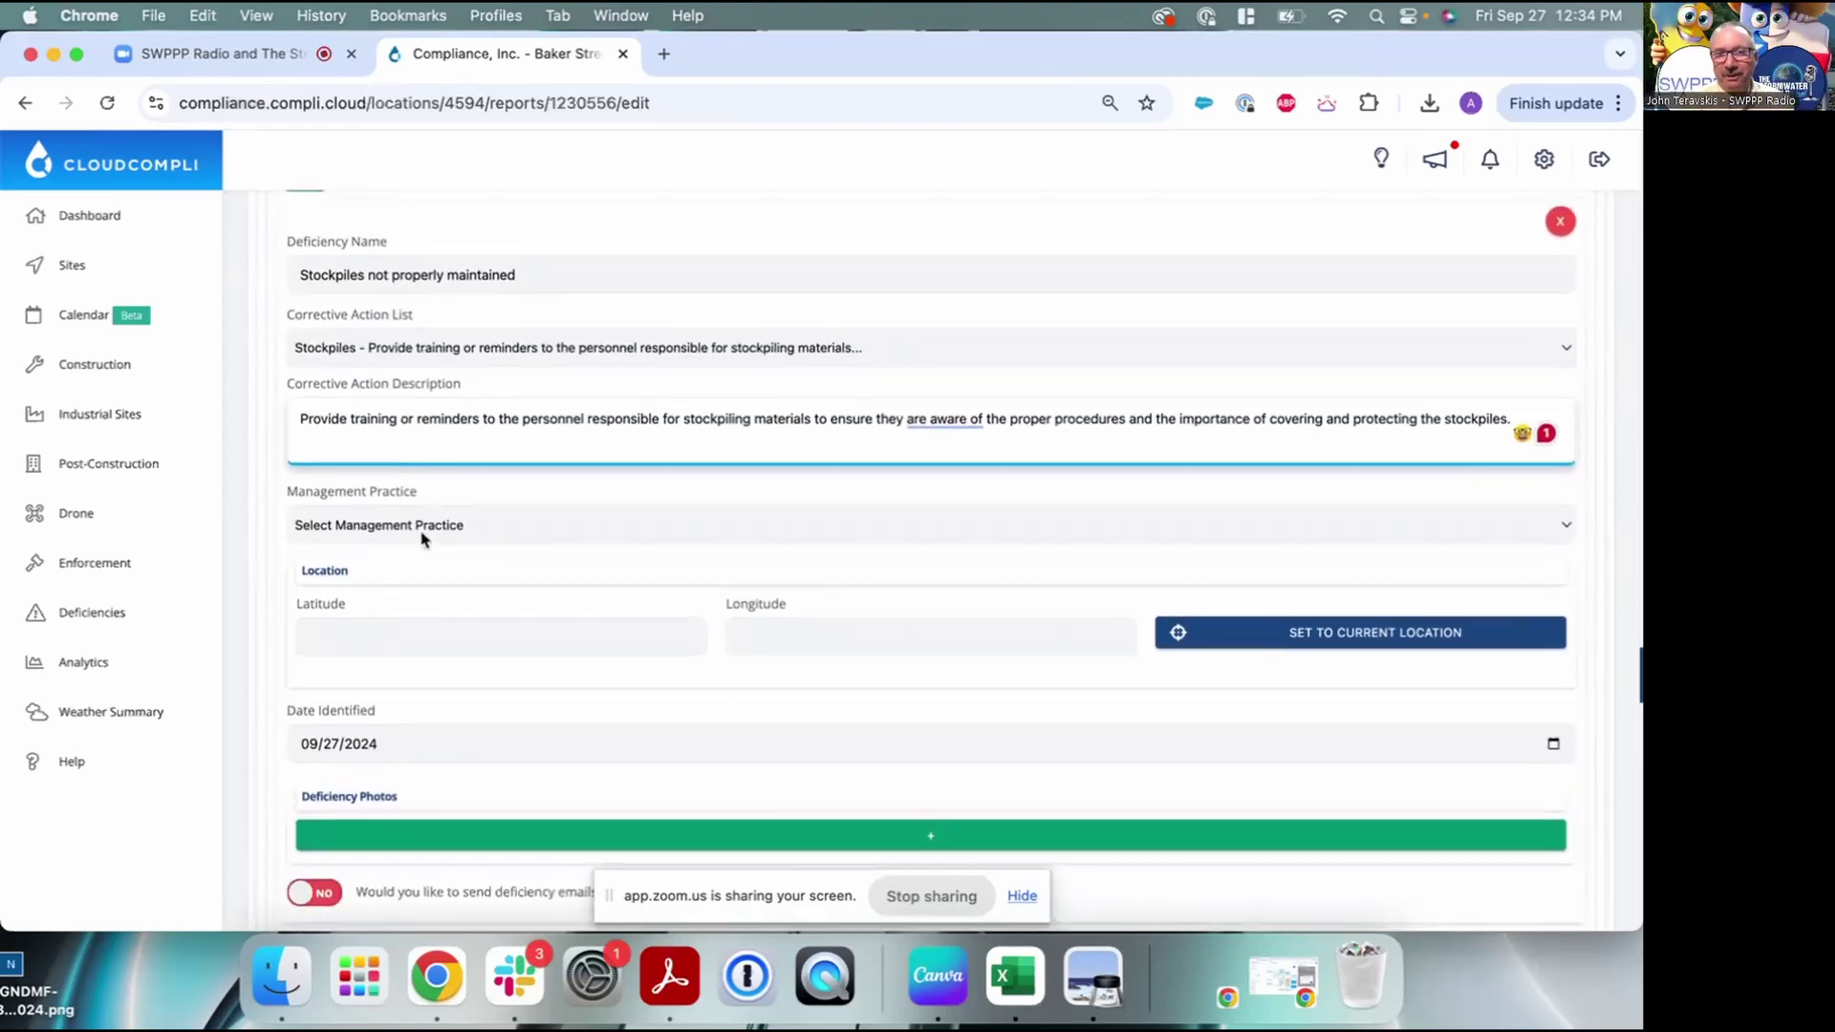
{"action": "scroll", "coordinate": [426, 502], "scroll_direction": "down", "scroll_amount": 1}
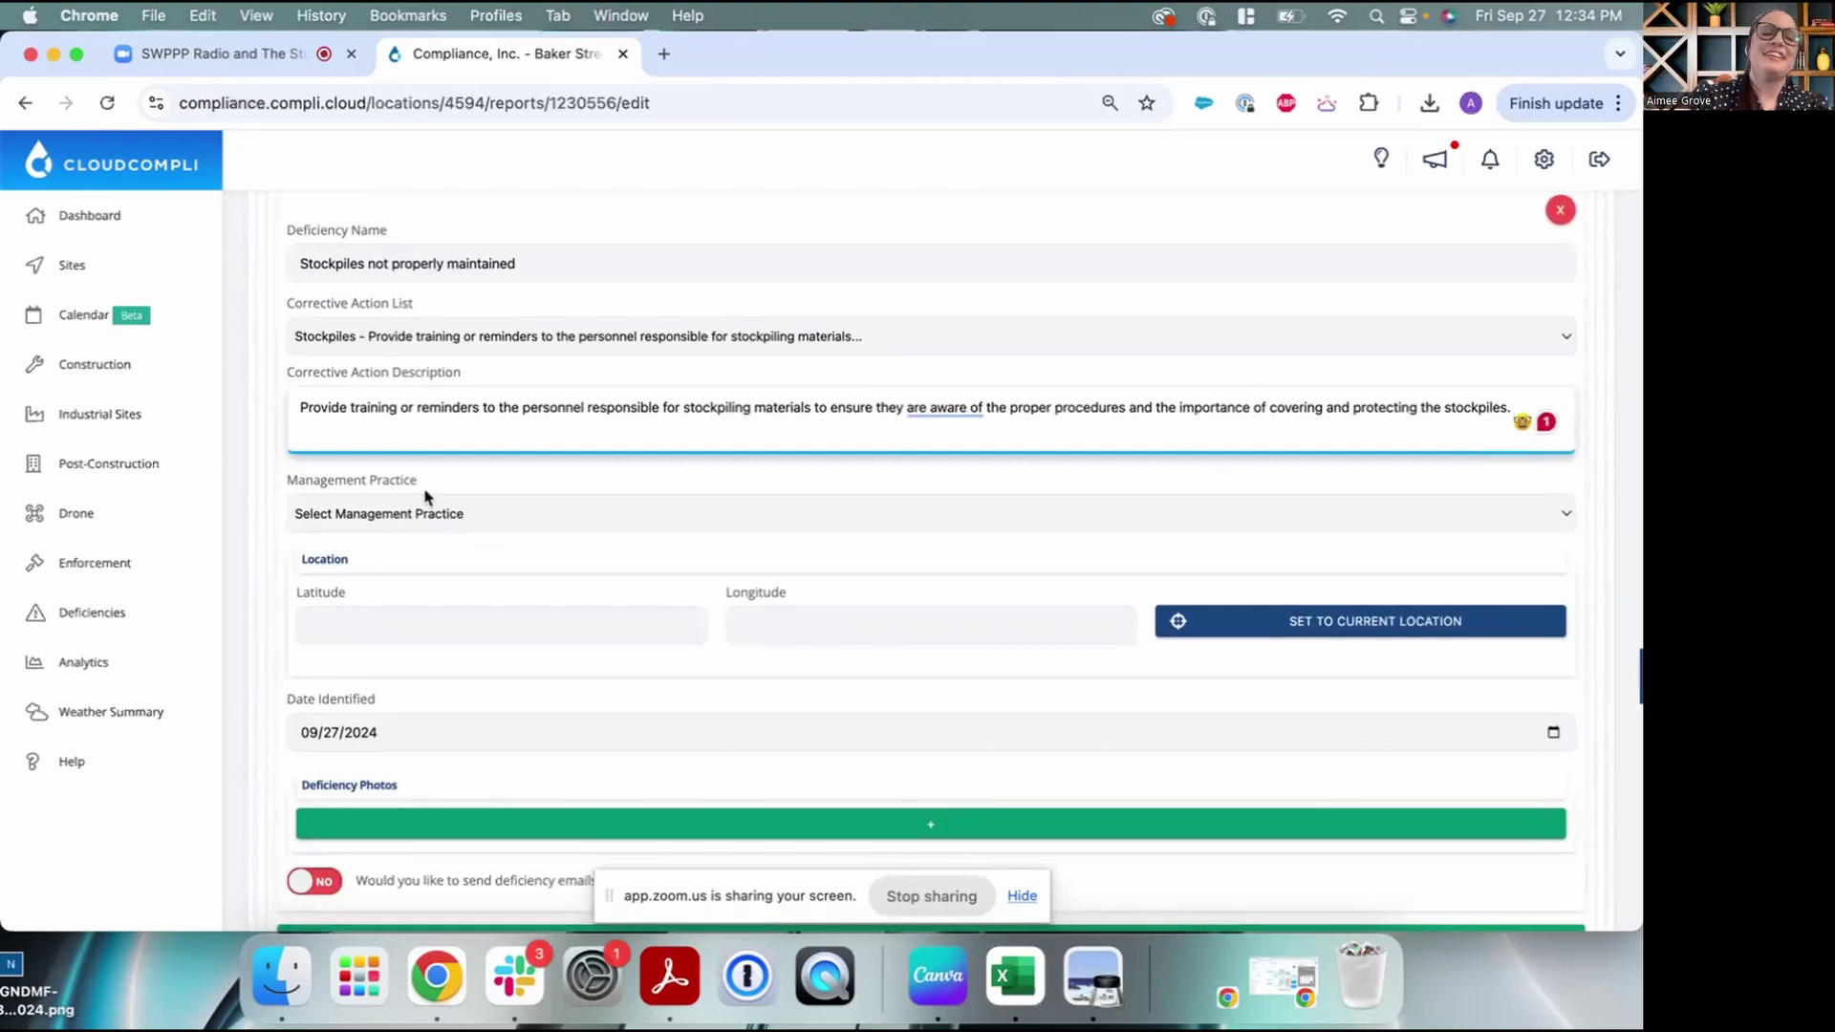
{"action": "scroll", "coordinate": [427, 490], "scroll_direction": "down", "scroll_amount": 1}
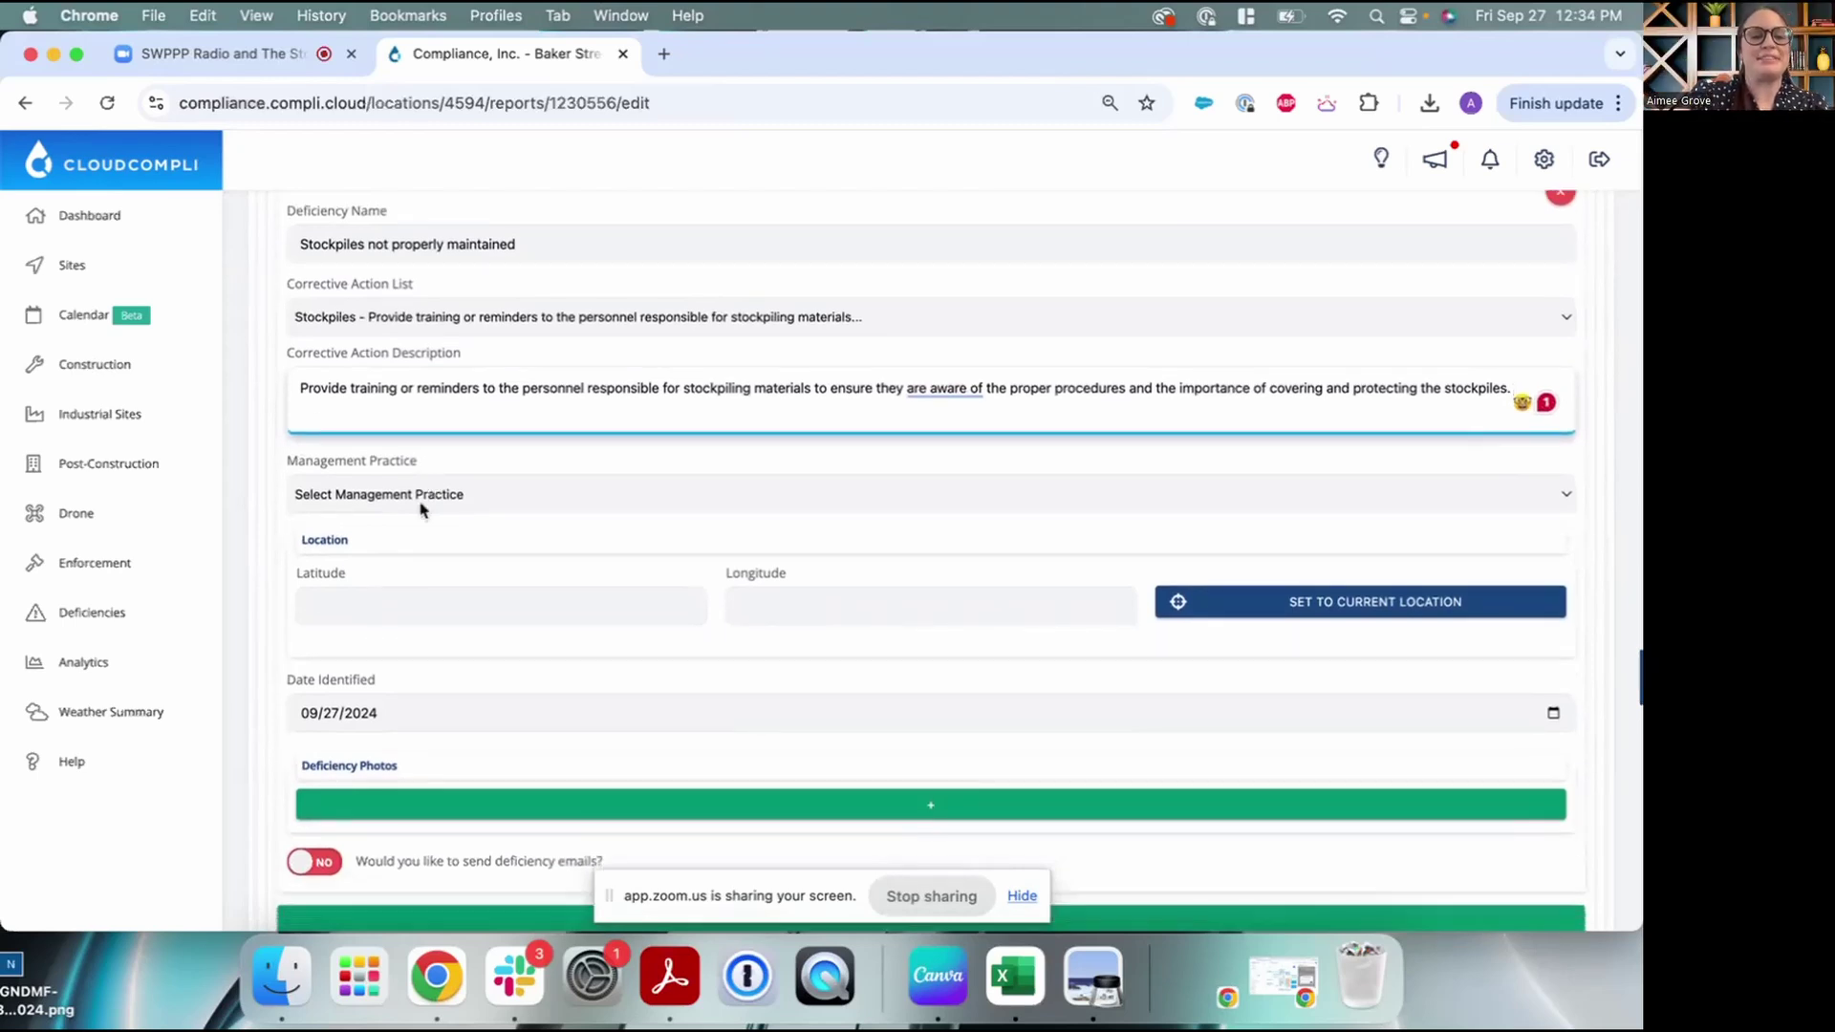
{"action": "scroll", "coordinate": [426, 506], "scroll_direction": "down", "scroll_amount": 4}
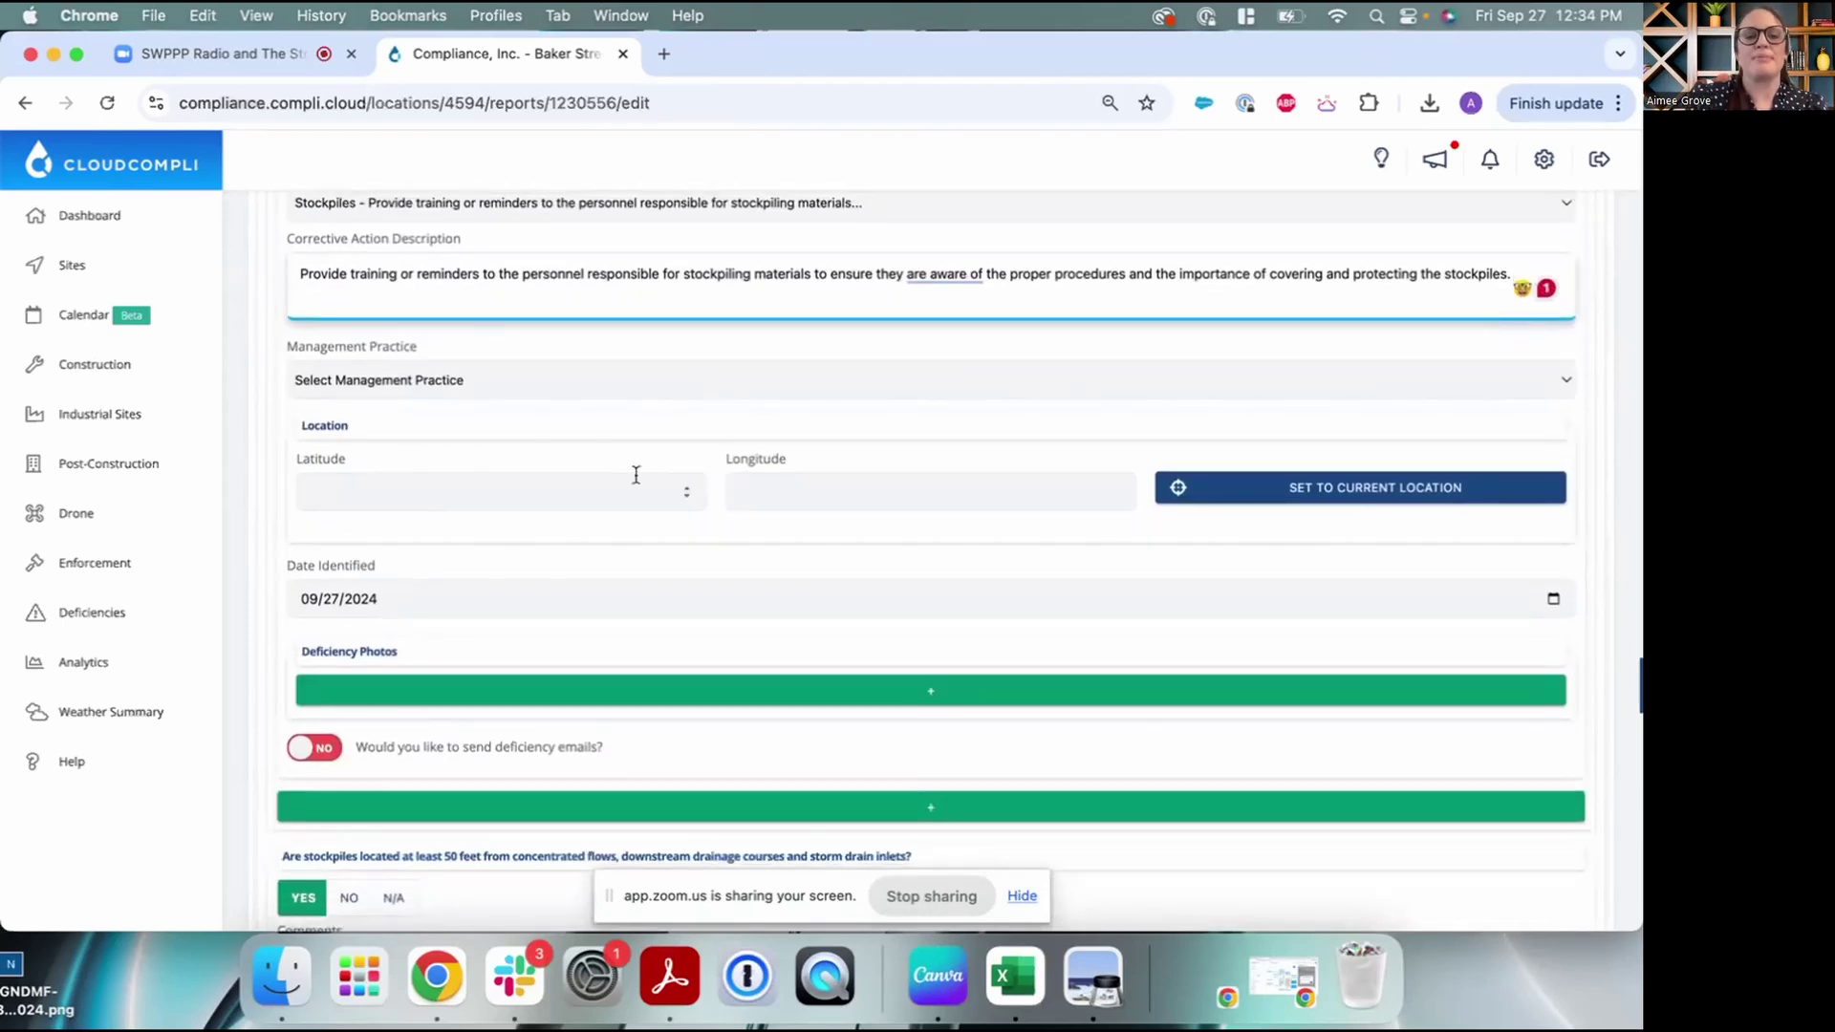
{"action": "scroll", "coordinate": [635, 471], "scroll_direction": "down", "scroll_amount": 2}
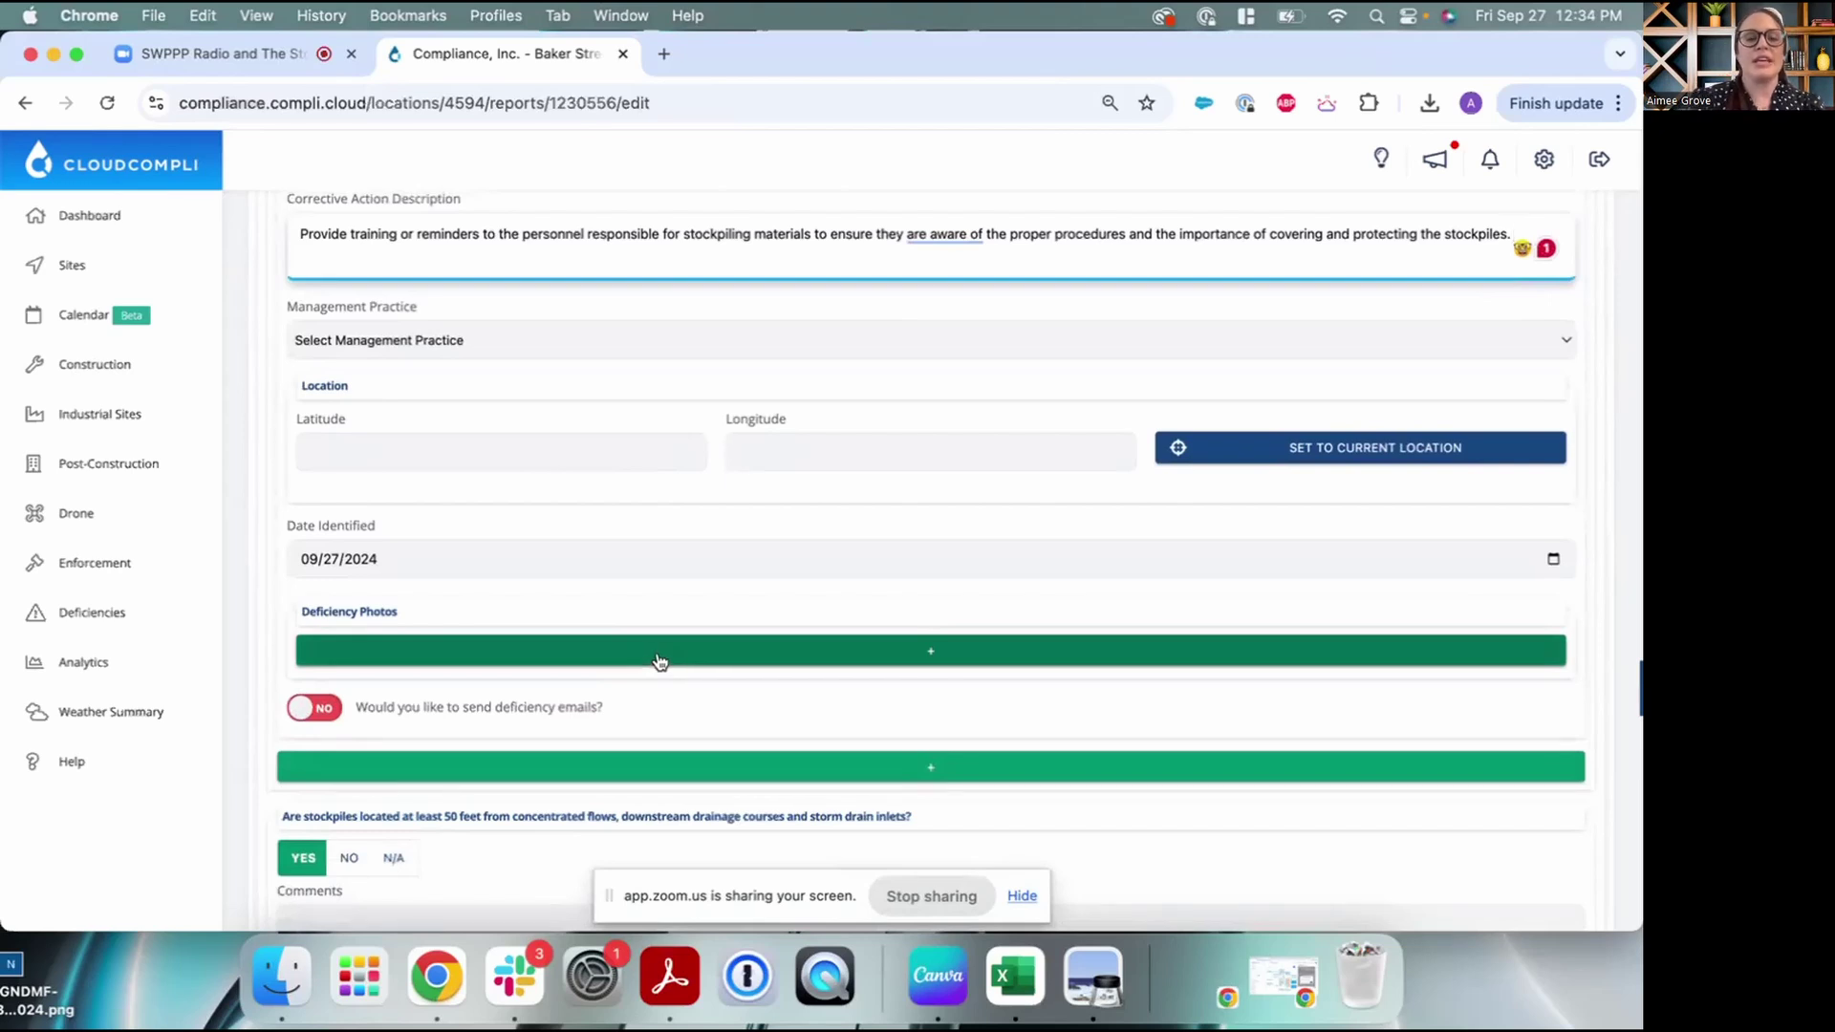
{"action": "left_click", "coordinate": [1373, 449]}
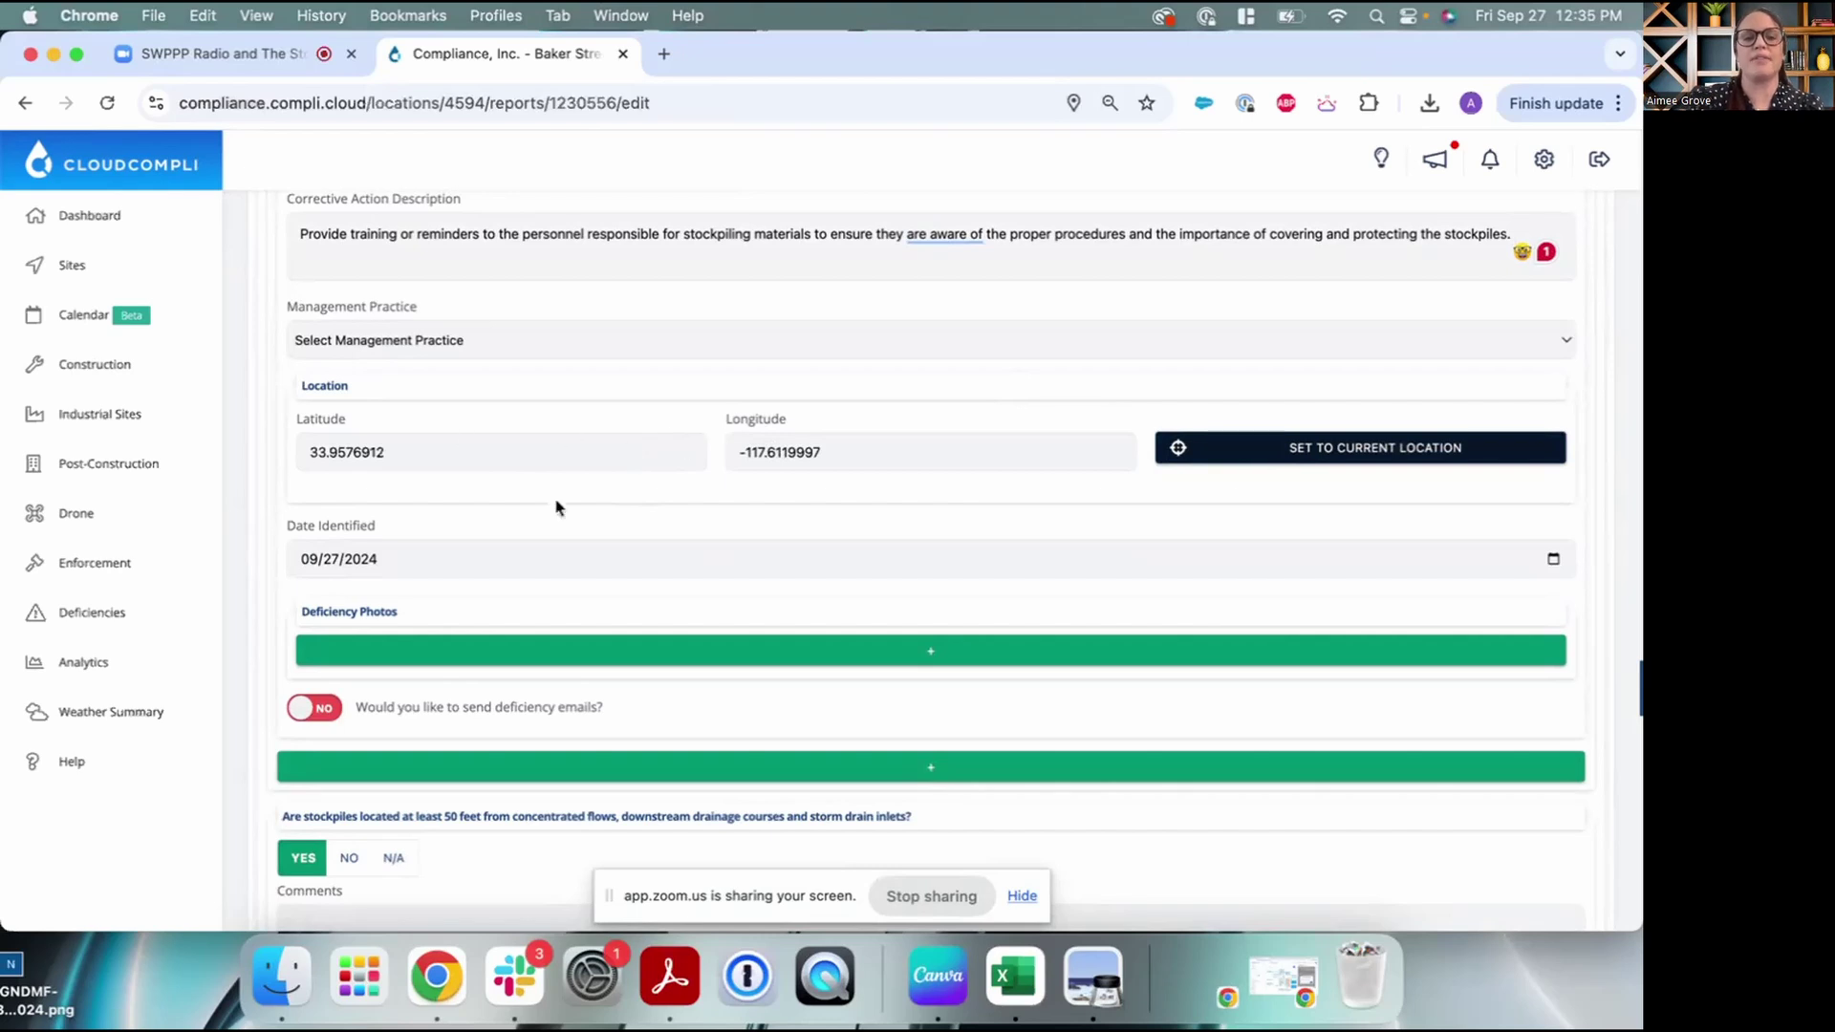
{"action": "scroll", "coordinate": [606, 558], "scroll_direction": "down", "scroll_amount": 1}
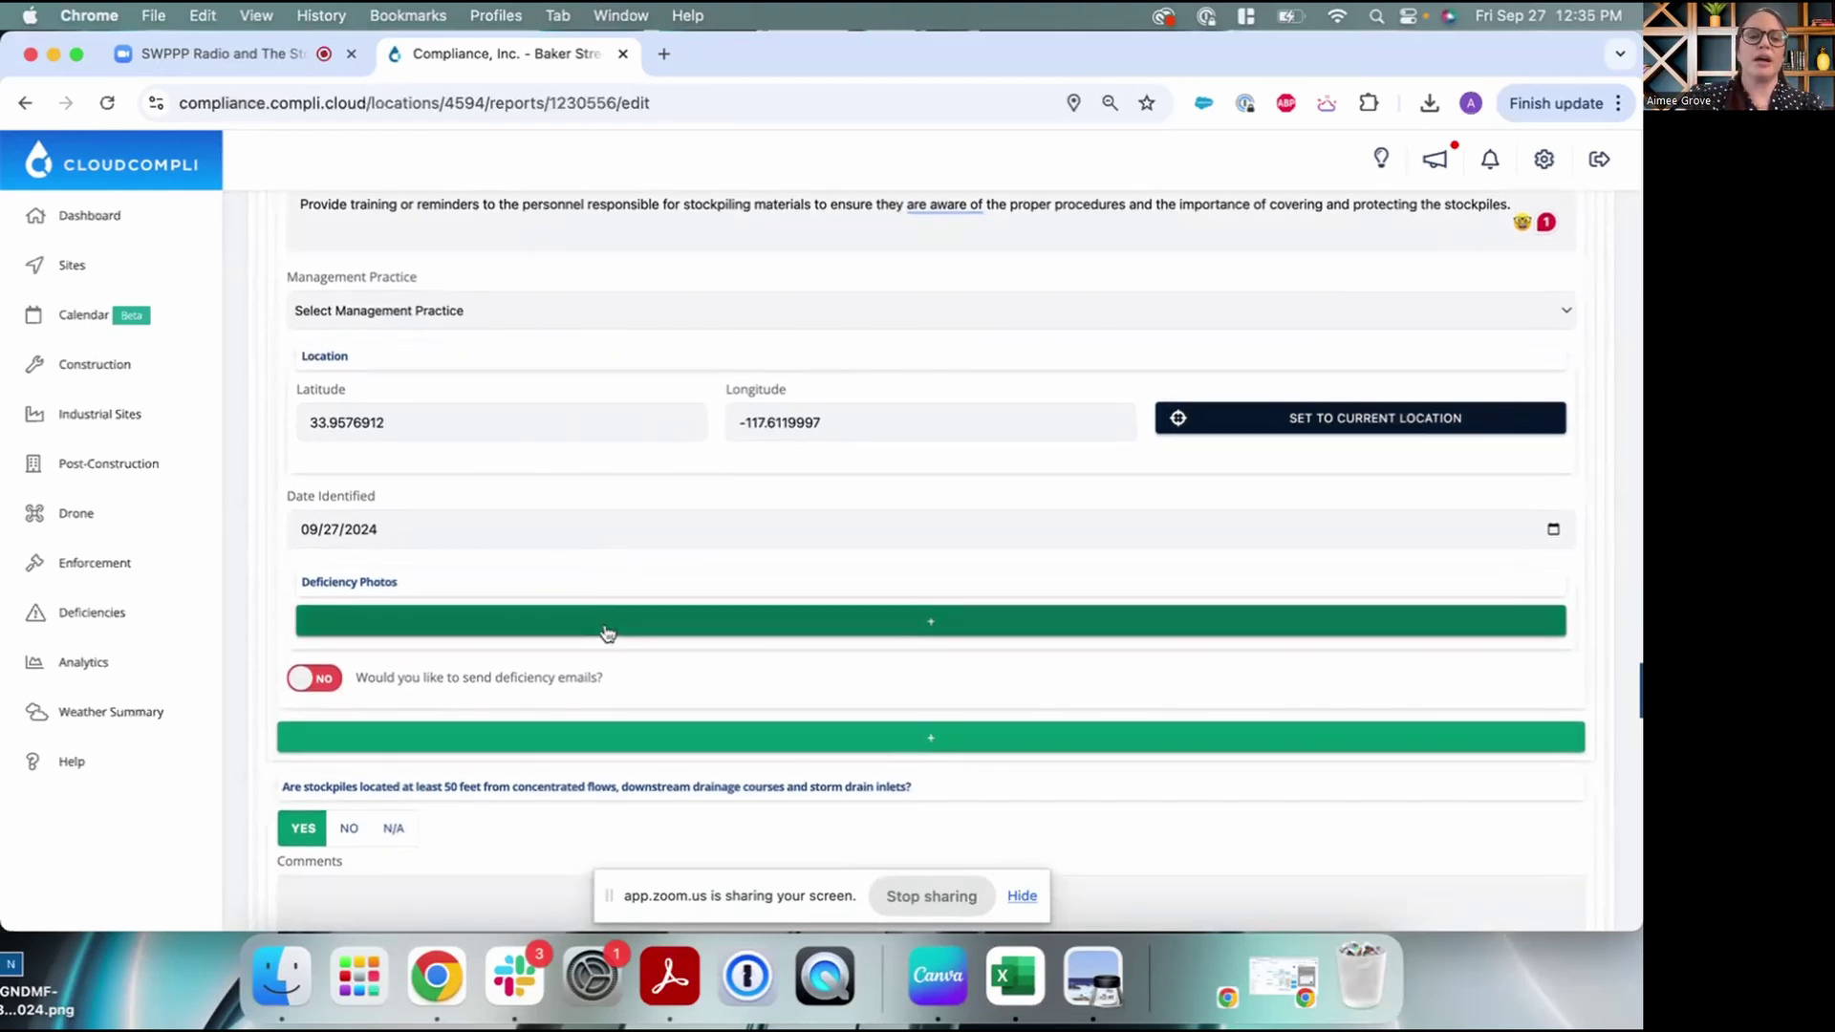
Add a deficiency photo using 'Stockpiles-dust pollution' from the deficiency photos folder
{"action": "left_click", "coordinate": [608, 631]}
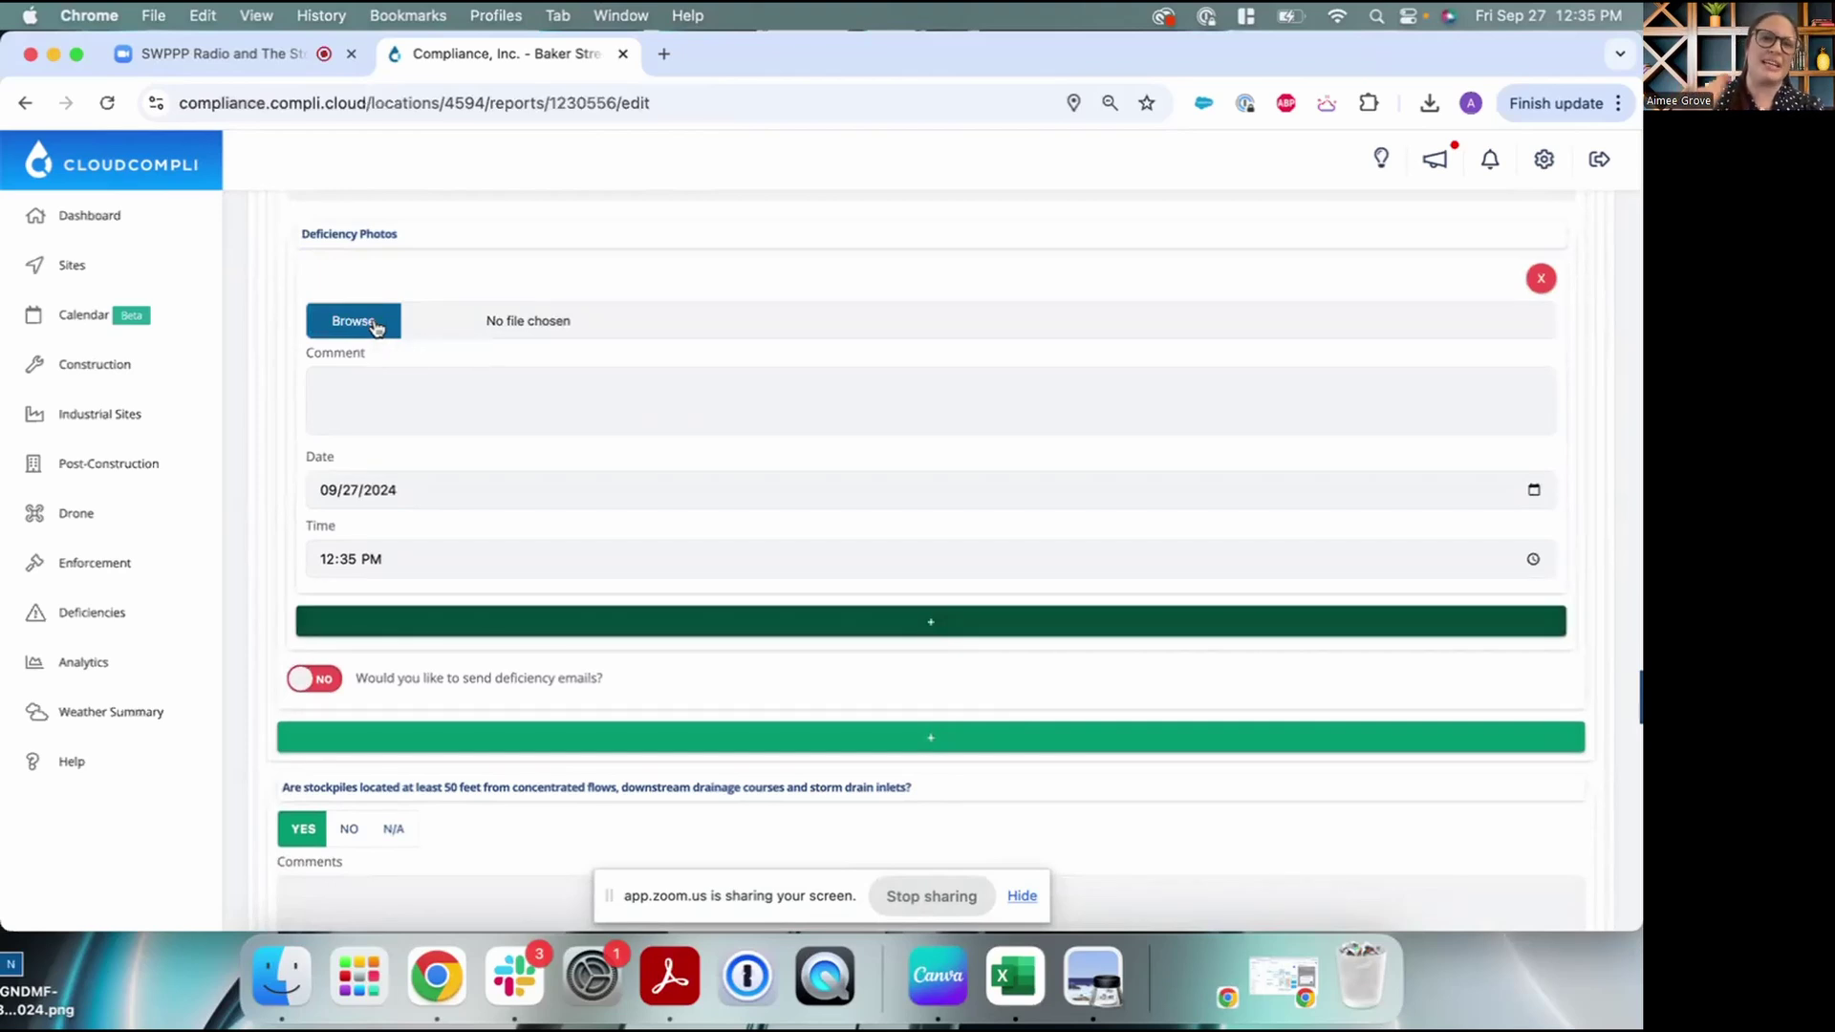
{"action": "left_click", "coordinate": [375, 325]}
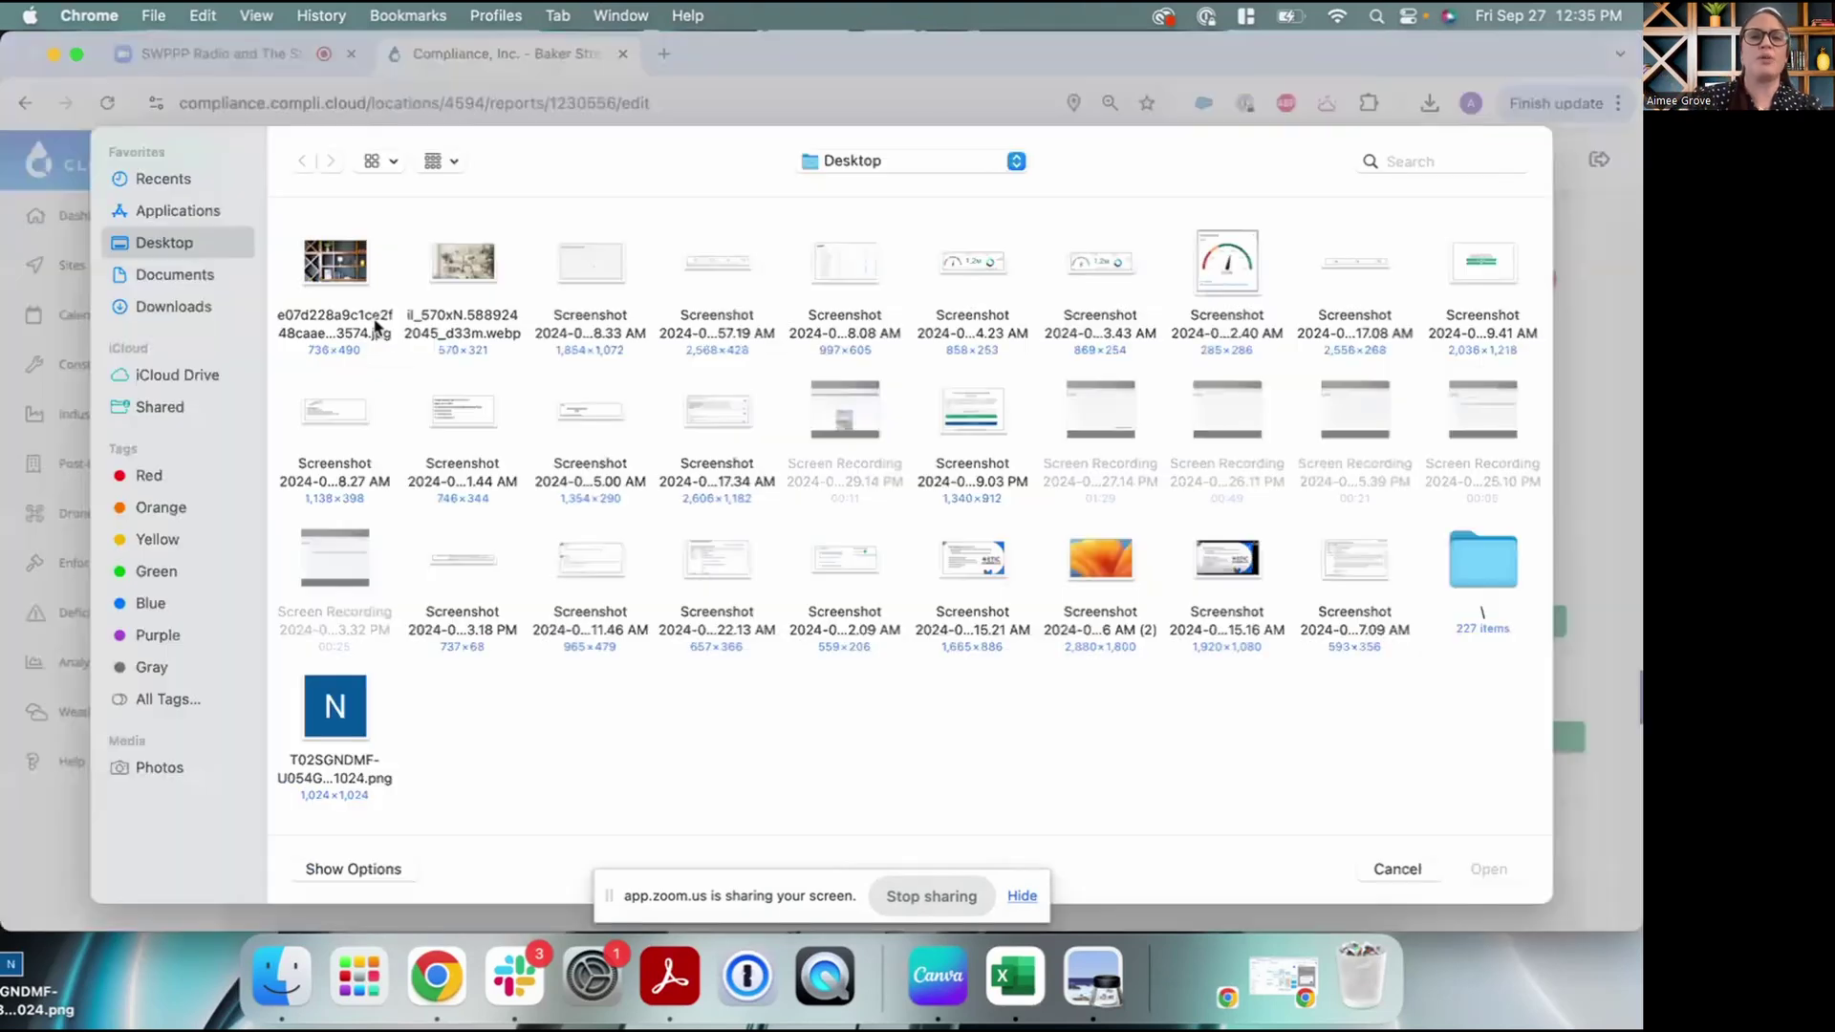
{"action": "left_click", "coordinate": [935, 162]}
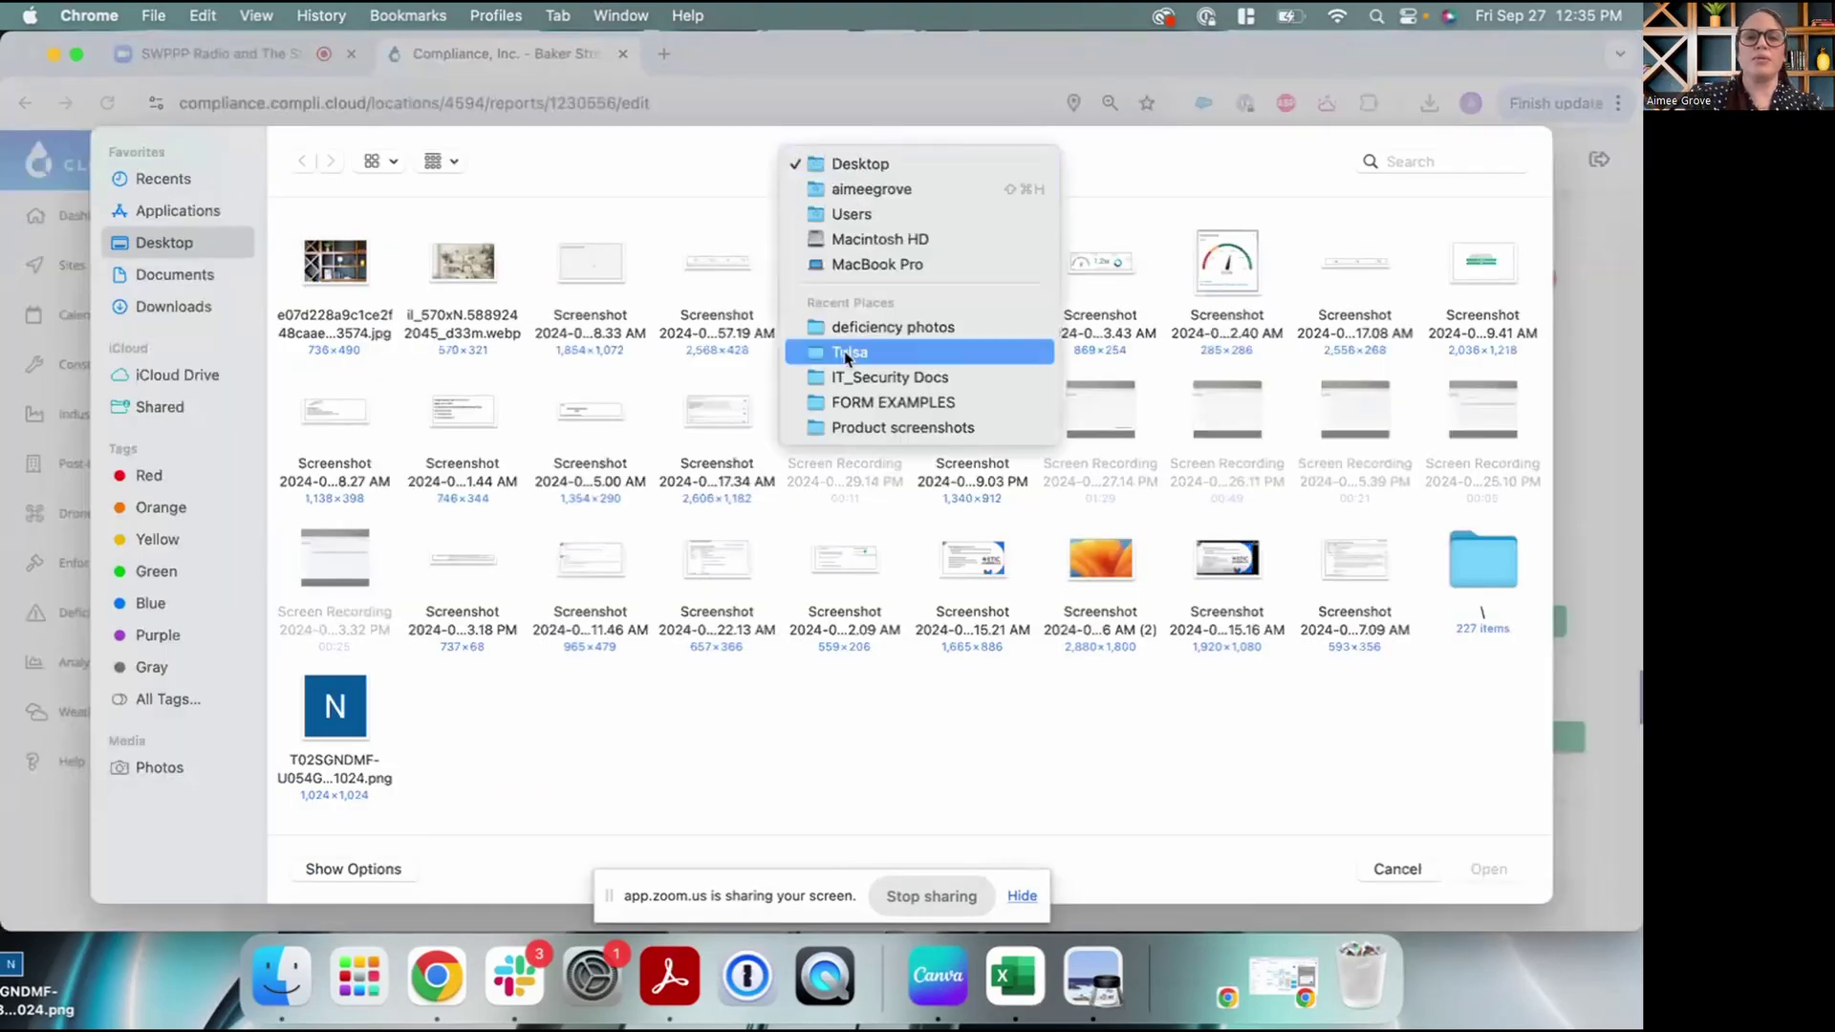
{"action": "left_click", "coordinate": [832, 320]}
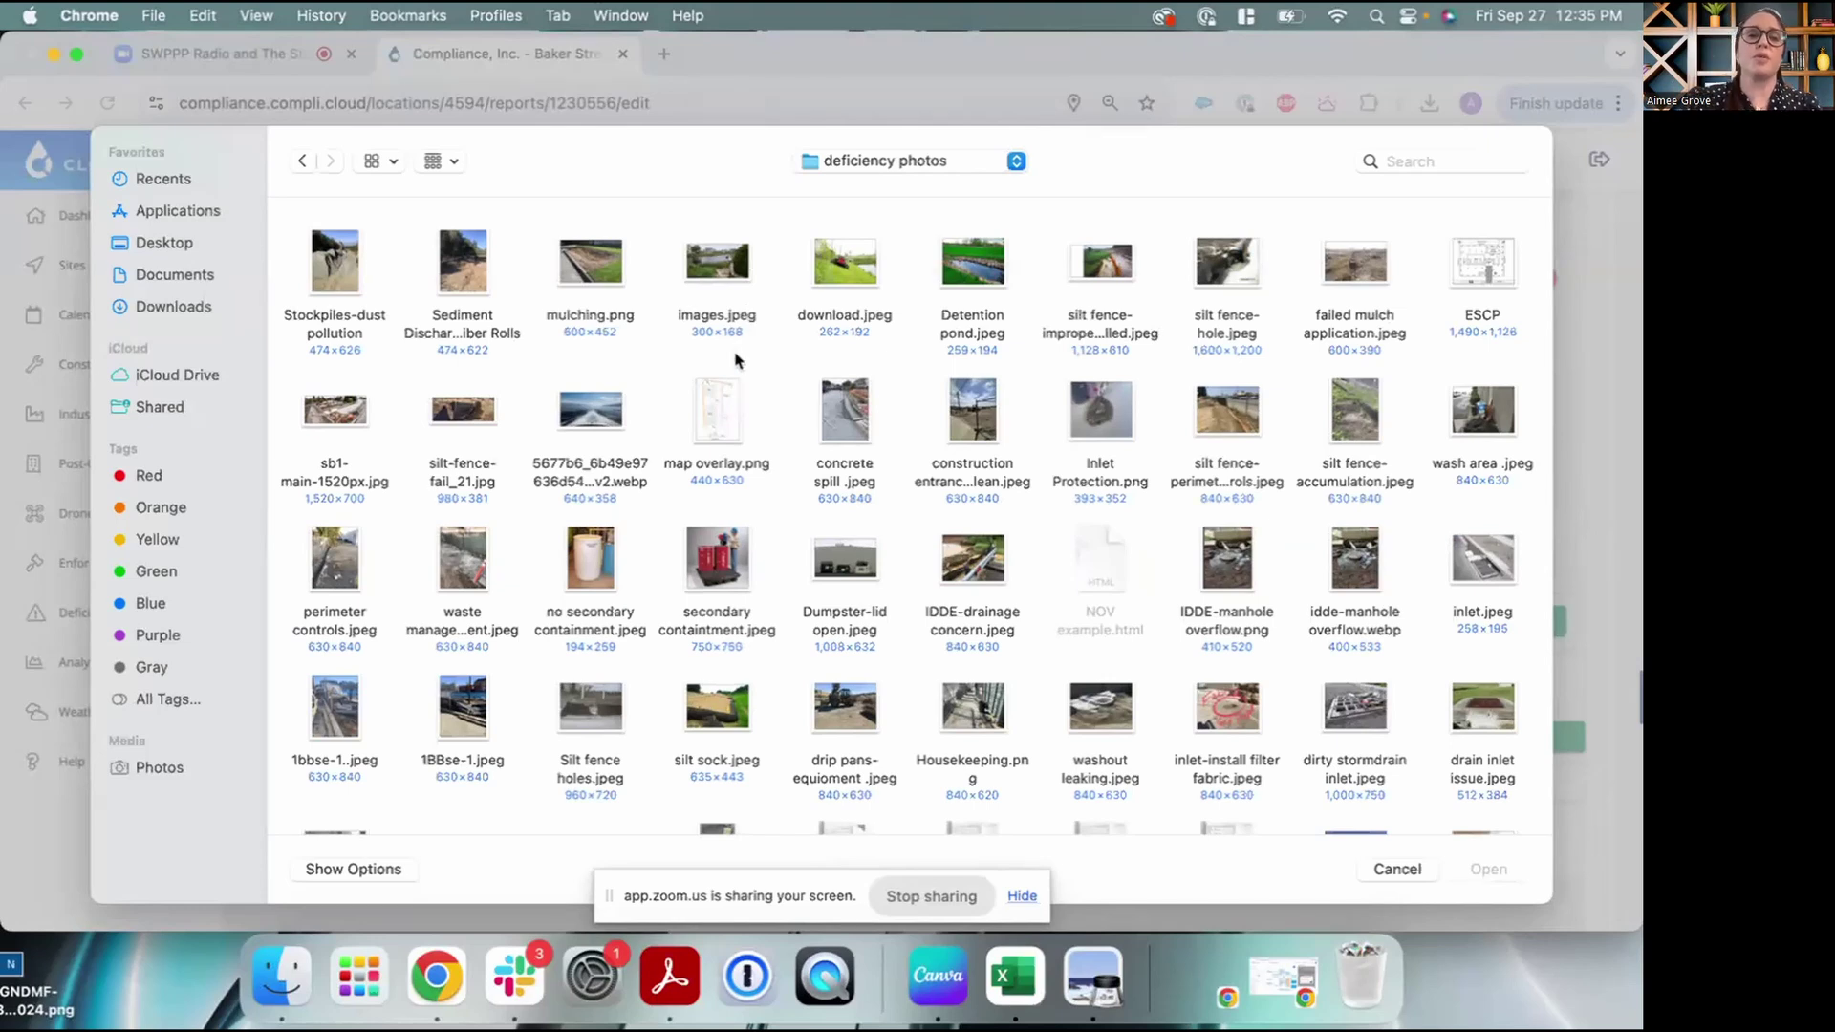
{"action": "left_click", "coordinate": [337, 261]}
{"action": "left_click", "coordinate": [1507, 872]}
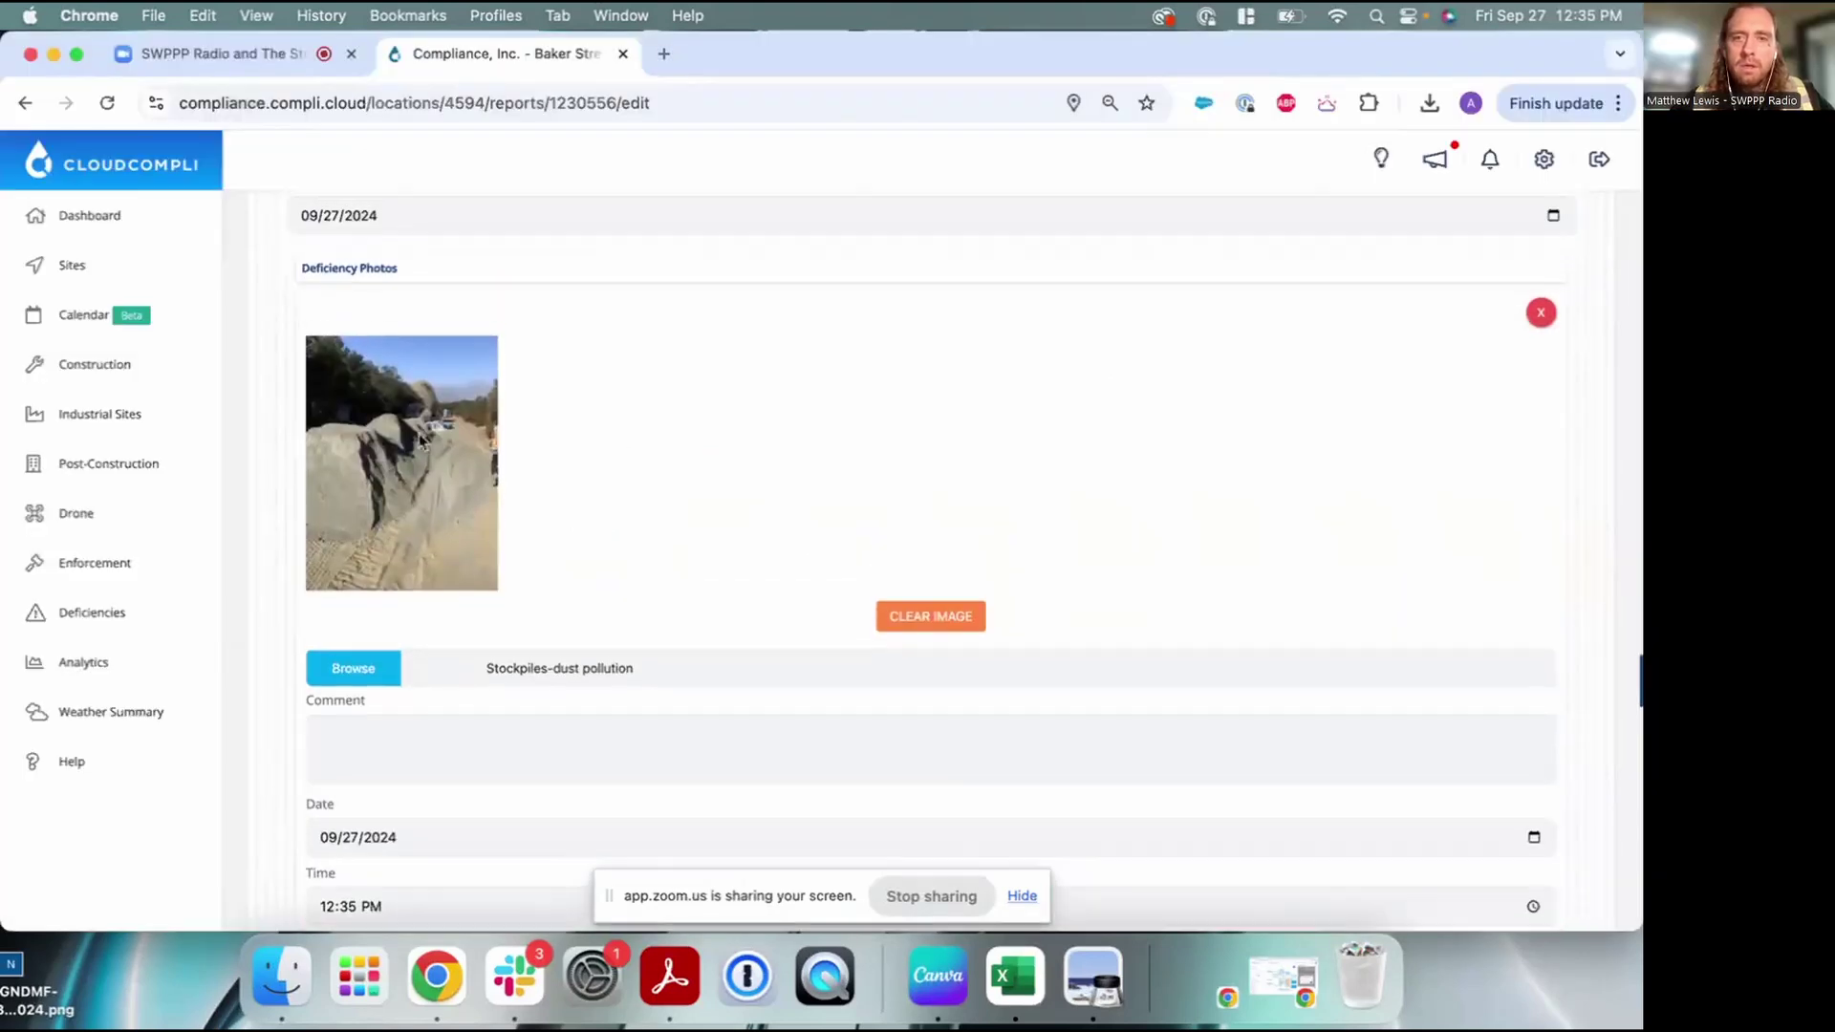
After the photo uploads, switch 'Would you like to send deficiency emails?' to YES
{"action": "scroll", "coordinate": [563, 465], "scroll_direction": "down", "scroll_amount": 1}
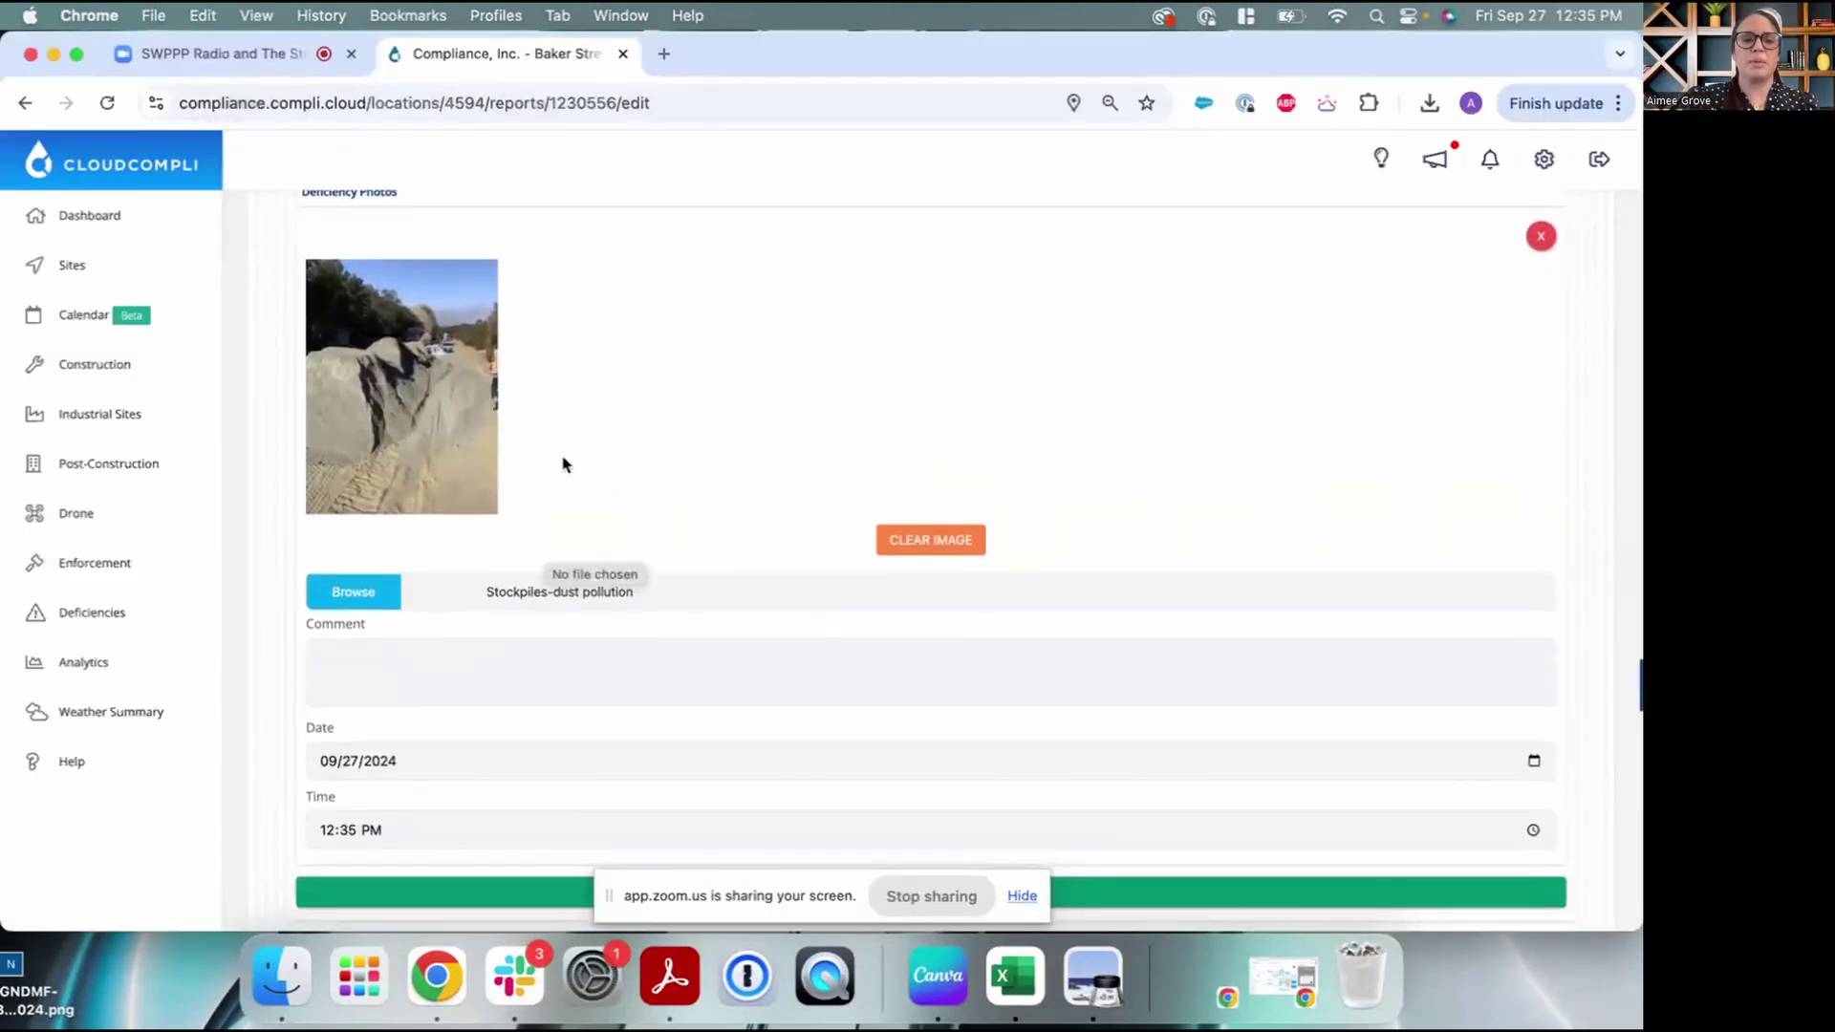
{"action": "scroll", "coordinate": [563, 465], "scroll_direction": "down", "scroll_amount": 1}
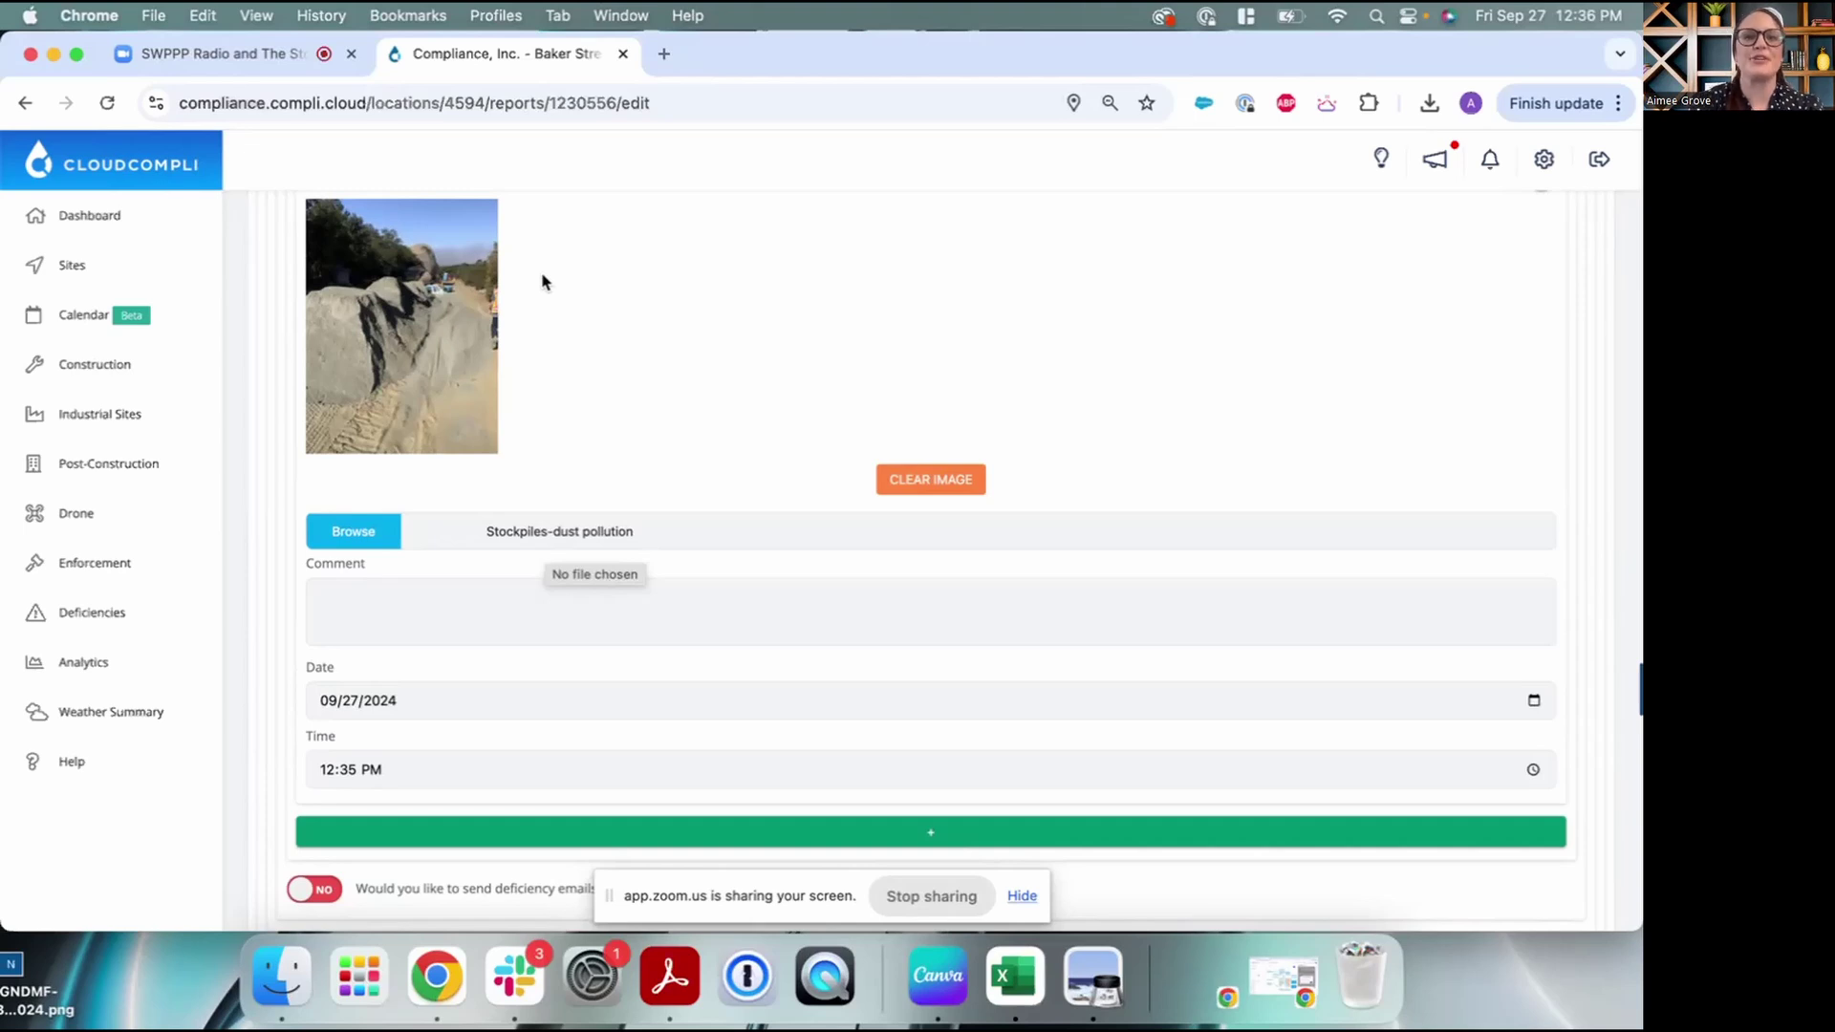
{"action": "scroll", "coordinate": [542, 281], "scroll_direction": "down", "scroll_amount": 2}
{"action": "scroll", "coordinate": [542, 281], "scroll_direction": "up", "scroll_amount": 1}
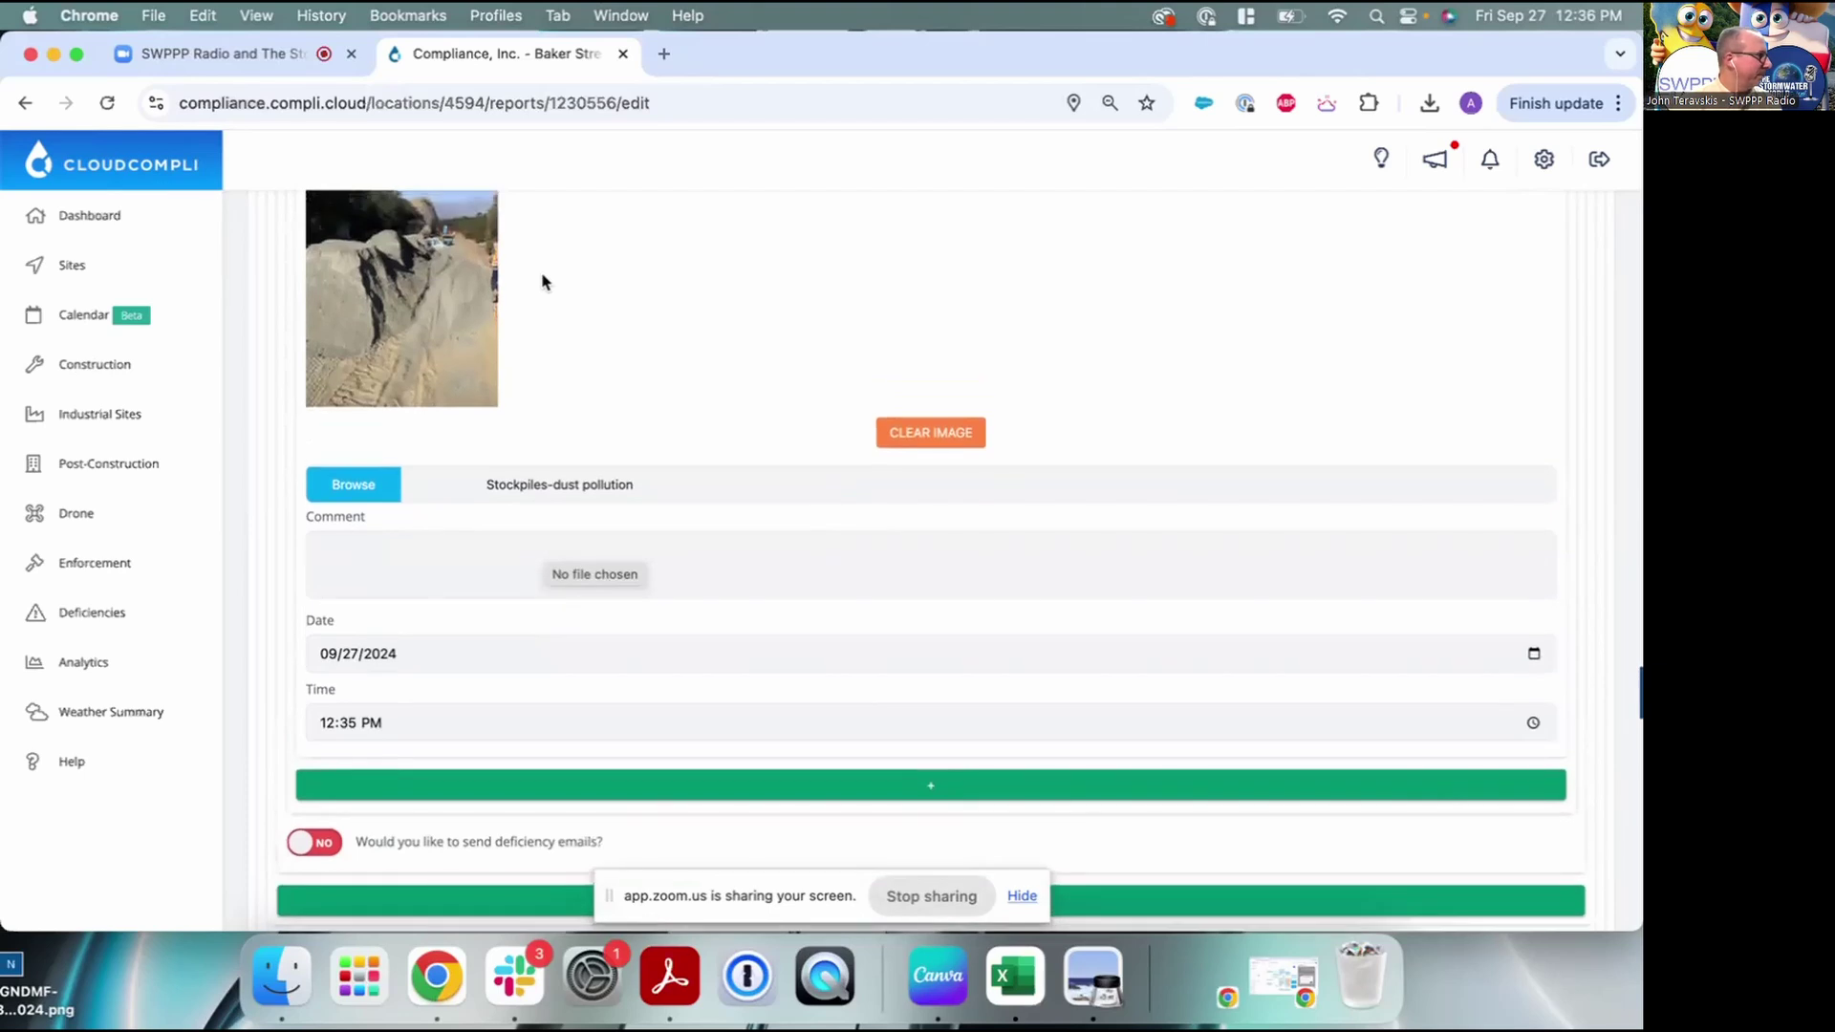
{"action": "scroll", "coordinate": [542, 281], "scroll_direction": "down", "scroll_amount": 1}
{"action": "scroll", "coordinate": [542, 281], "scroll_direction": "down", "scroll_amount": 1}
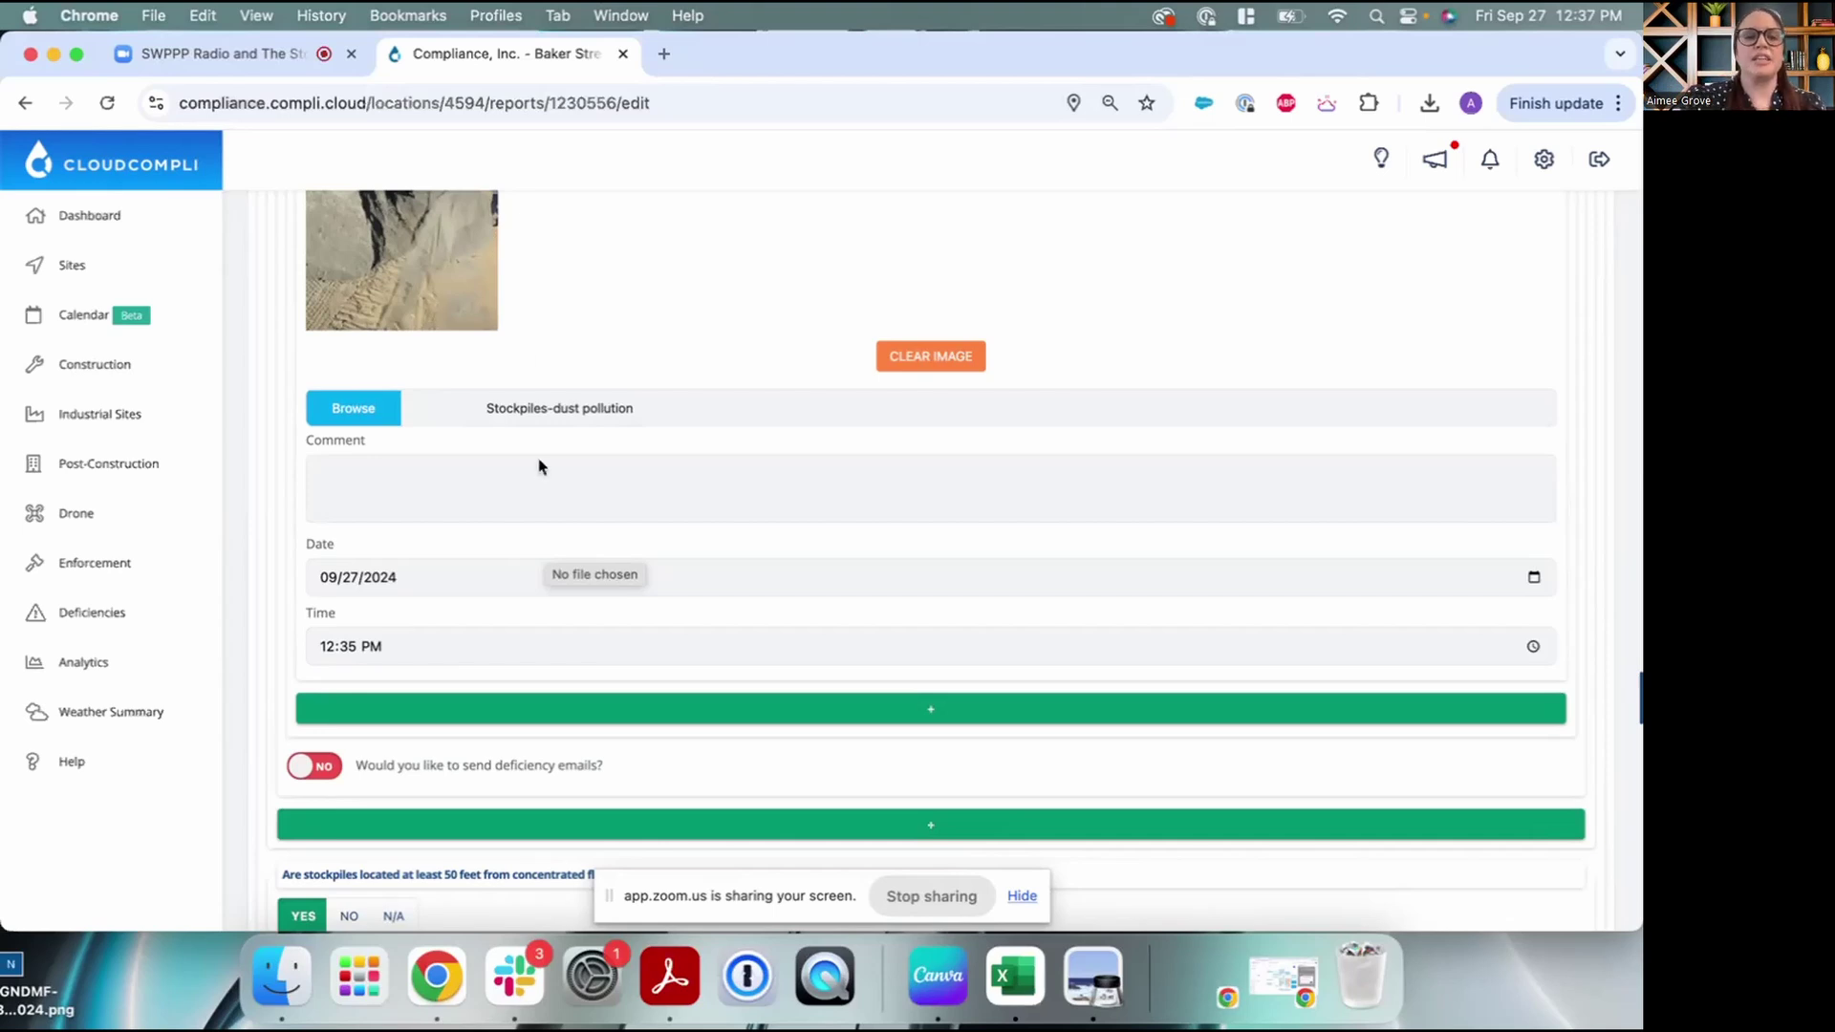
{"action": "scroll", "coordinate": [574, 568], "scroll_direction": "down", "scroll_amount": 1}
{"action": "scroll", "coordinate": [575, 568], "scroll_direction": "down", "scroll_amount": 1}
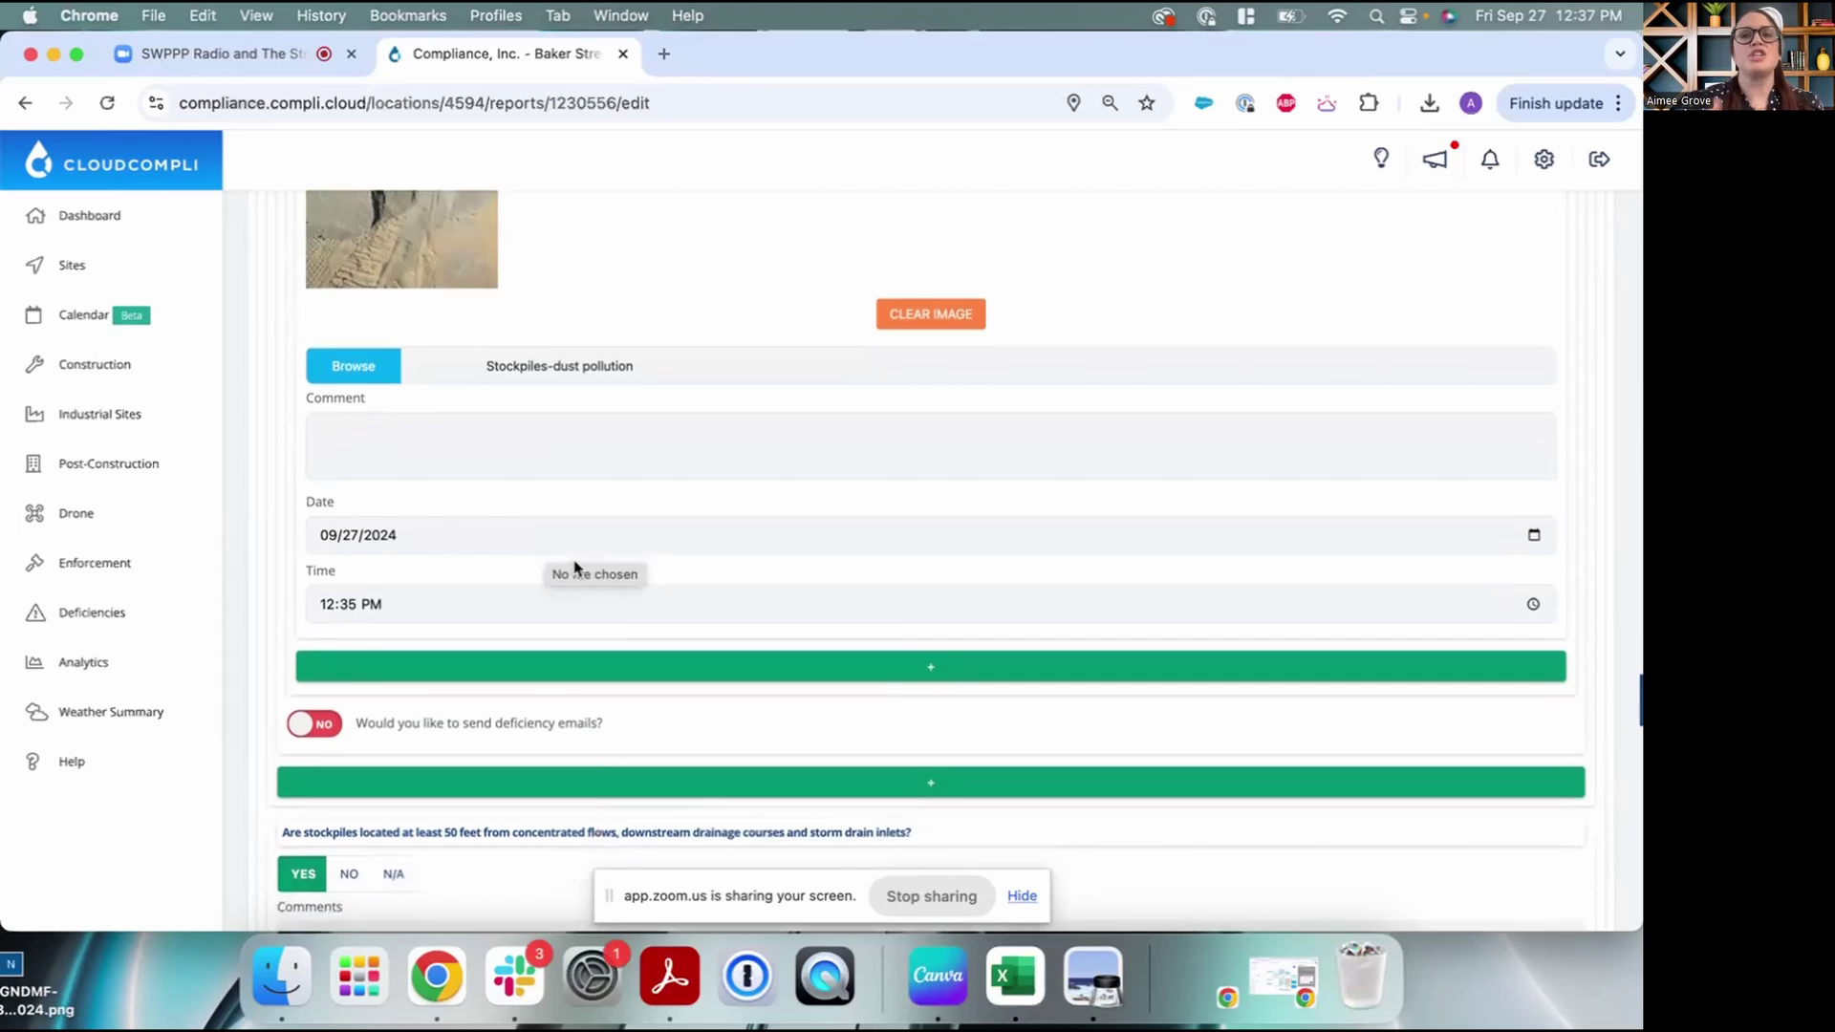
{"action": "scroll", "coordinate": [564, 612], "scroll_direction": "down", "scroll_amount": 3}
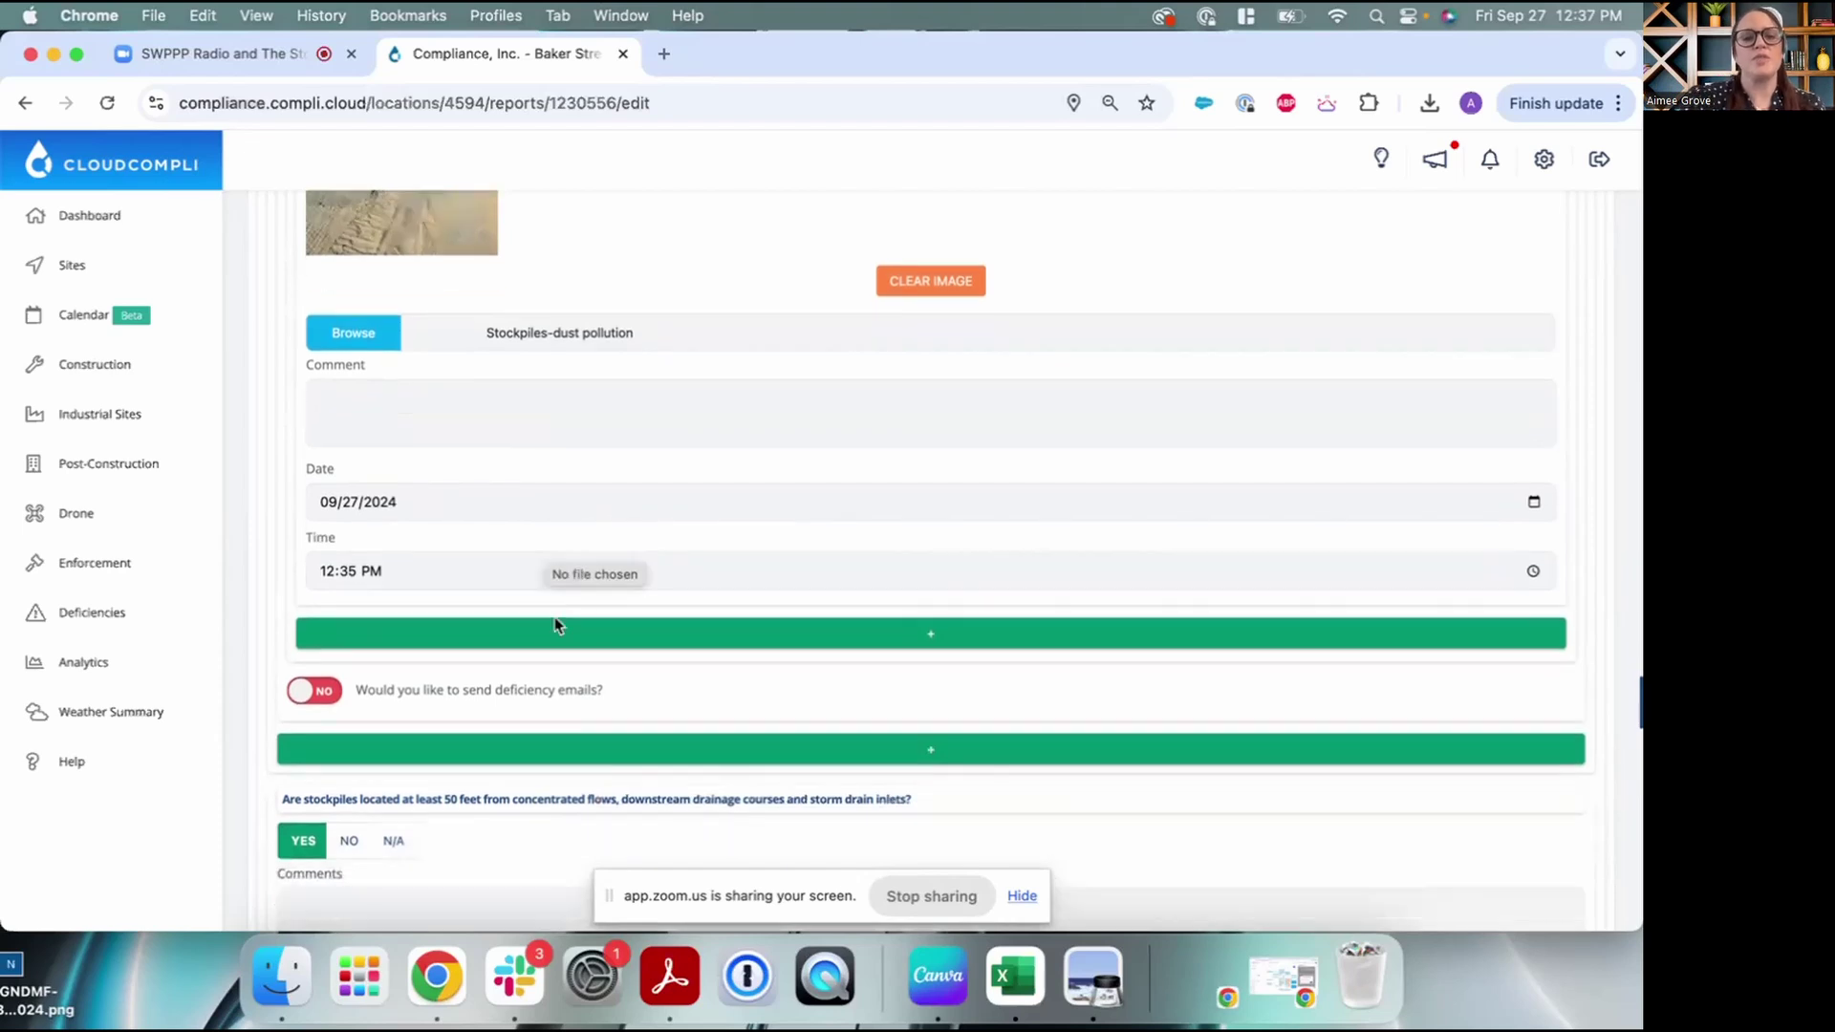
{"action": "left_click", "coordinate": [312, 639]}
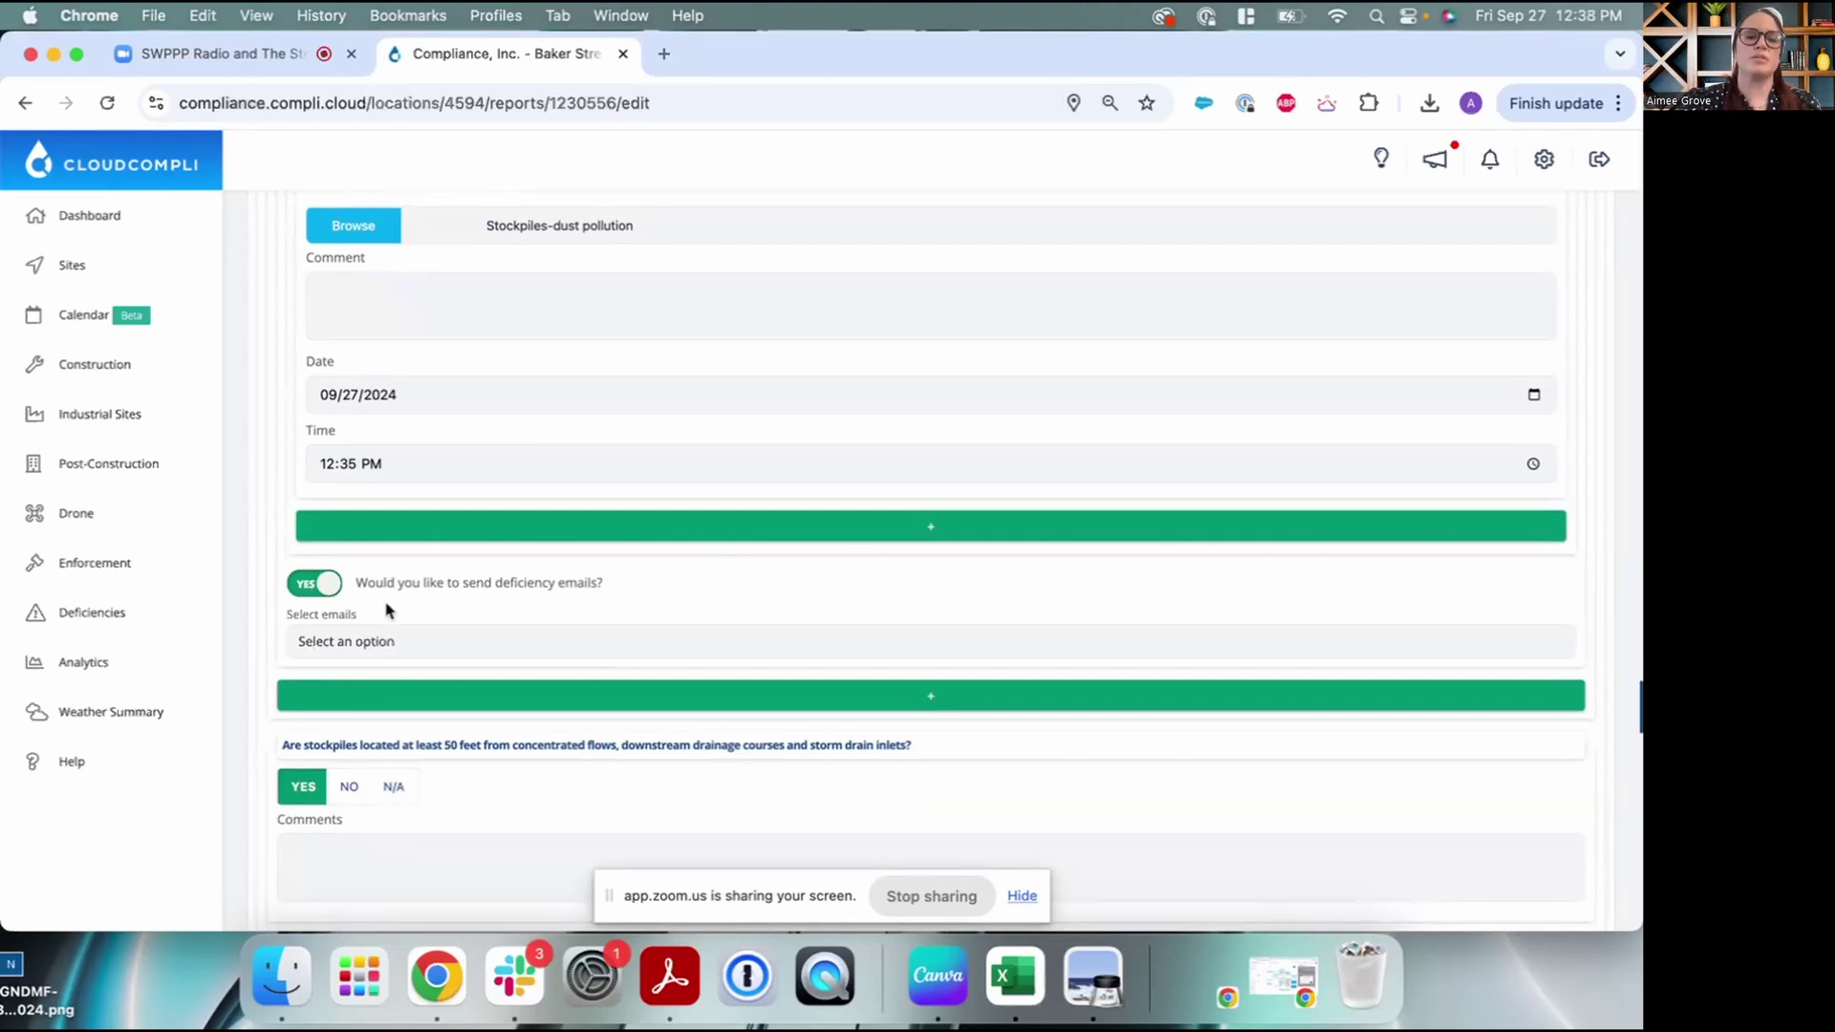
Search the Select emails list for the inspector's email address and add it as the stockpile deficiency's recipient
{"action": "left_click", "coordinate": [469, 641]}
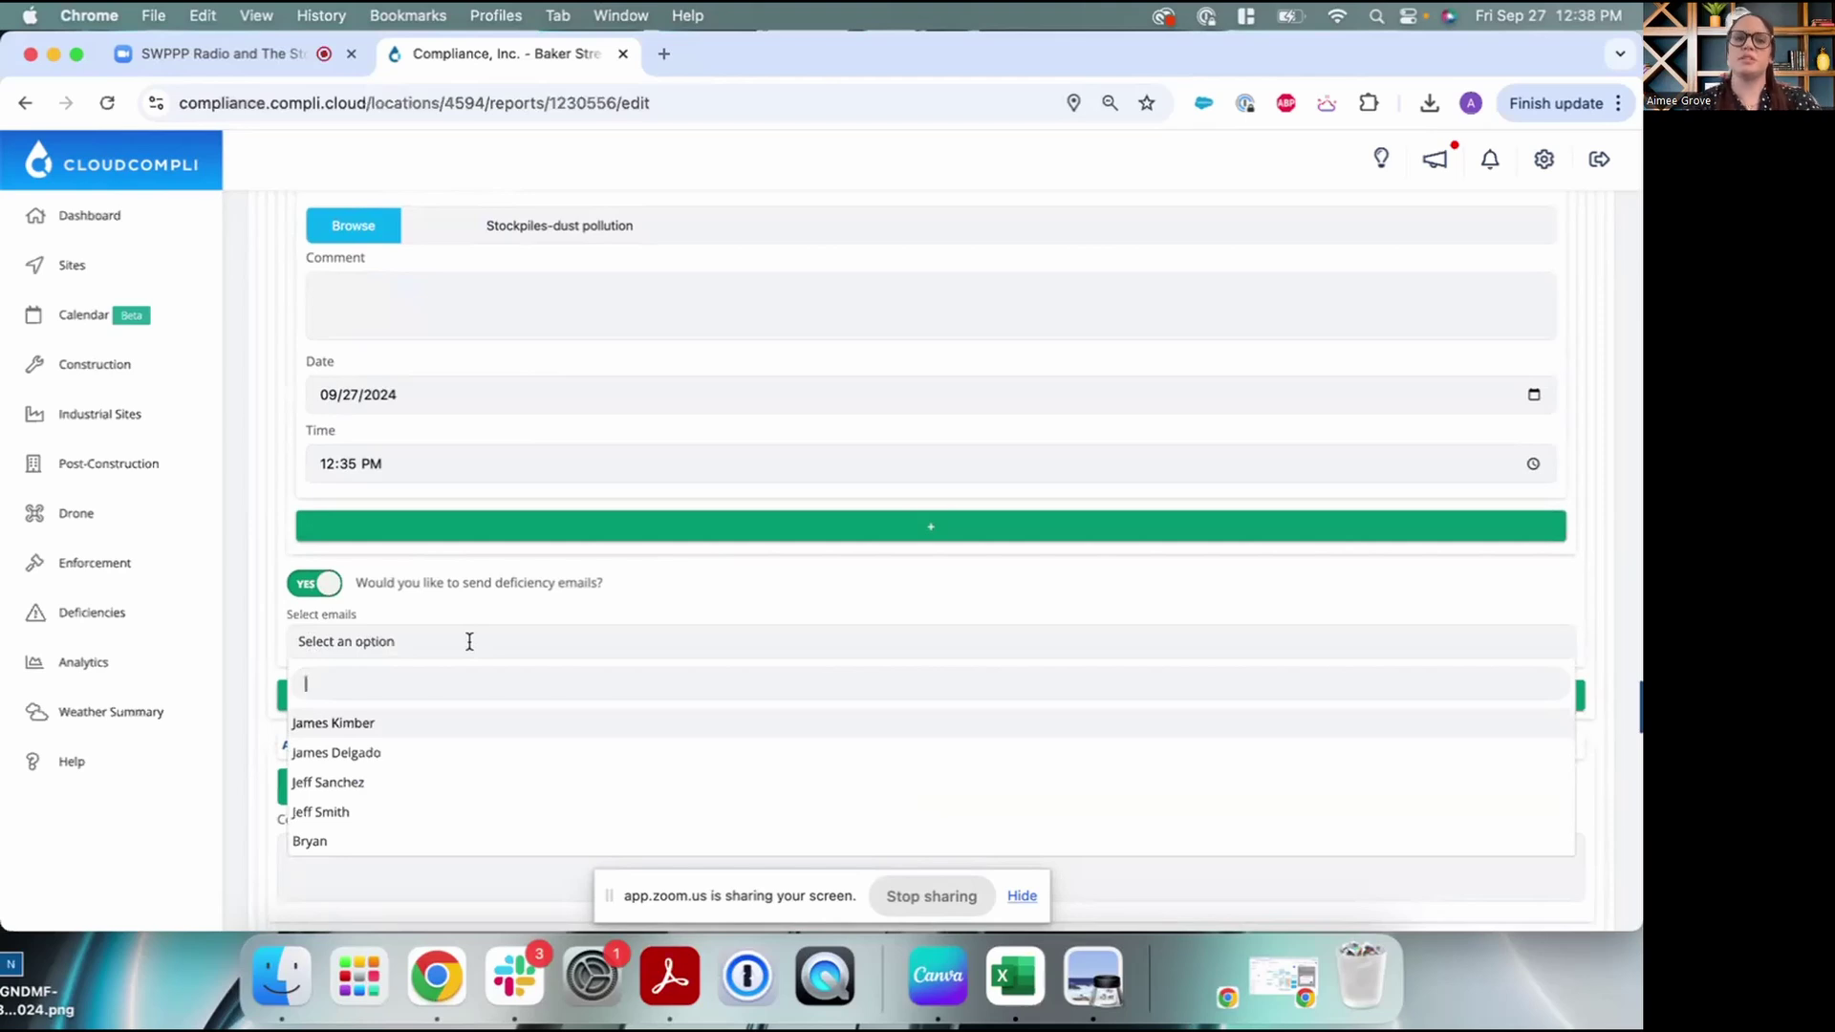
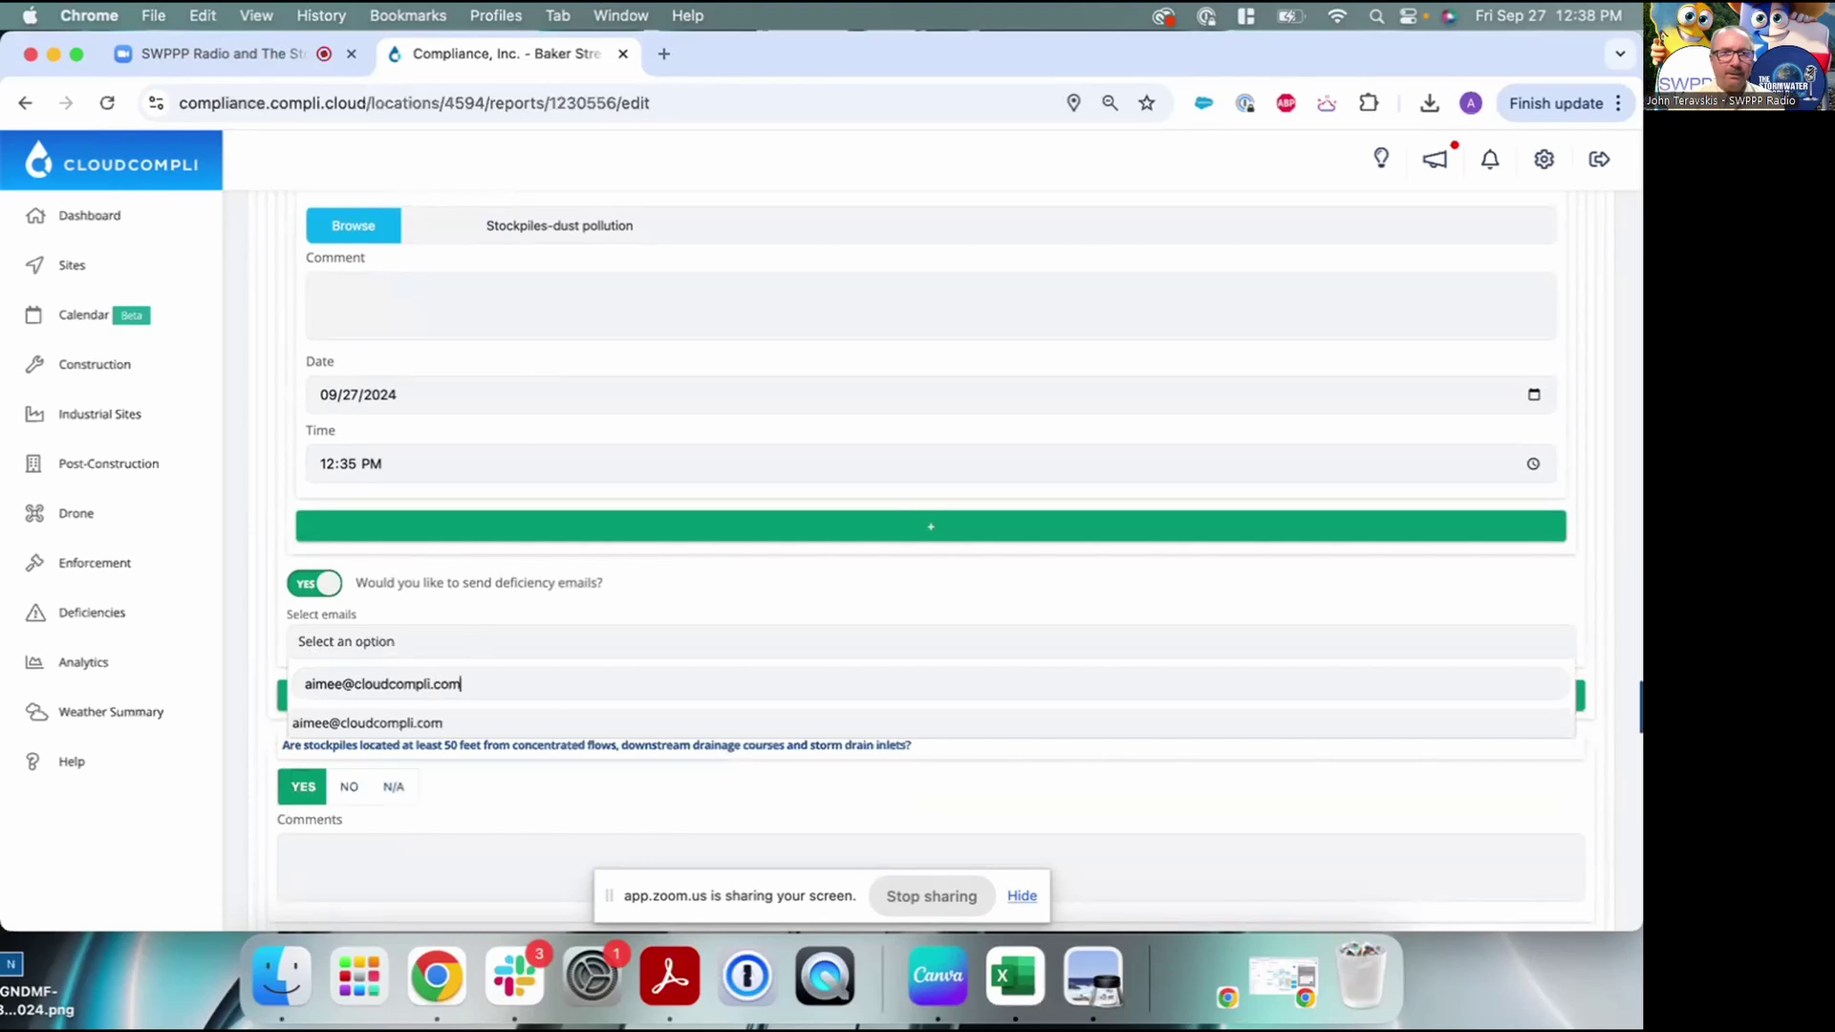
{"action": "left_click", "coordinate": [525, 592]}
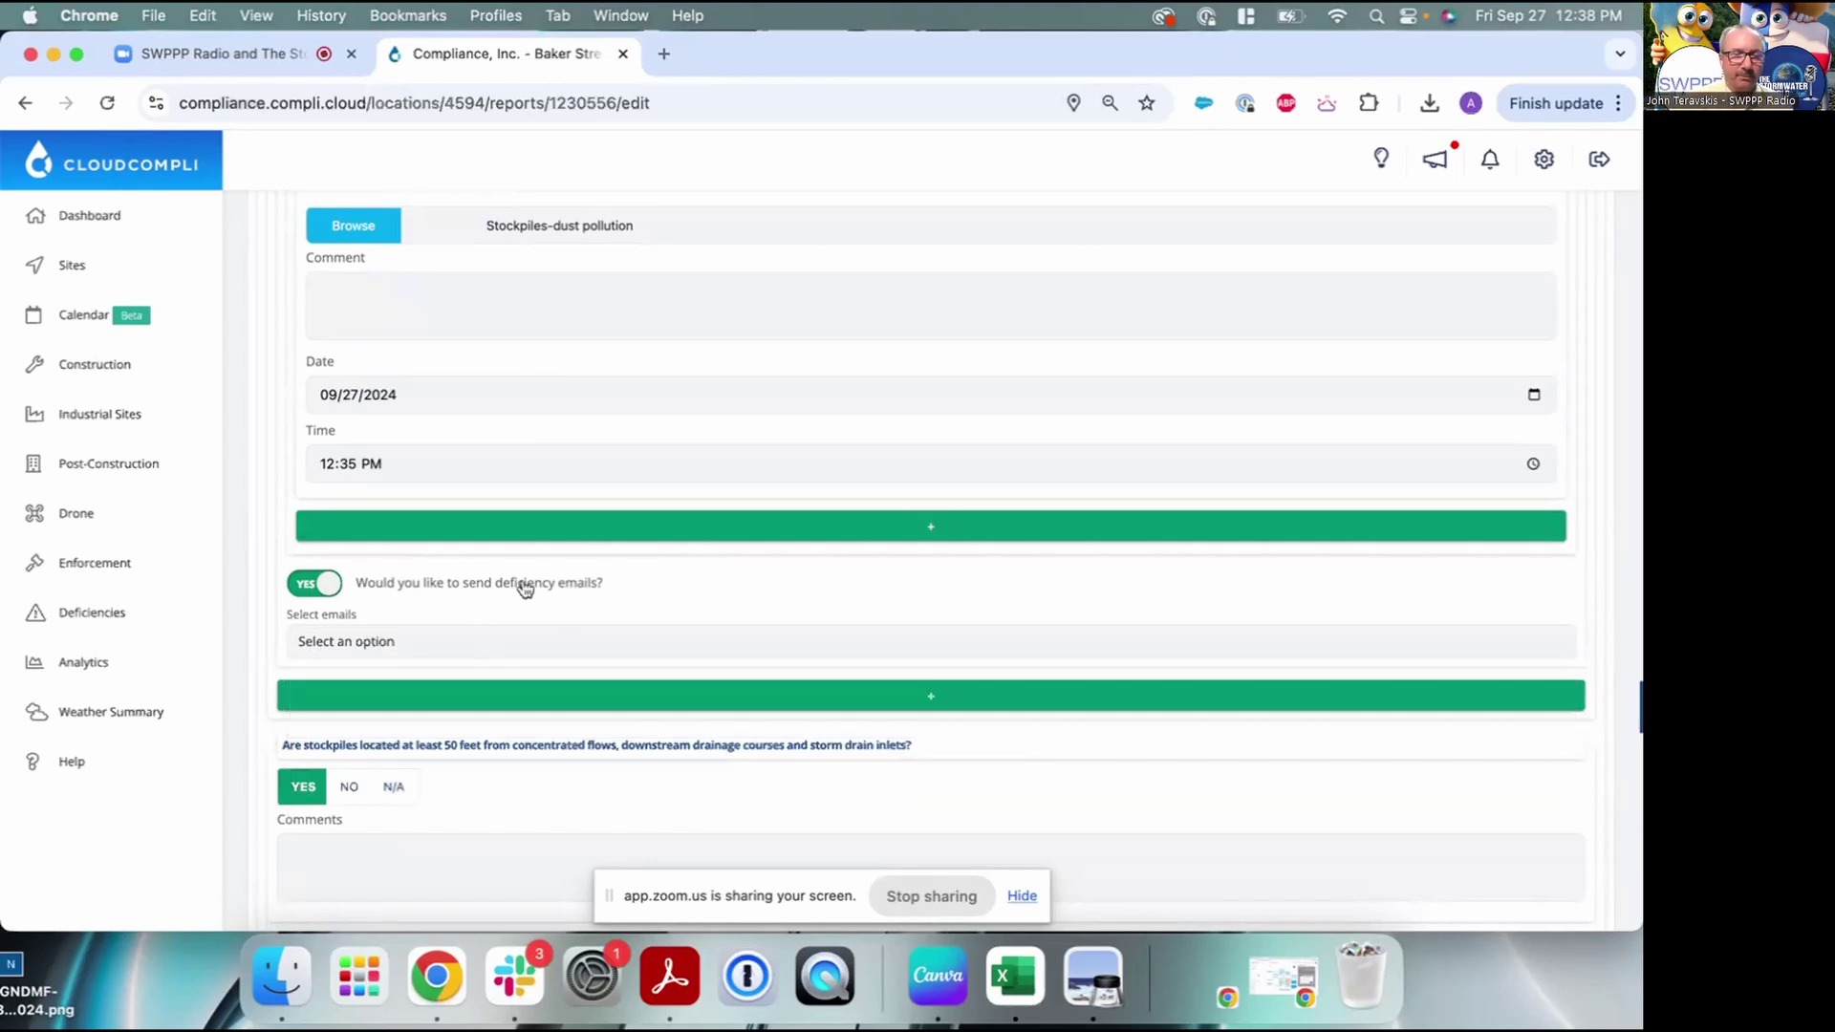
{"action": "left_click", "coordinate": [469, 645]}
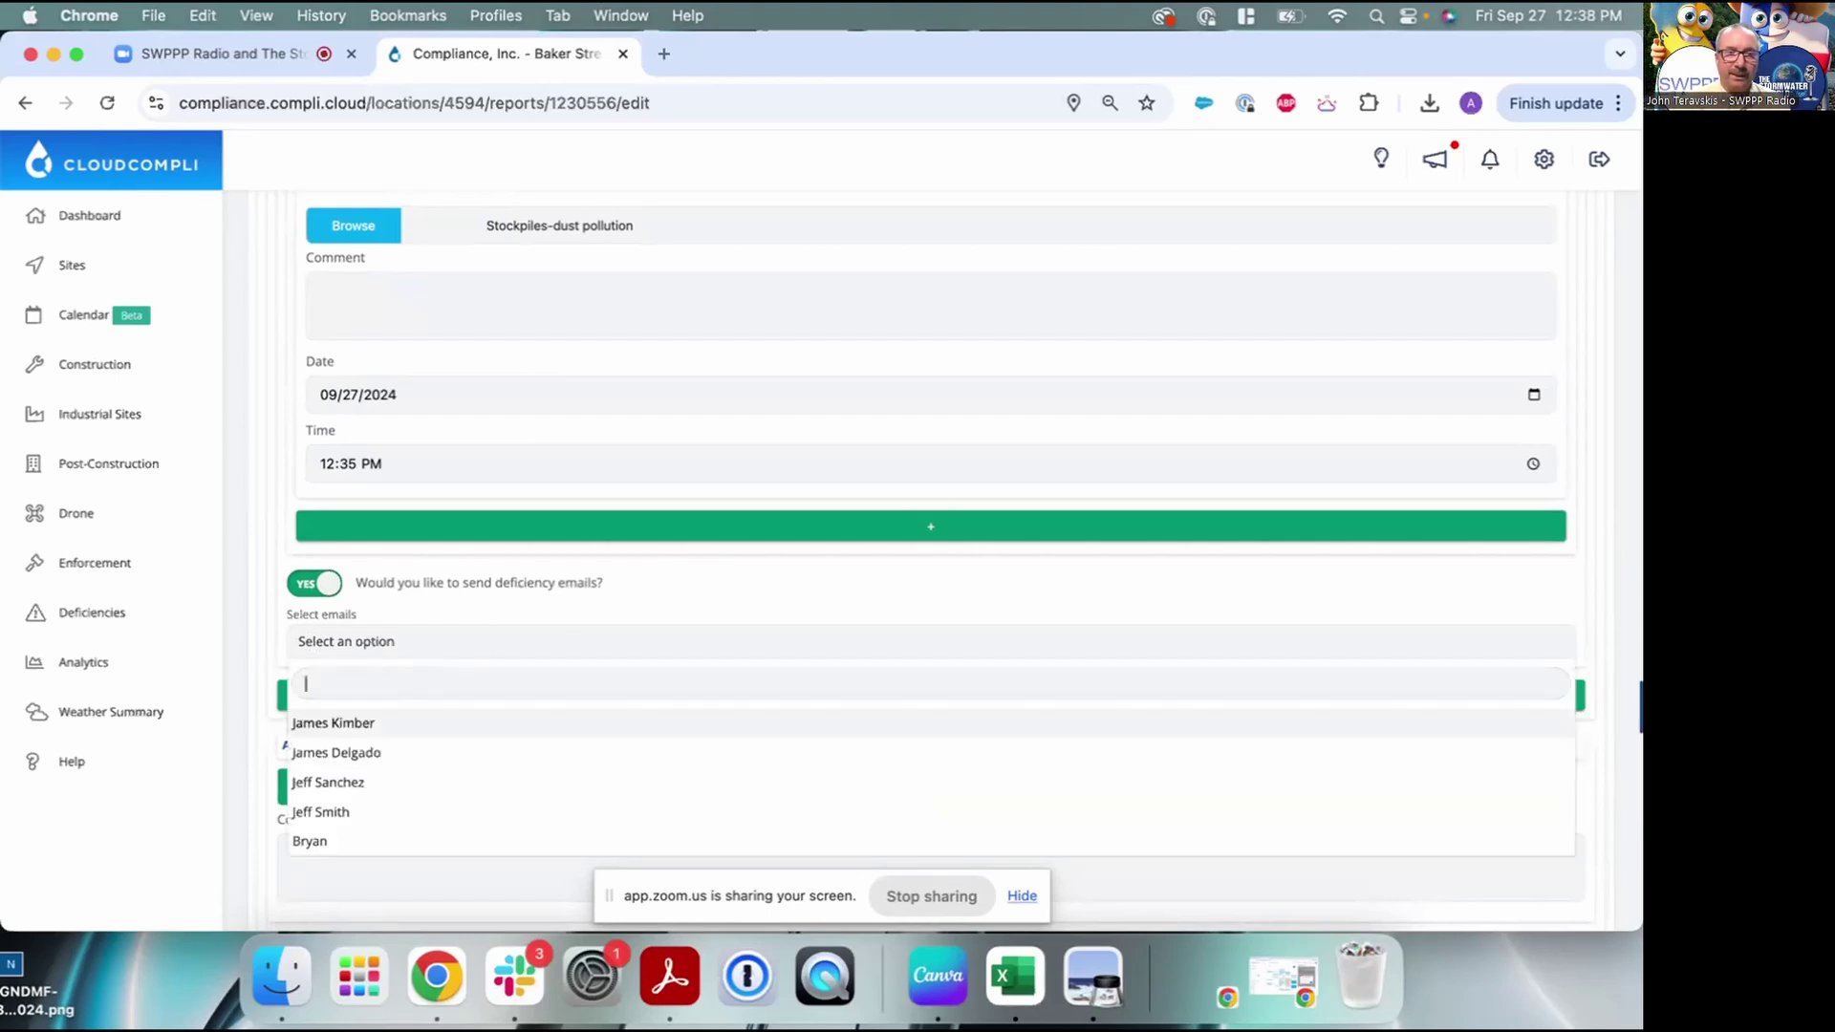
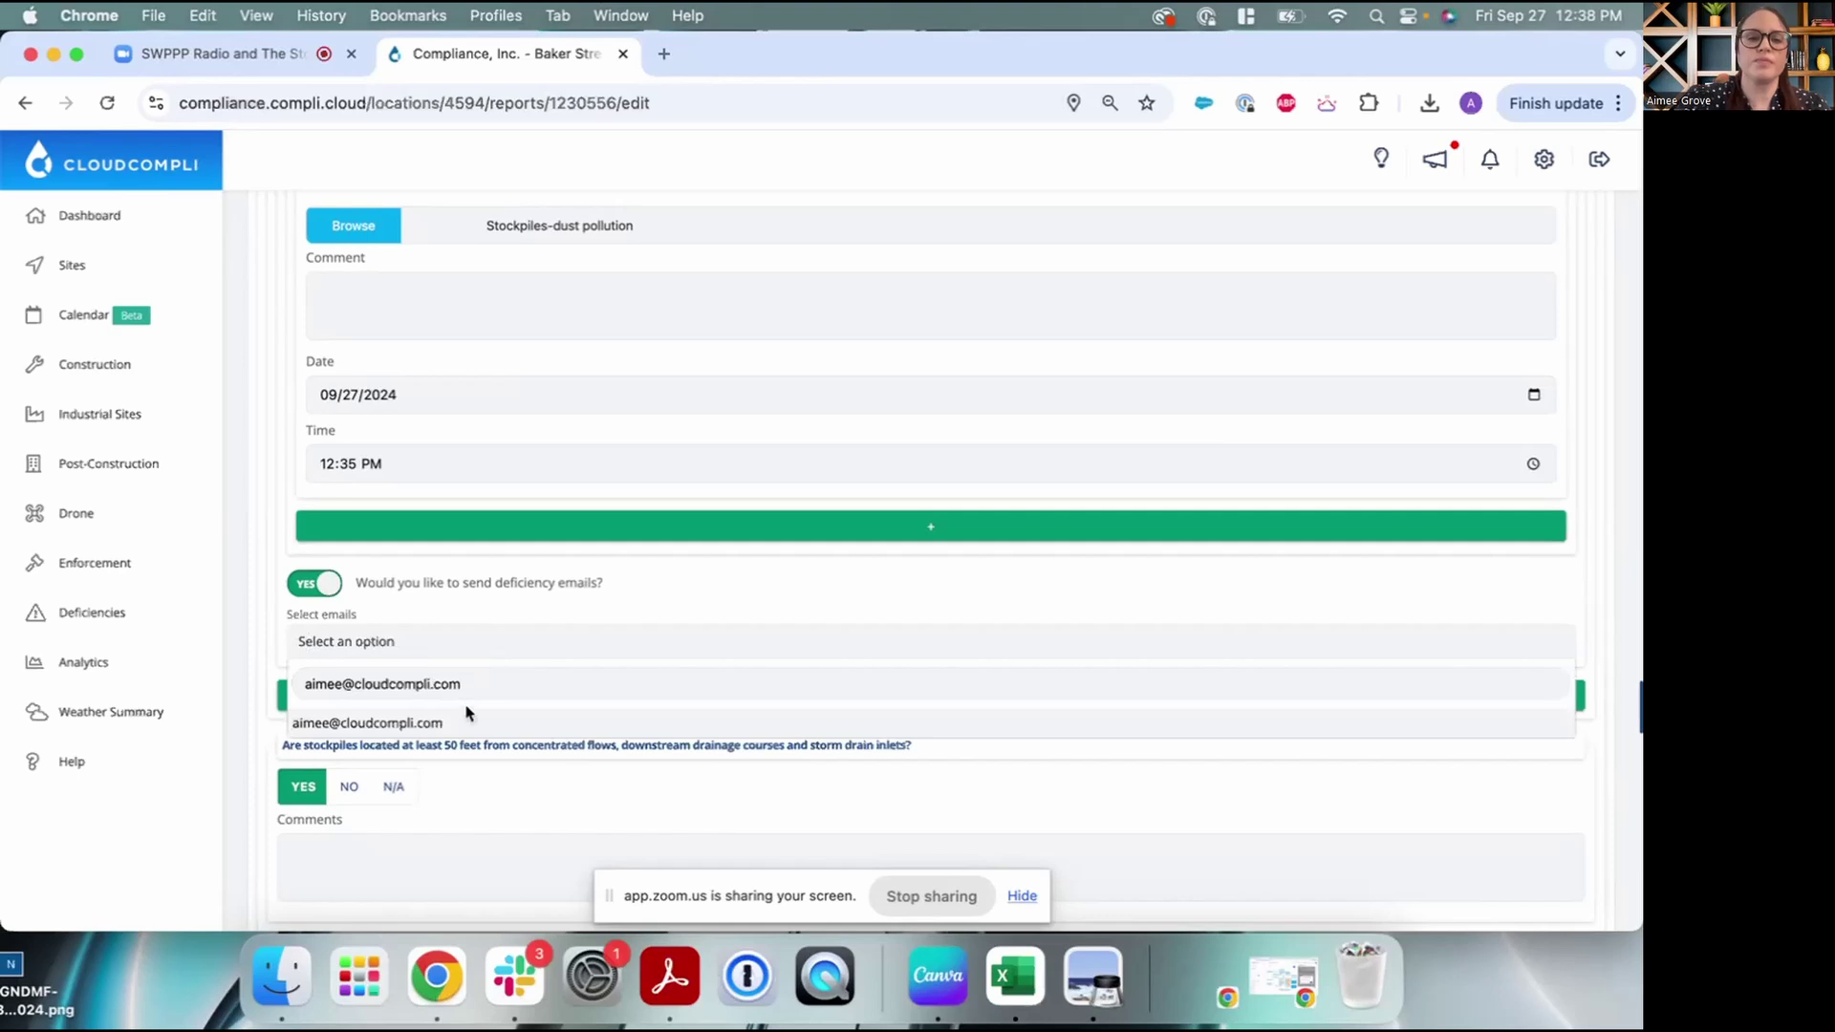
{"action": "left_click", "coordinate": [466, 726]}
{"action": "left_click", "coordinate": [520, 616]}
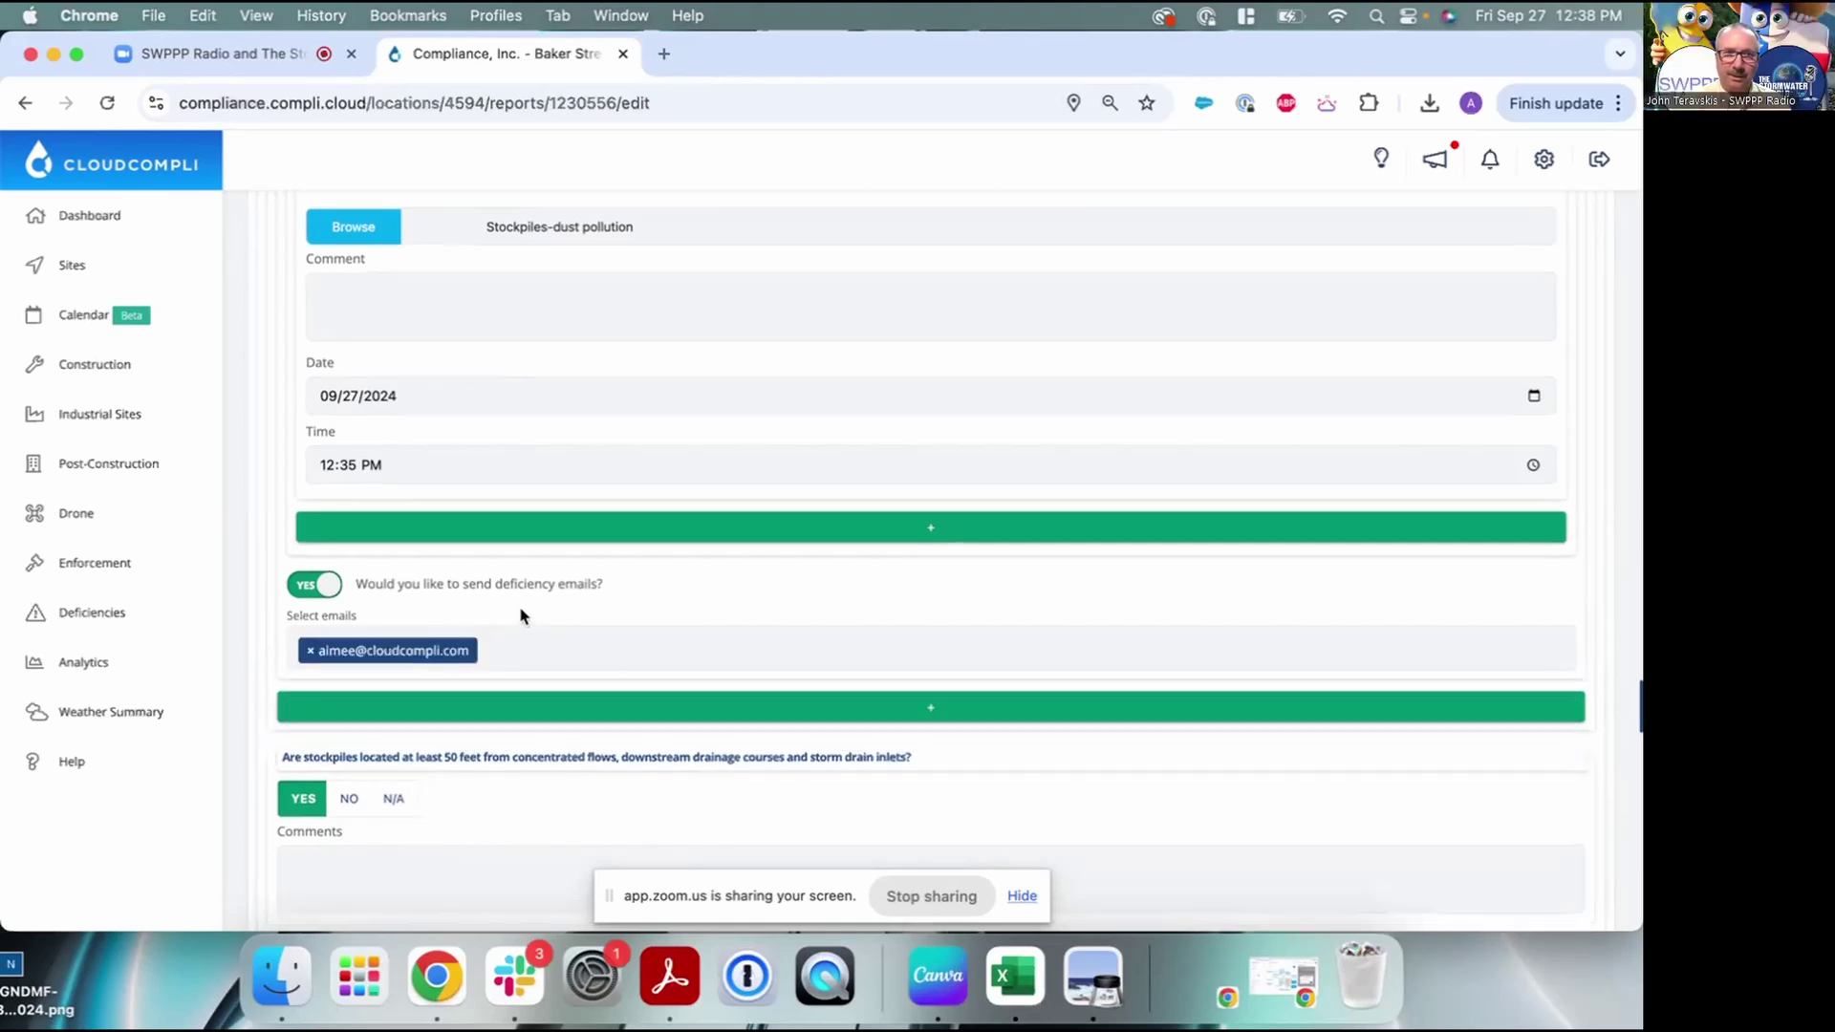
{"action": "scroll", "coordinate": [521, 617], "scroll_direction": "up", "scroll_amount": 7}
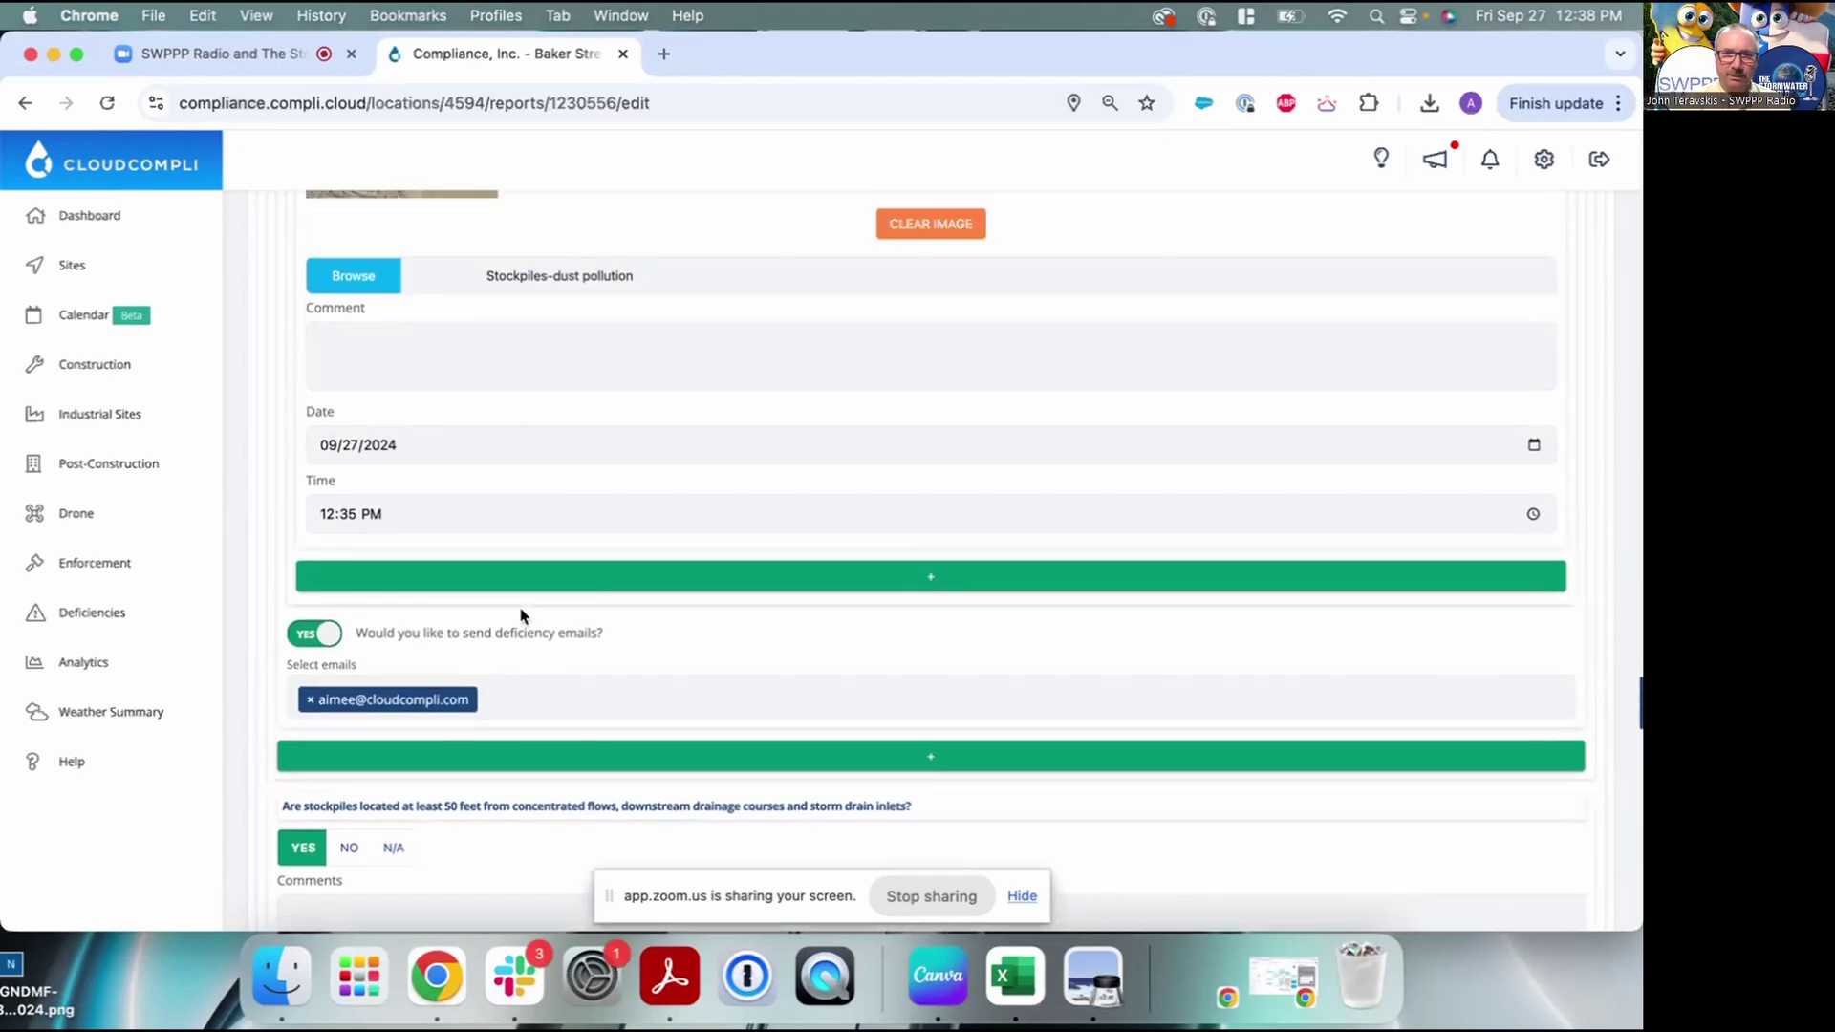
{"action": "scroll", "coordinate": [521, 616], "scroll_direction": "up", "scroll_amount": 1}
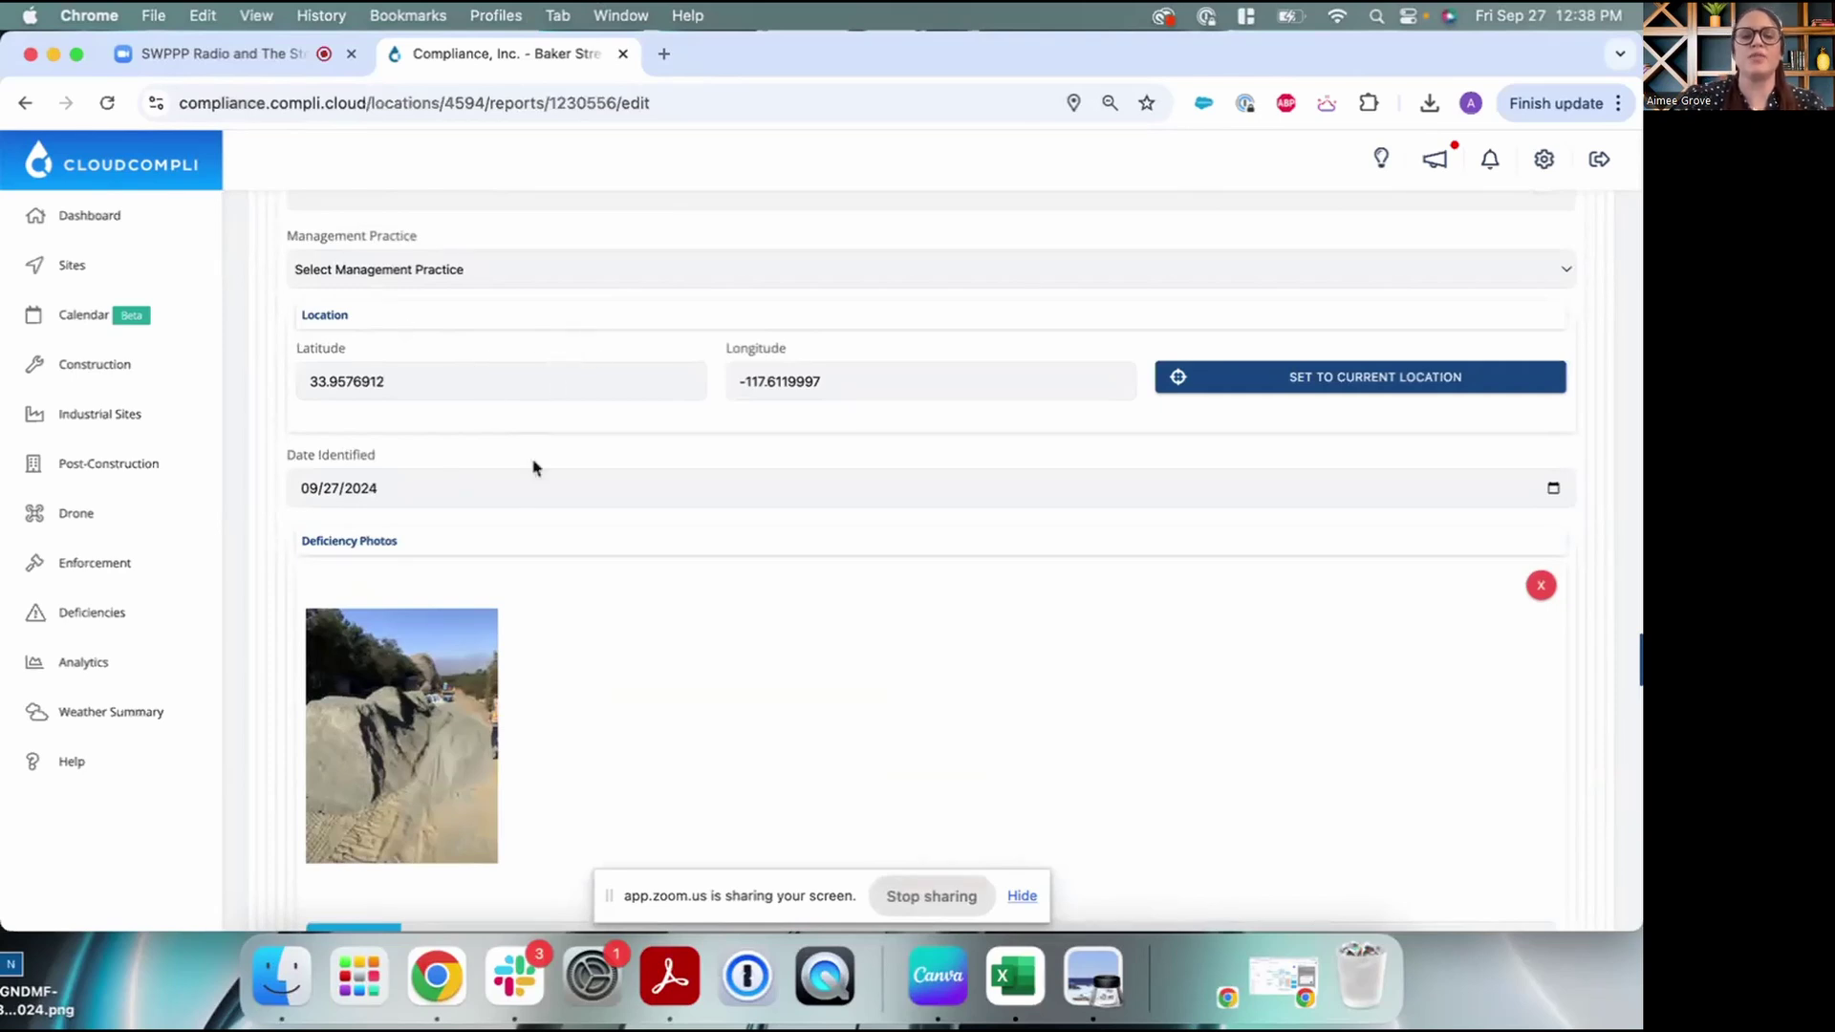
{"action": "scroll", "coordinate": [535, 459], "scroll_direction": "down", "scroll_amount": 2}
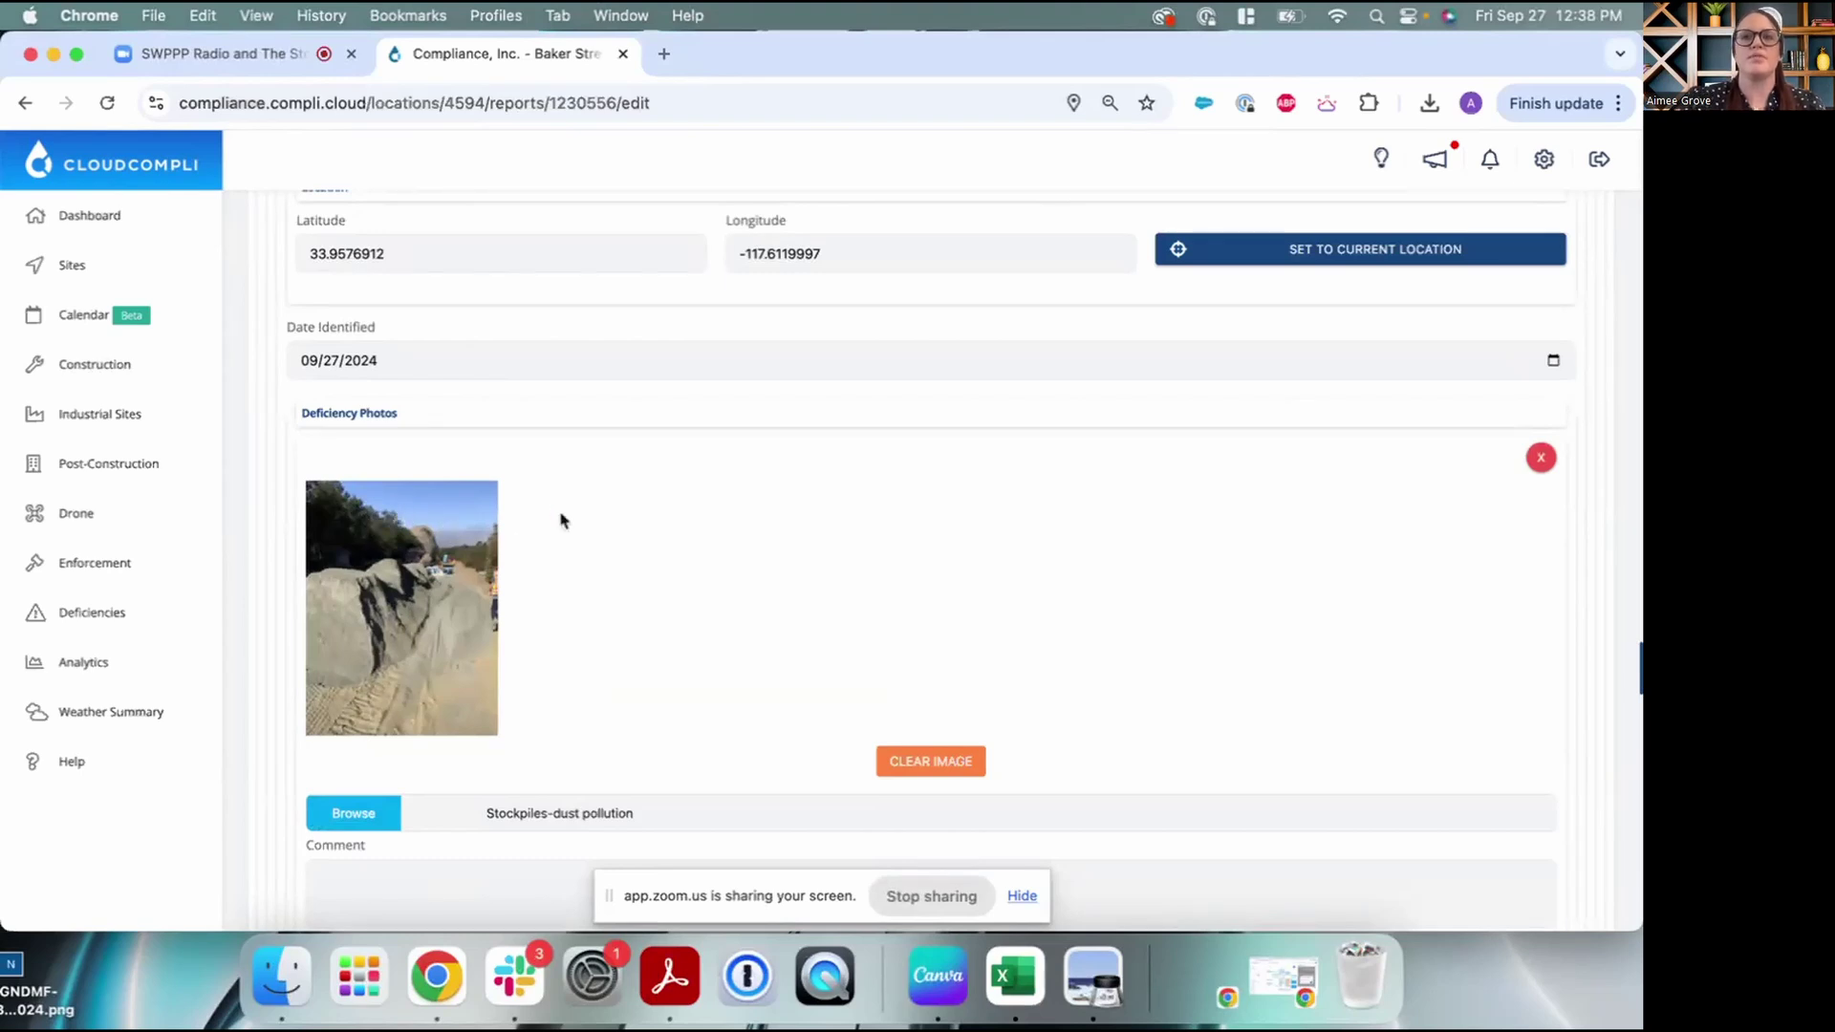
{"action": "scroll", "coordinate": [708, 478], "scroll_direction": "down", "scroll_amount": 10}
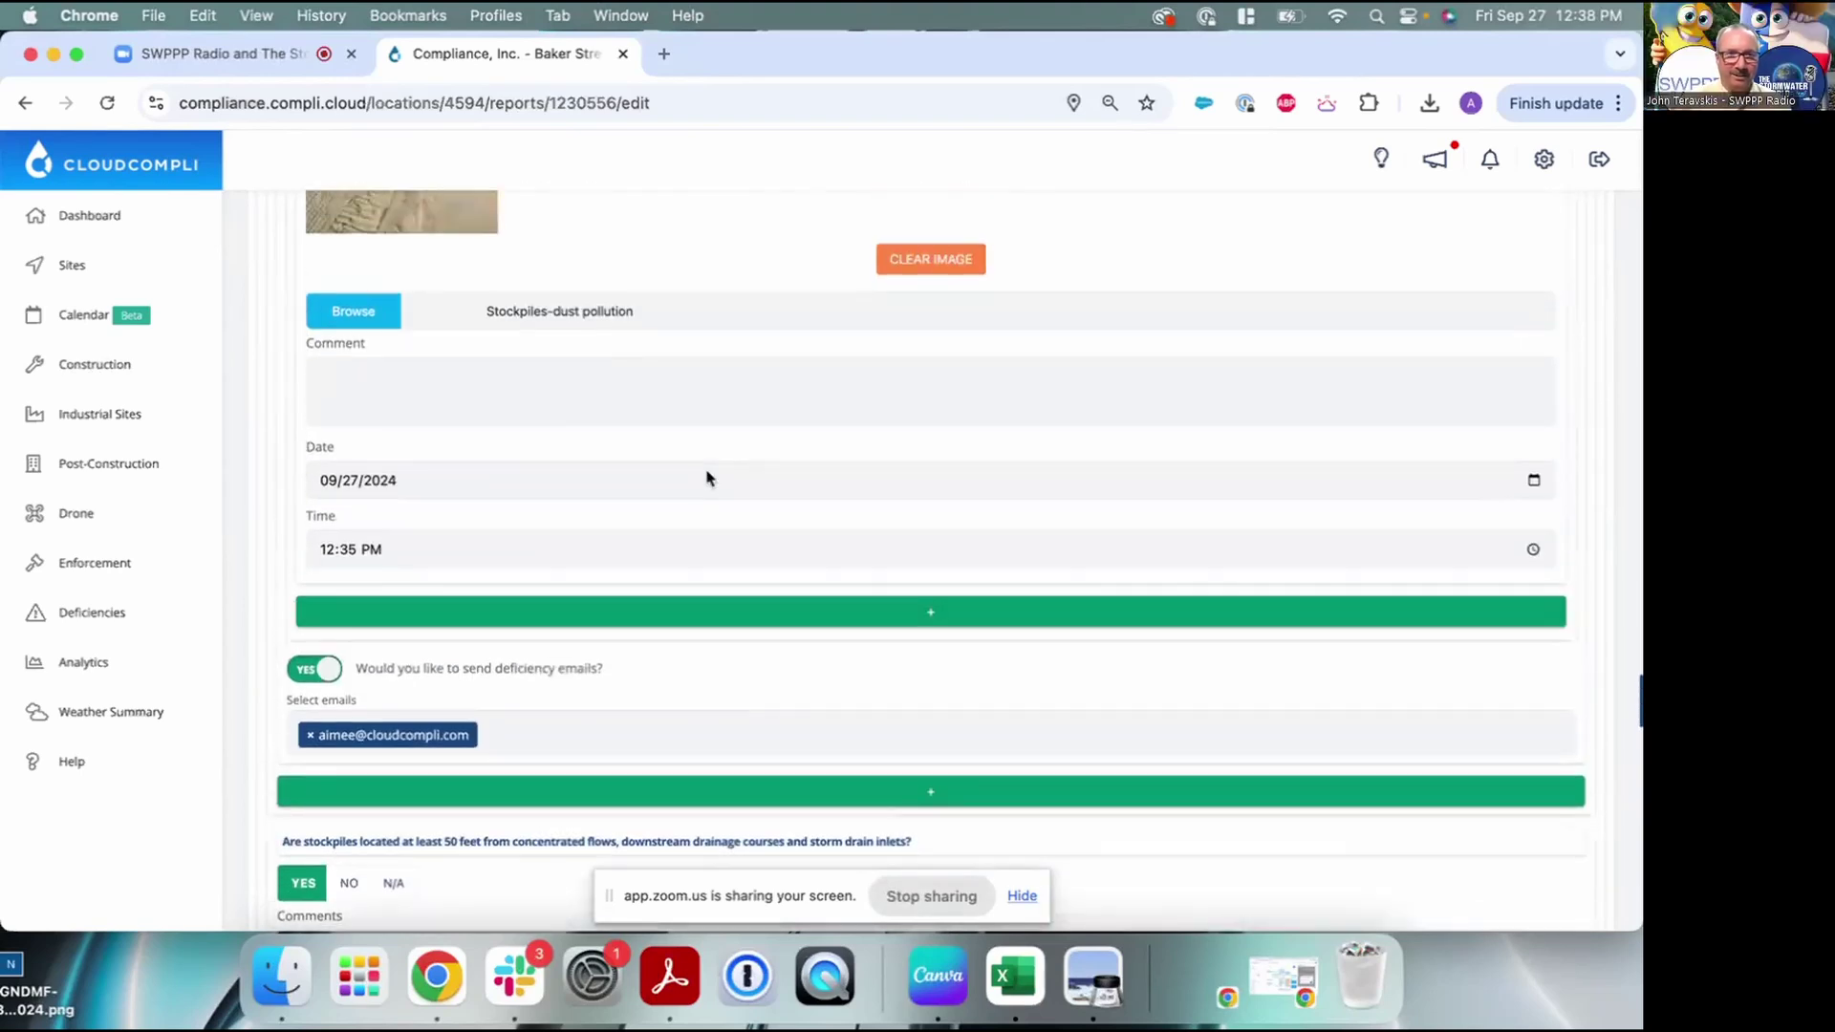
{"action": "scroll", "coordinate": [708, 478], "scroll_direction": "up", "scroll_amount": 6}
{"action": "scroll", "coordinate": [707, 478], "scroll_direction": "down", "scroll_amount": 4}
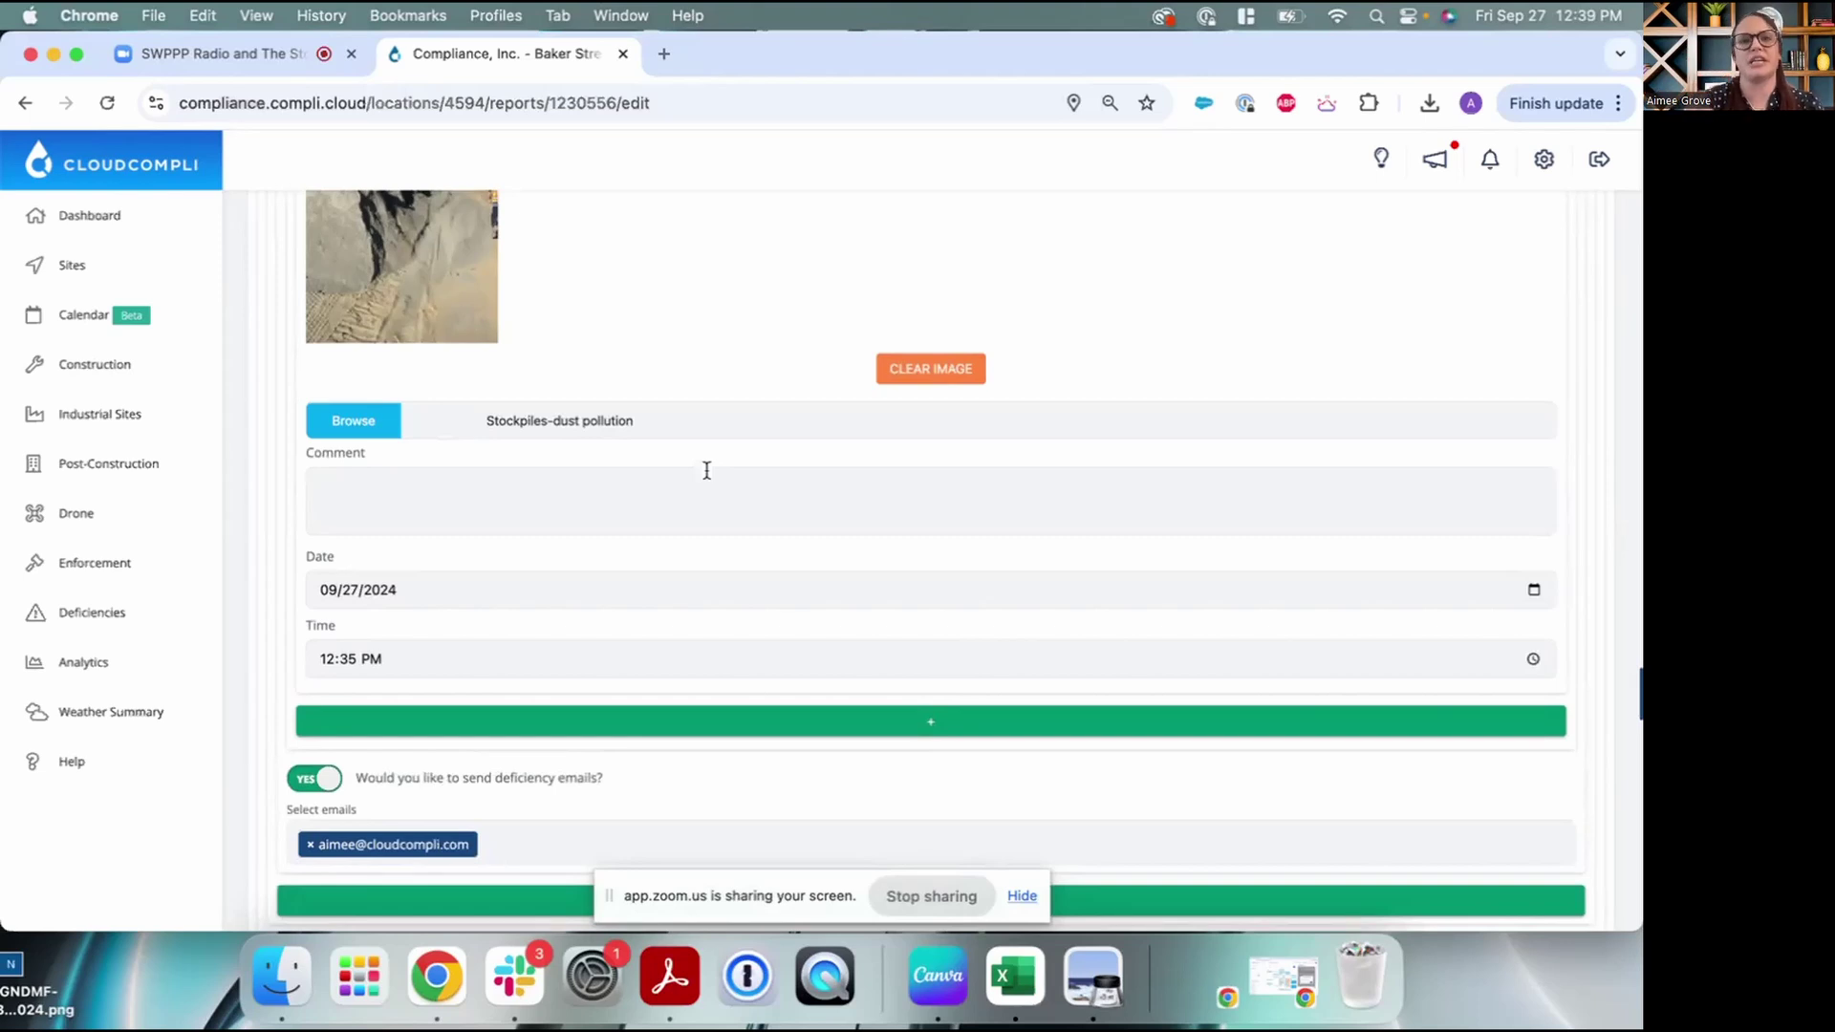
{"action": "scroll", "coordinate": [758, 385], "scroll_direction": "down", "scroll_amount": 10}
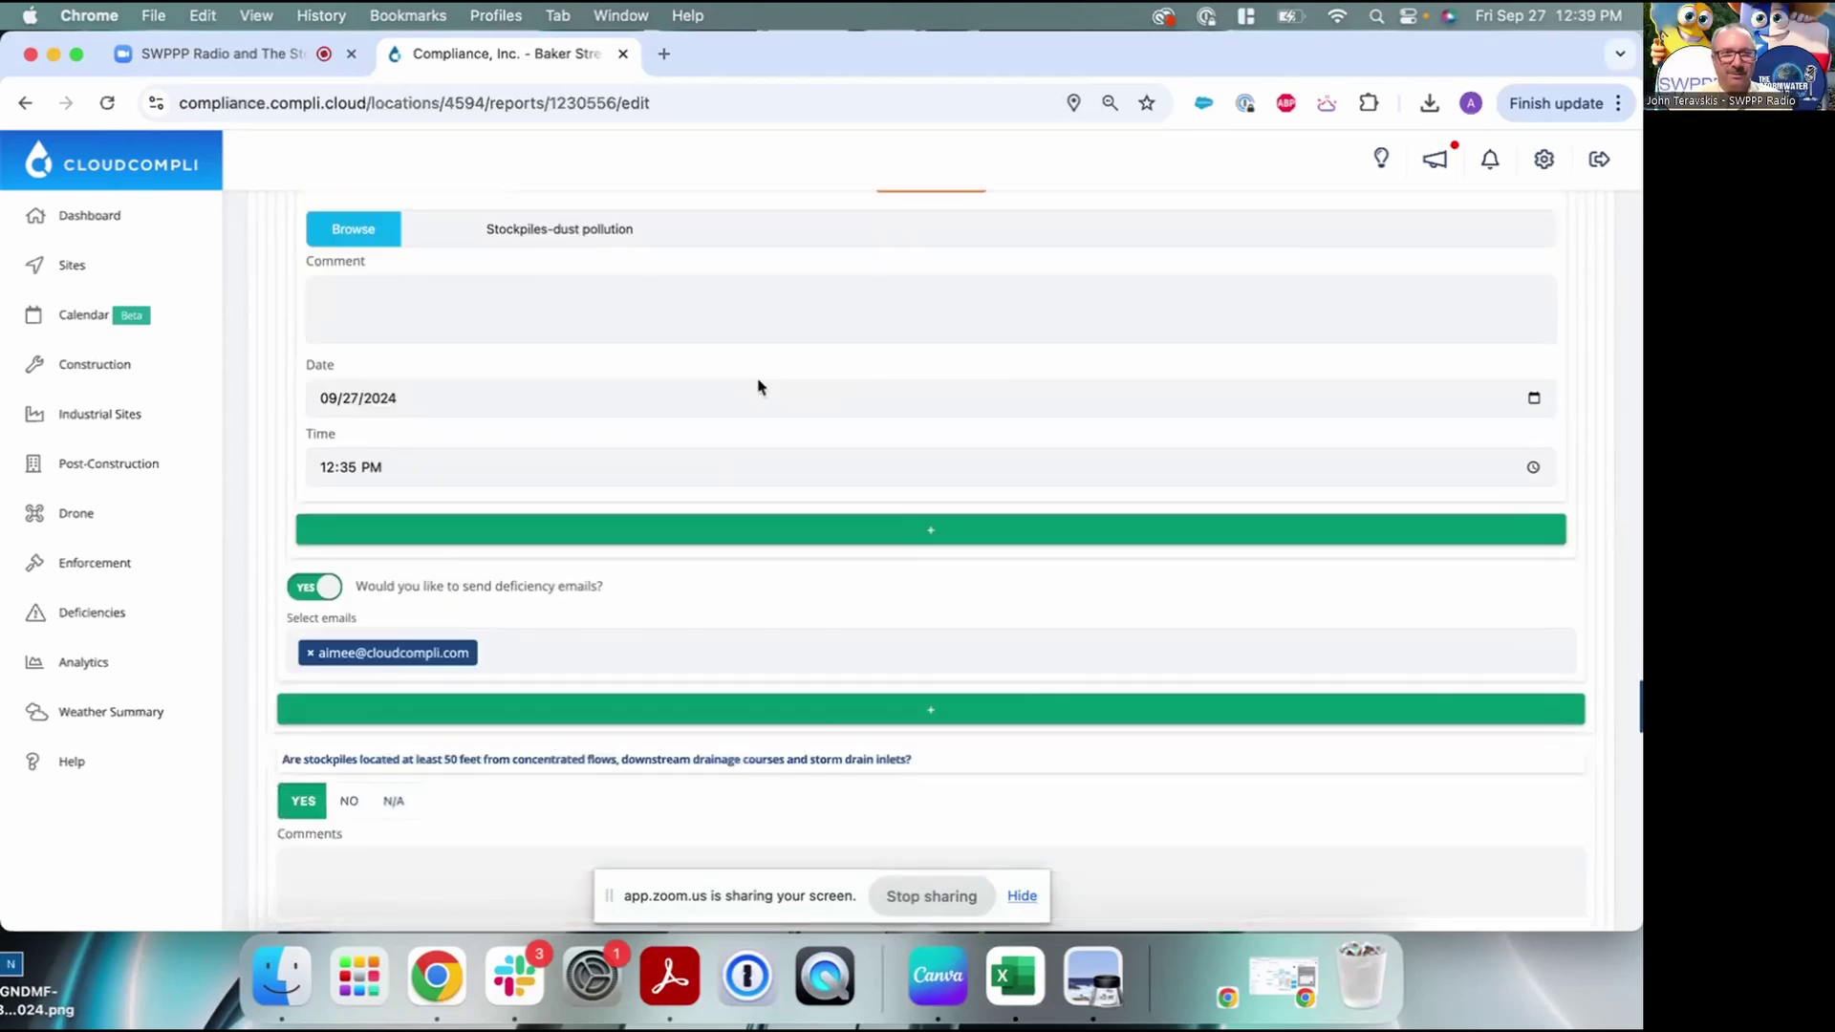
{"action": "scroll", "coordinate": [758, 385], "scroll_direction": "down", "scroll_amount": 15}
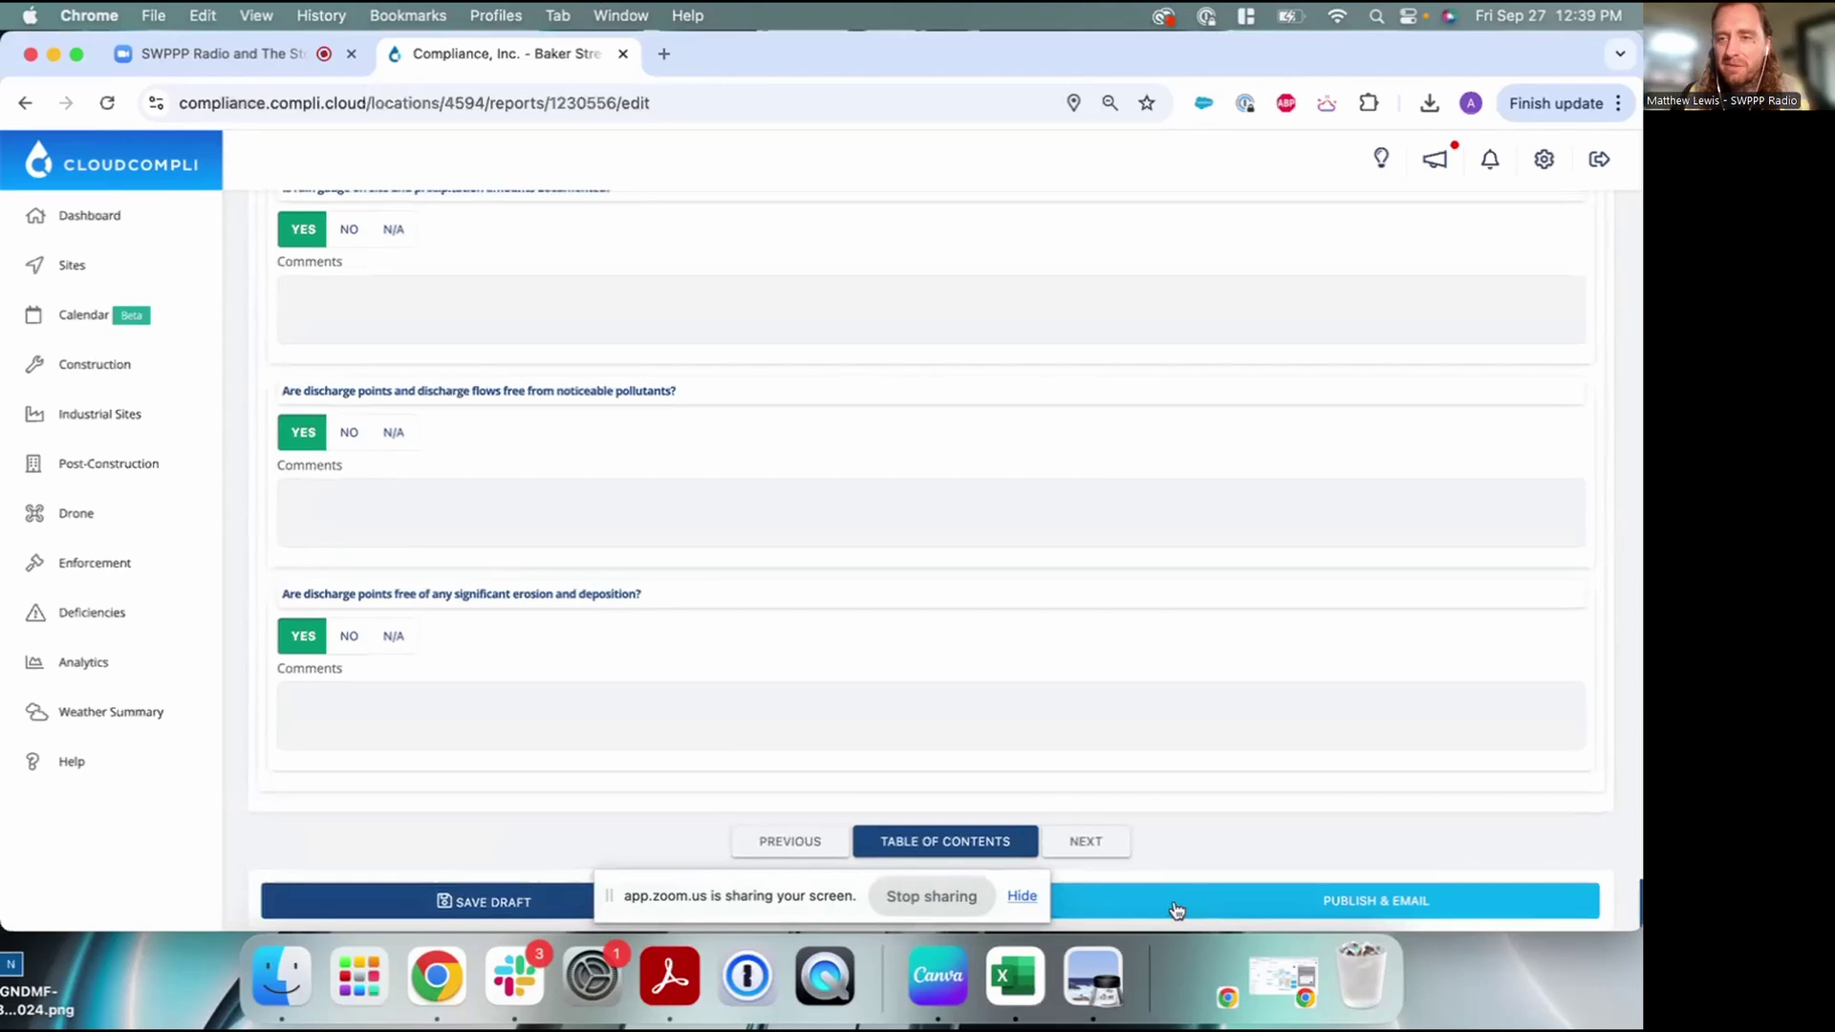
Publish the Weekly, Post Storm stormwater report and email it to the selected contact
{"action": "left_click", "coordinate": [1220, 906]}
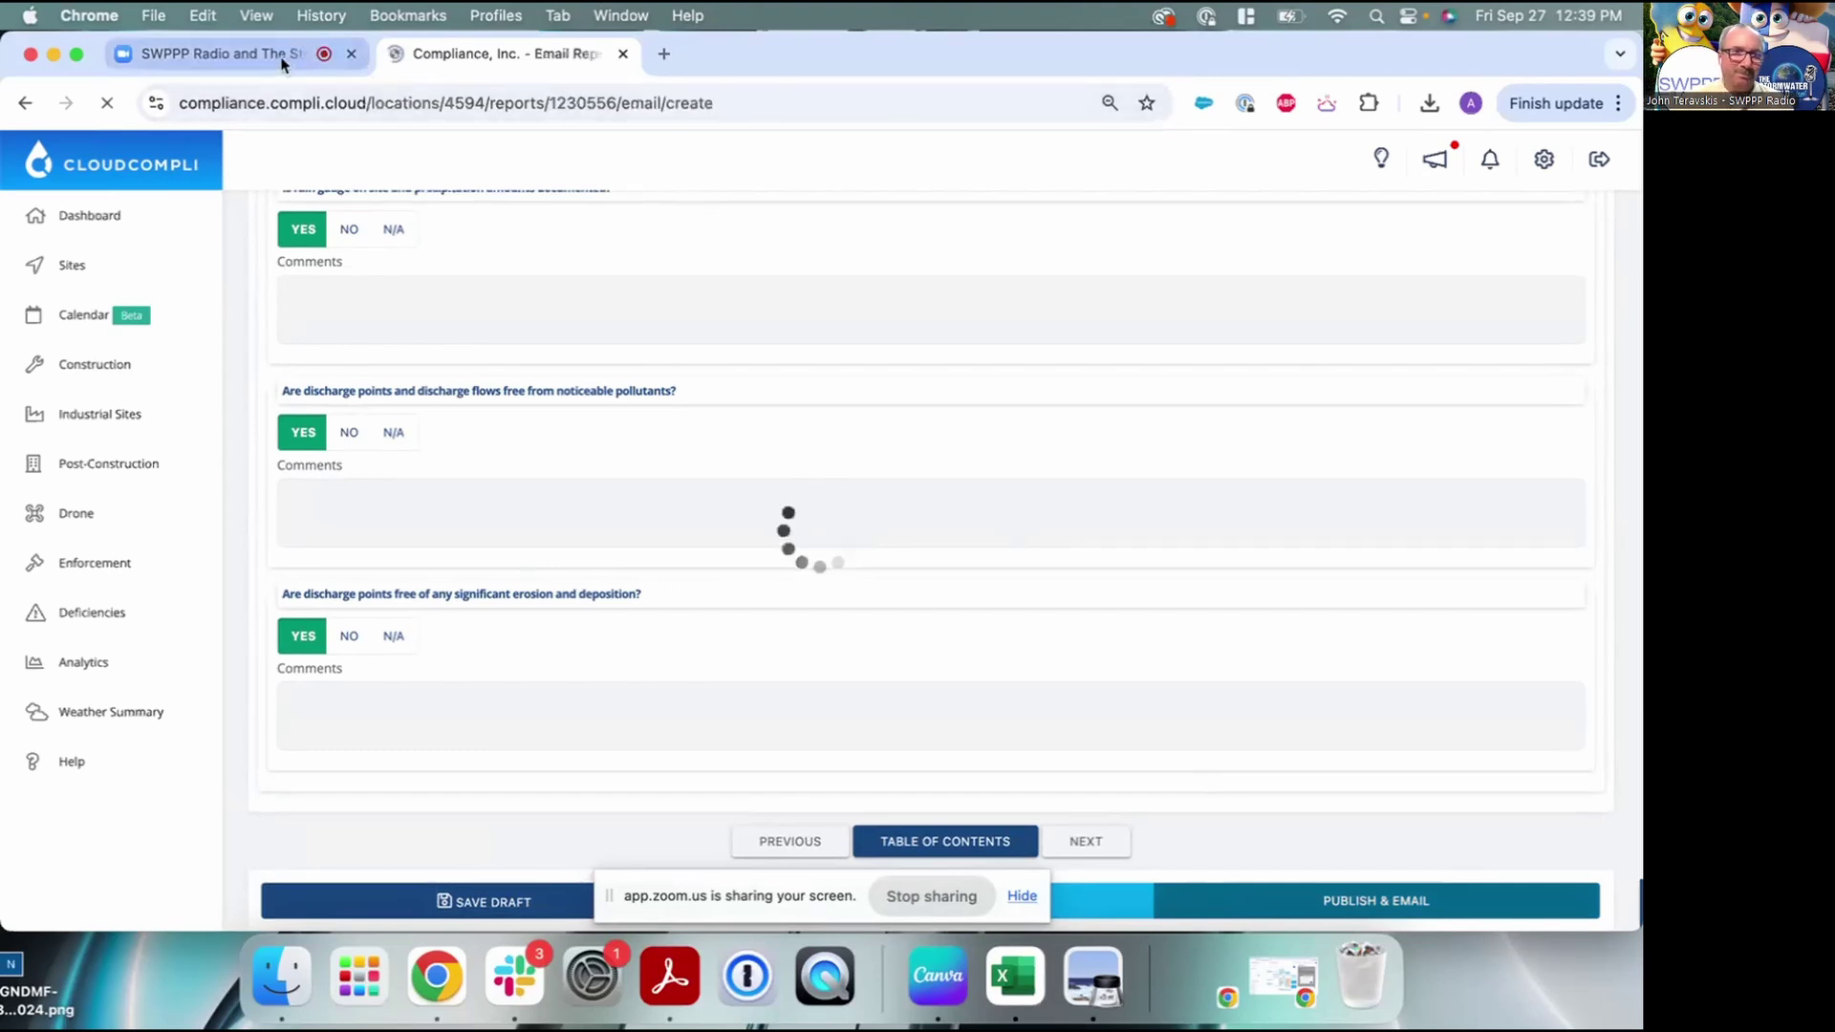
{"action": "scroll", "coordinate": [713, 521], "scroll_direction": "down", "scroll_amount": 5}
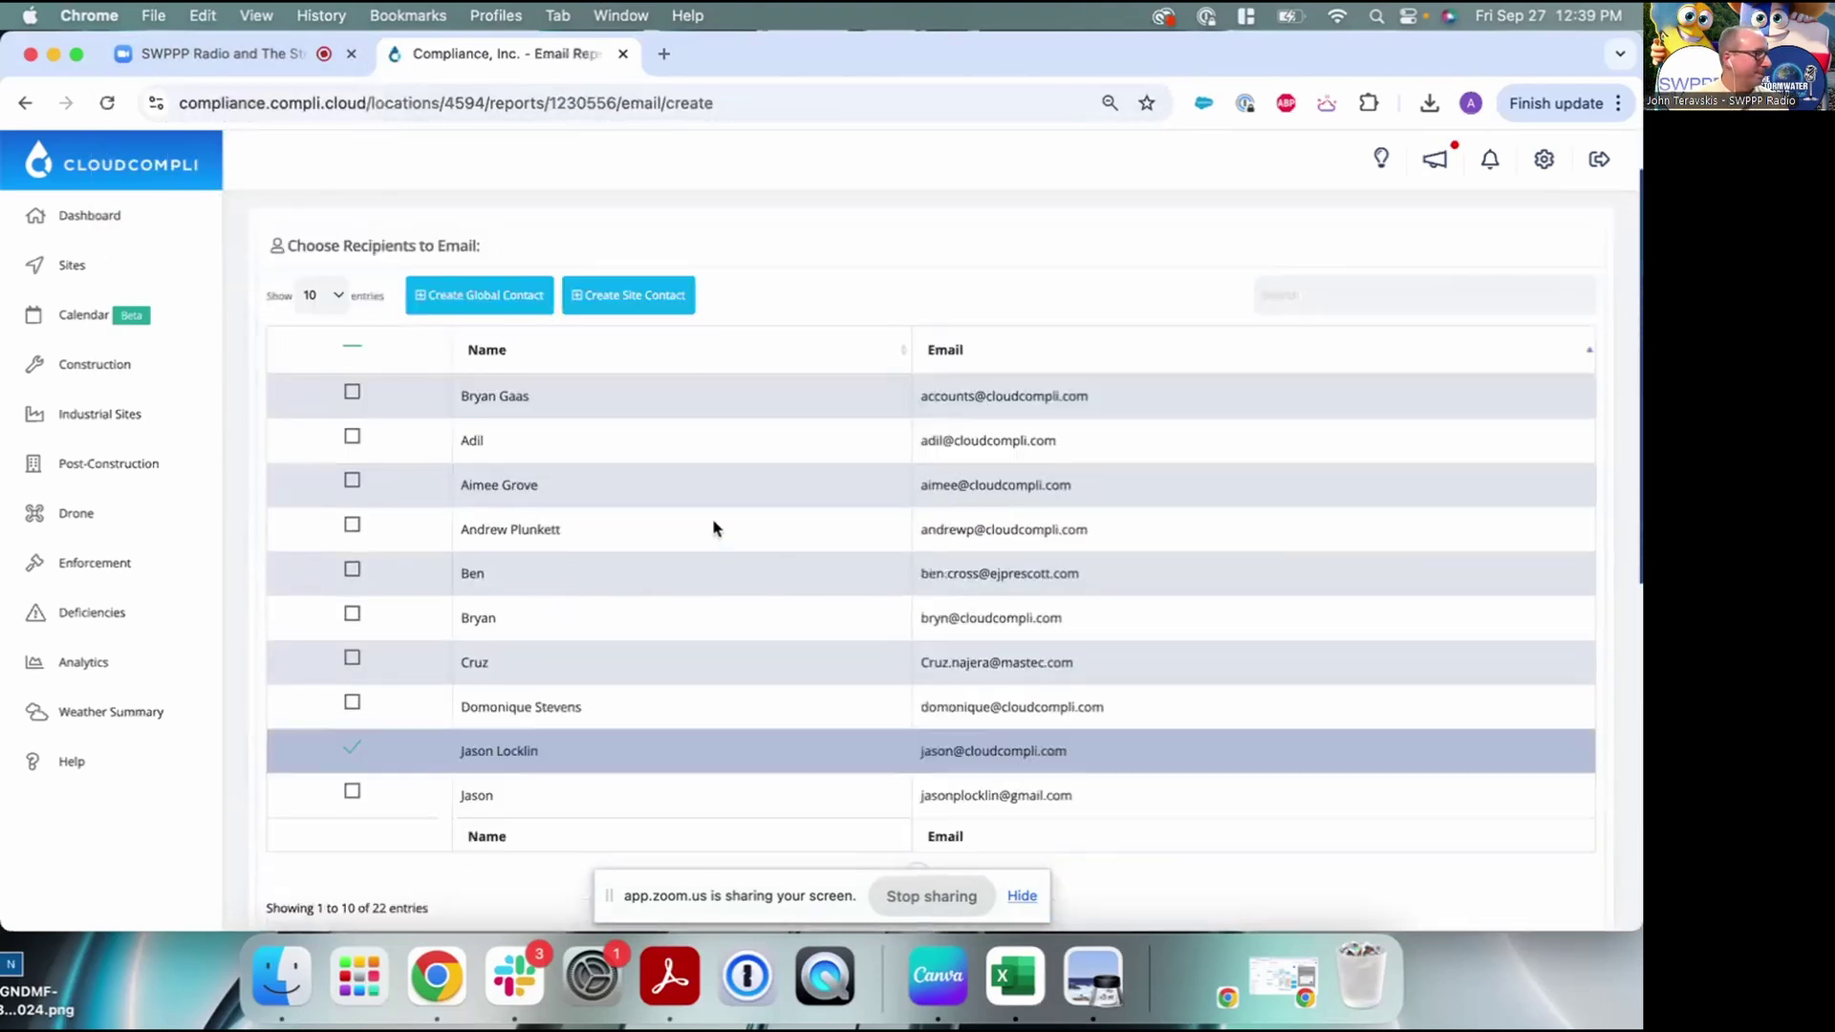
{"action": "scroll", "coordinate": [713, 529], "scroll_direction": "down", "scroll_amount": 3}
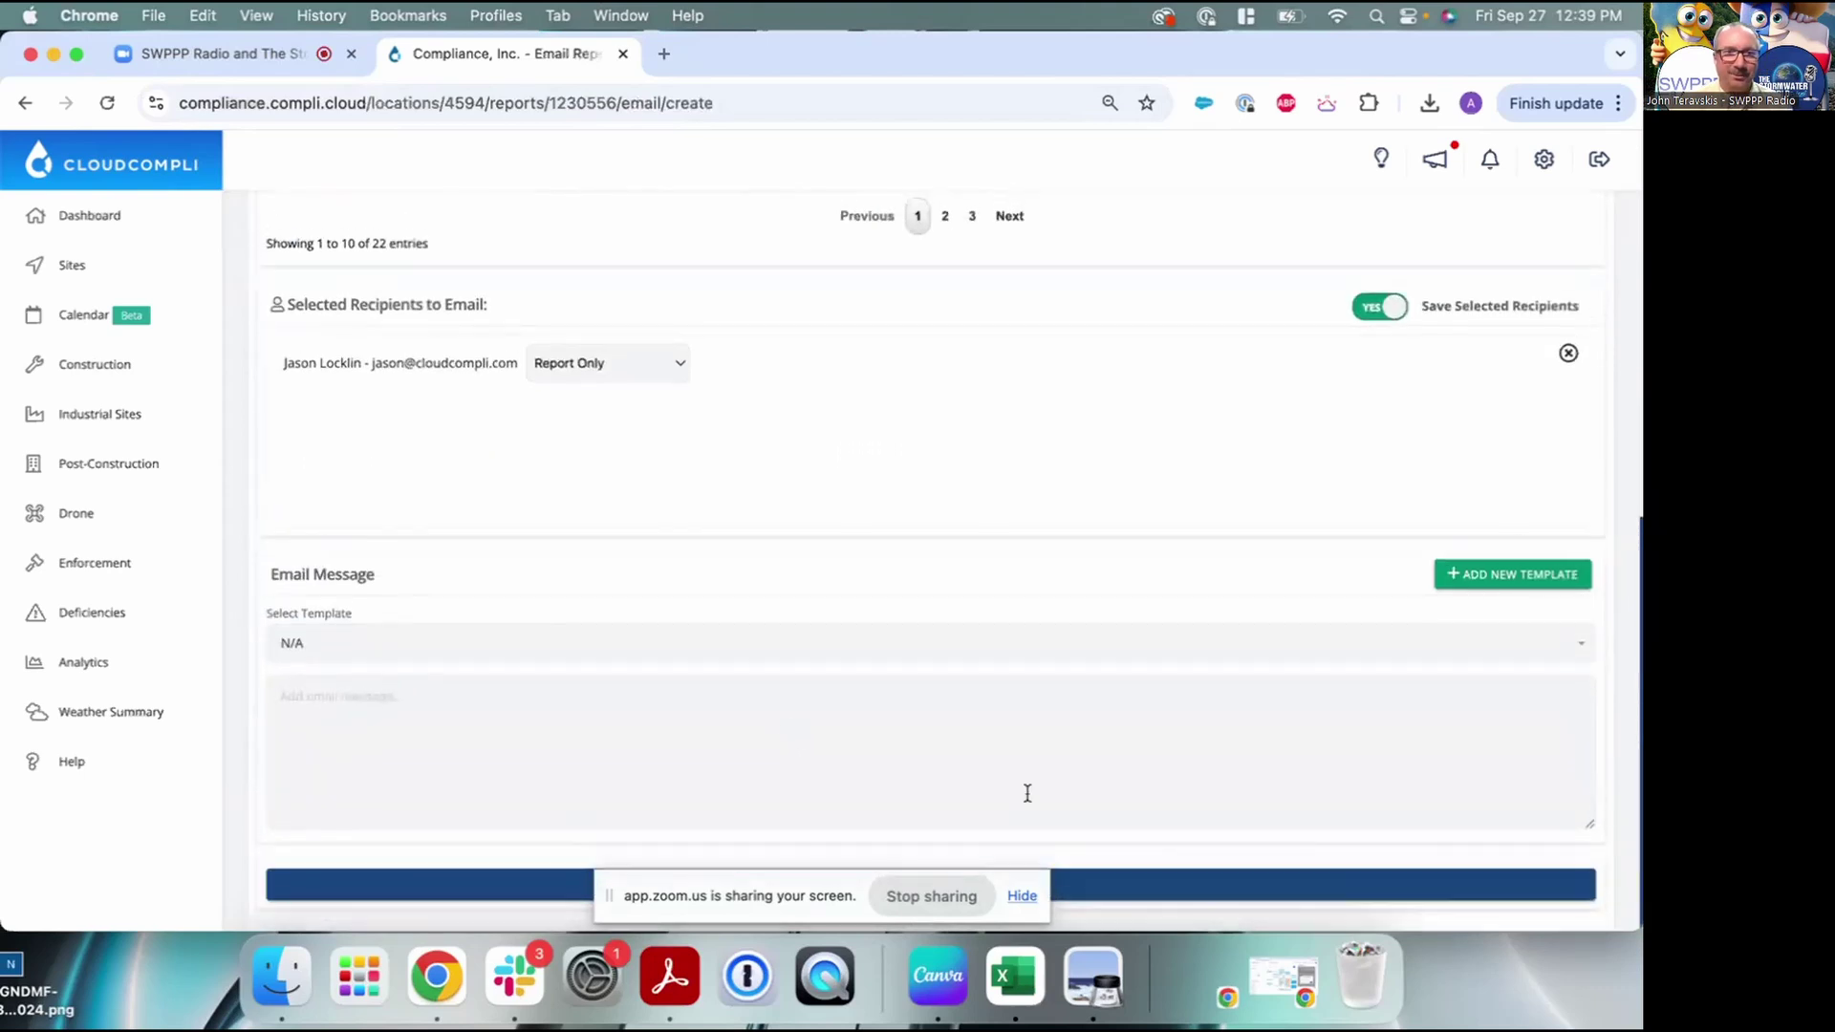
{"action": "left_click", "coordinate": [1250, 893]}
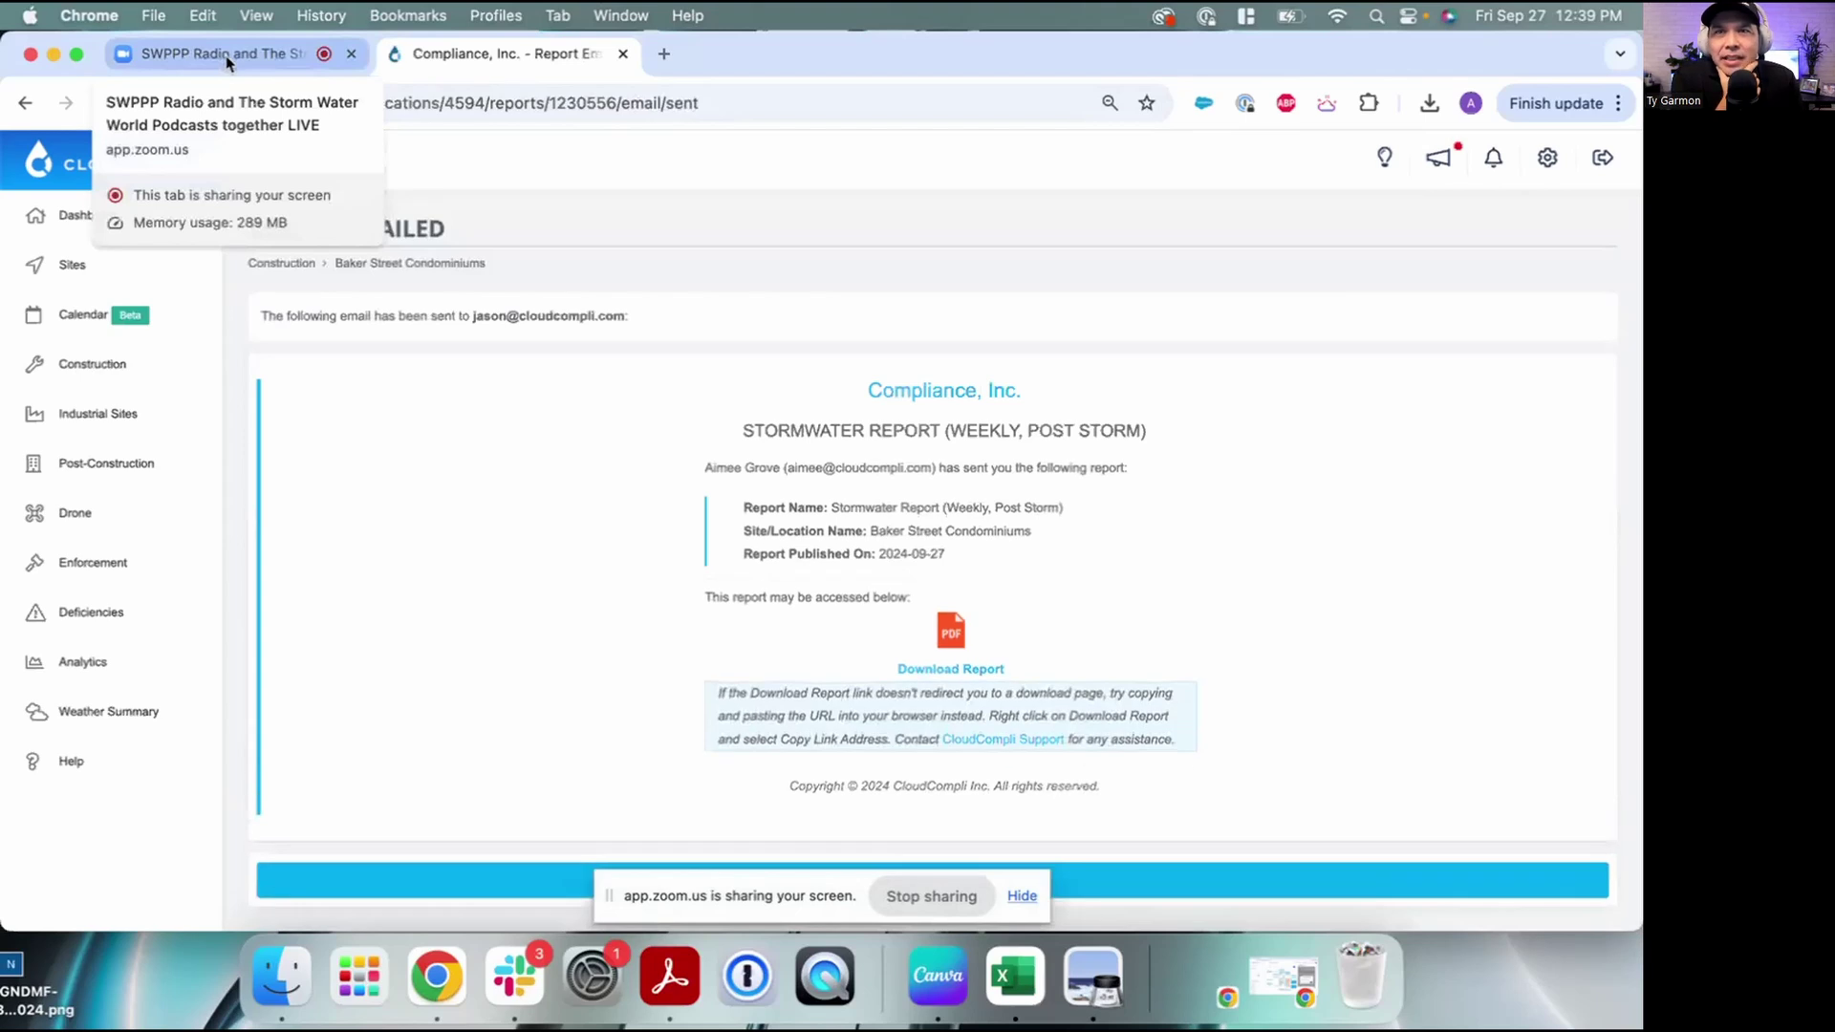
Review the five-page report PDF's deficiencies and photos, then return to the SWPPP Radio Zoom meeting
{"action": "left_click", "coordinate": [951, 627]}
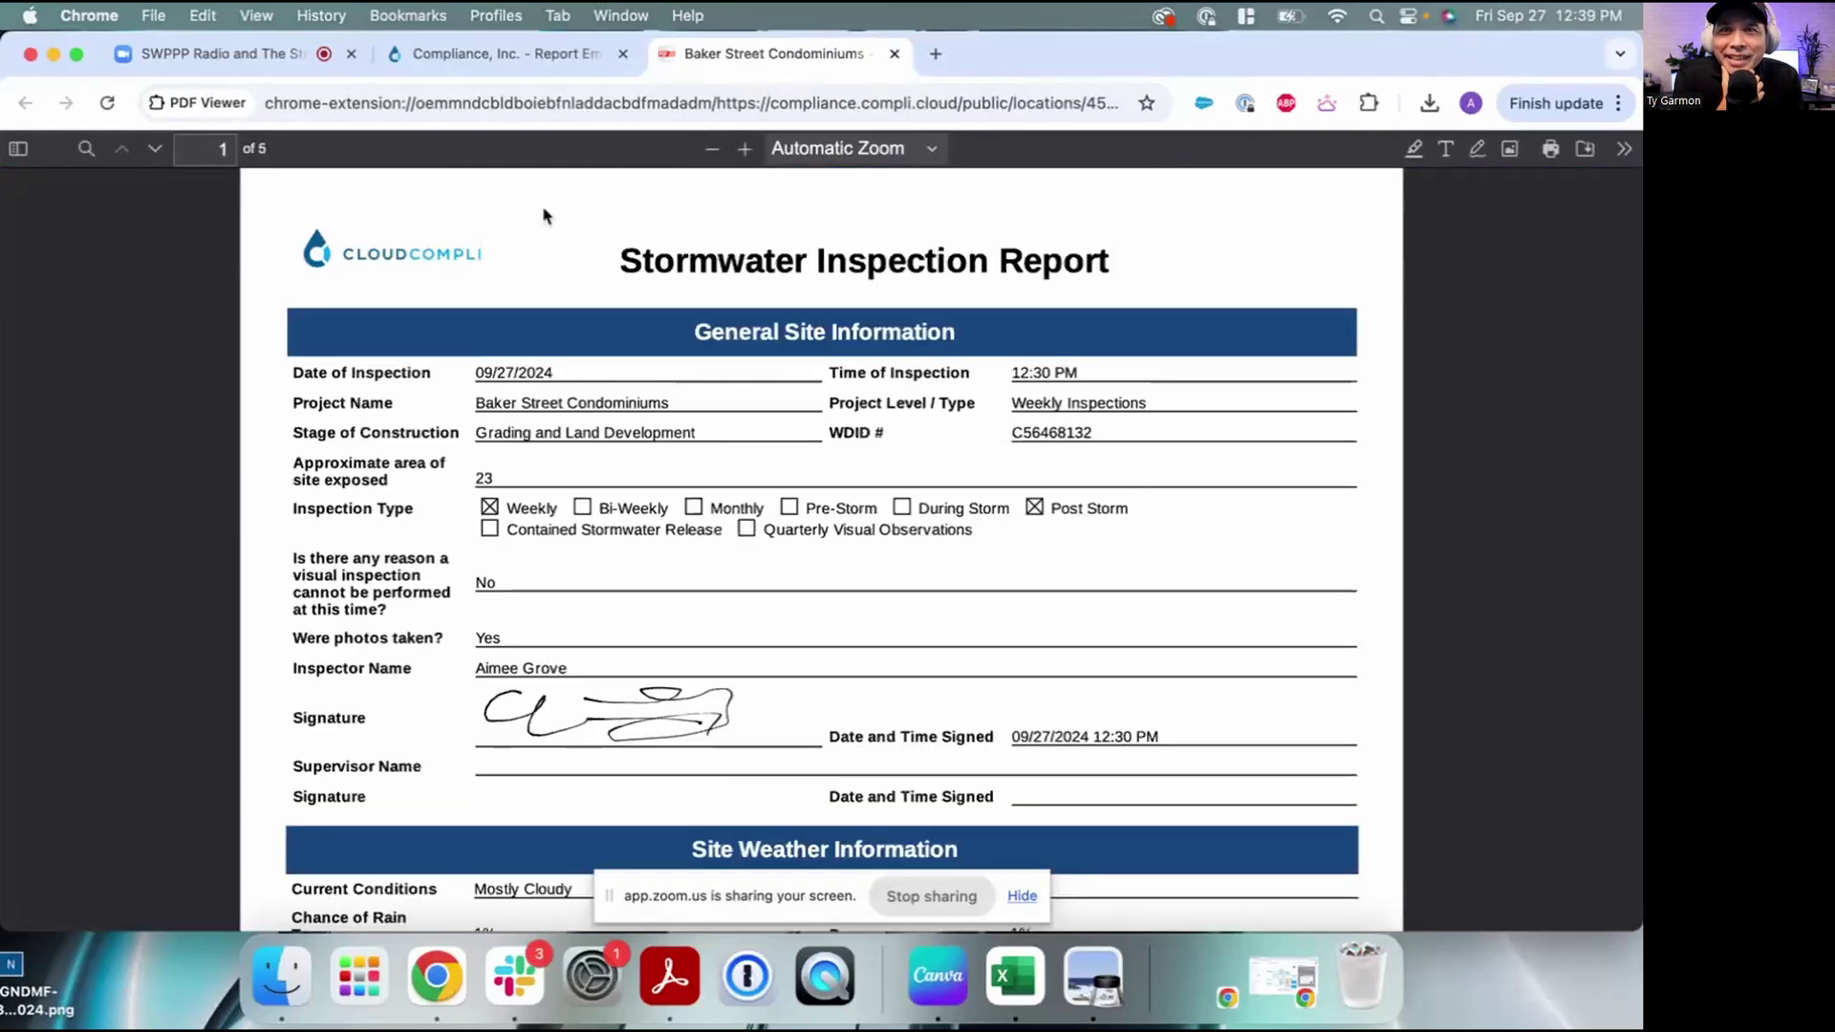
{"action": "scroll", "coordinate": [545, 215], "scroll_direction": "down", "scroll_amount": 2}
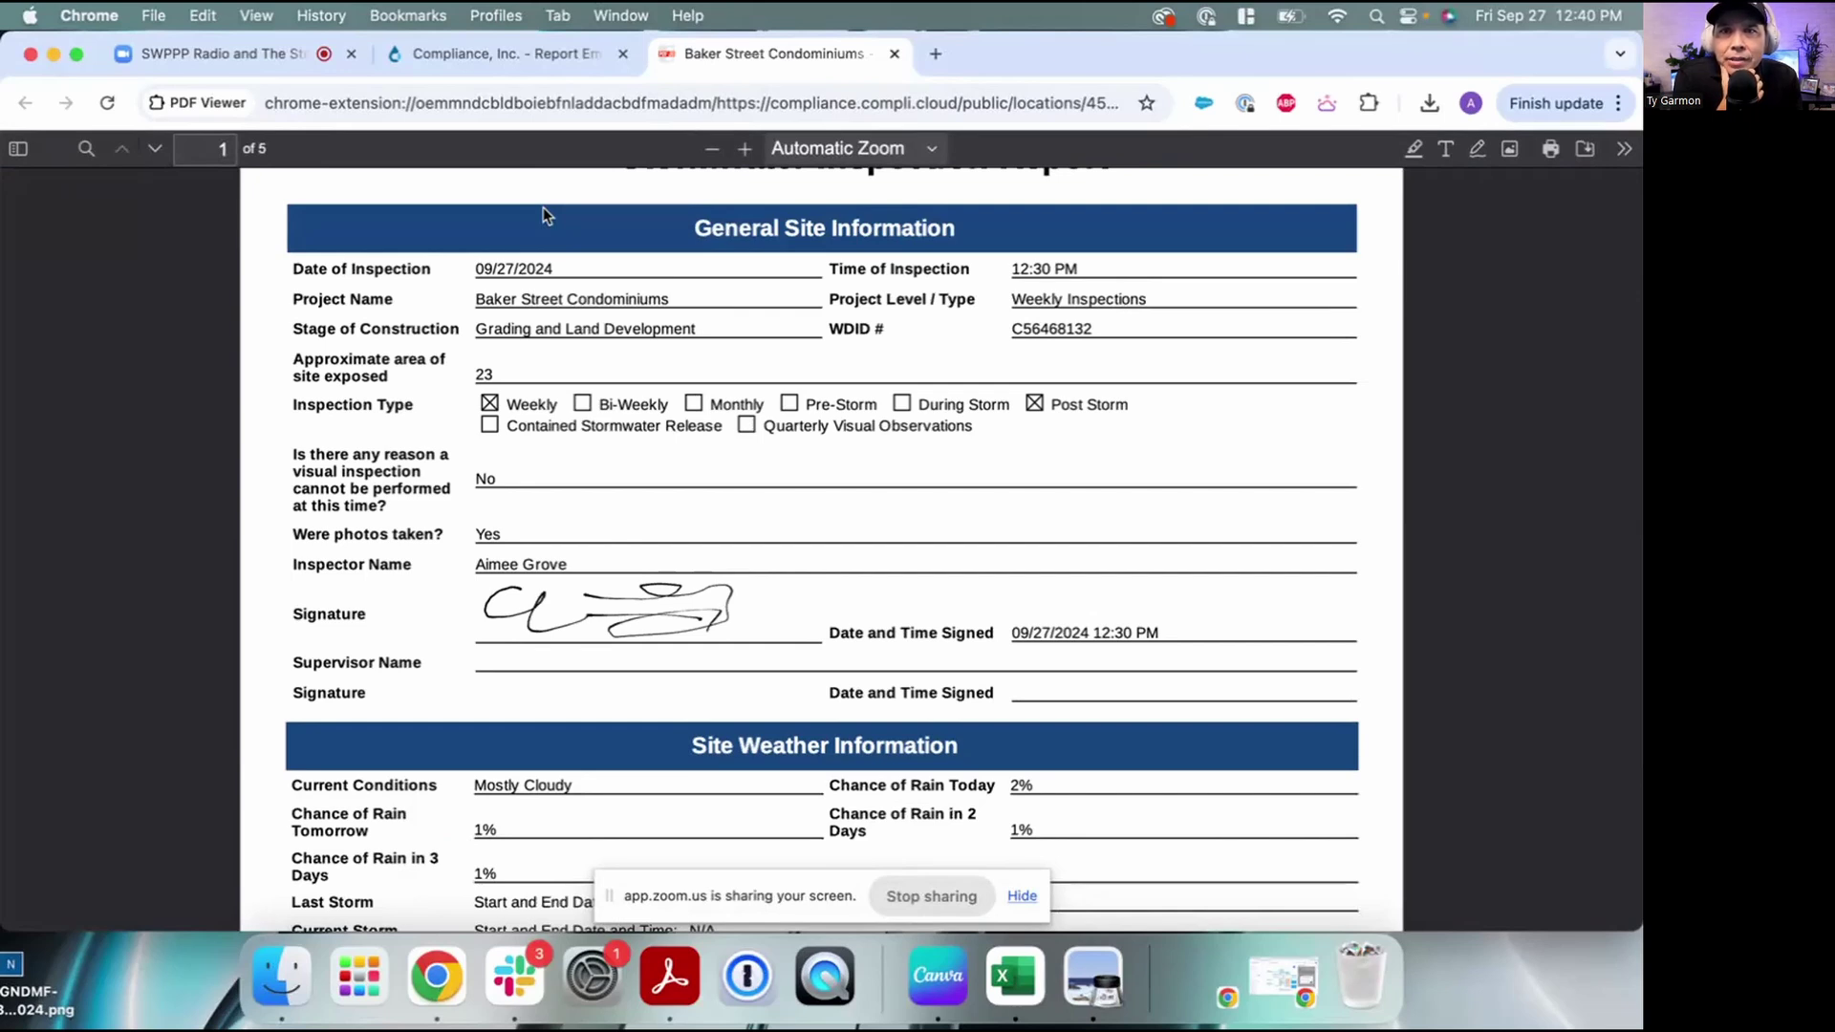
{"action": "scroll", "coordinate": [543, 208], "scroll_direction": "down", "scroll_amount": 10}
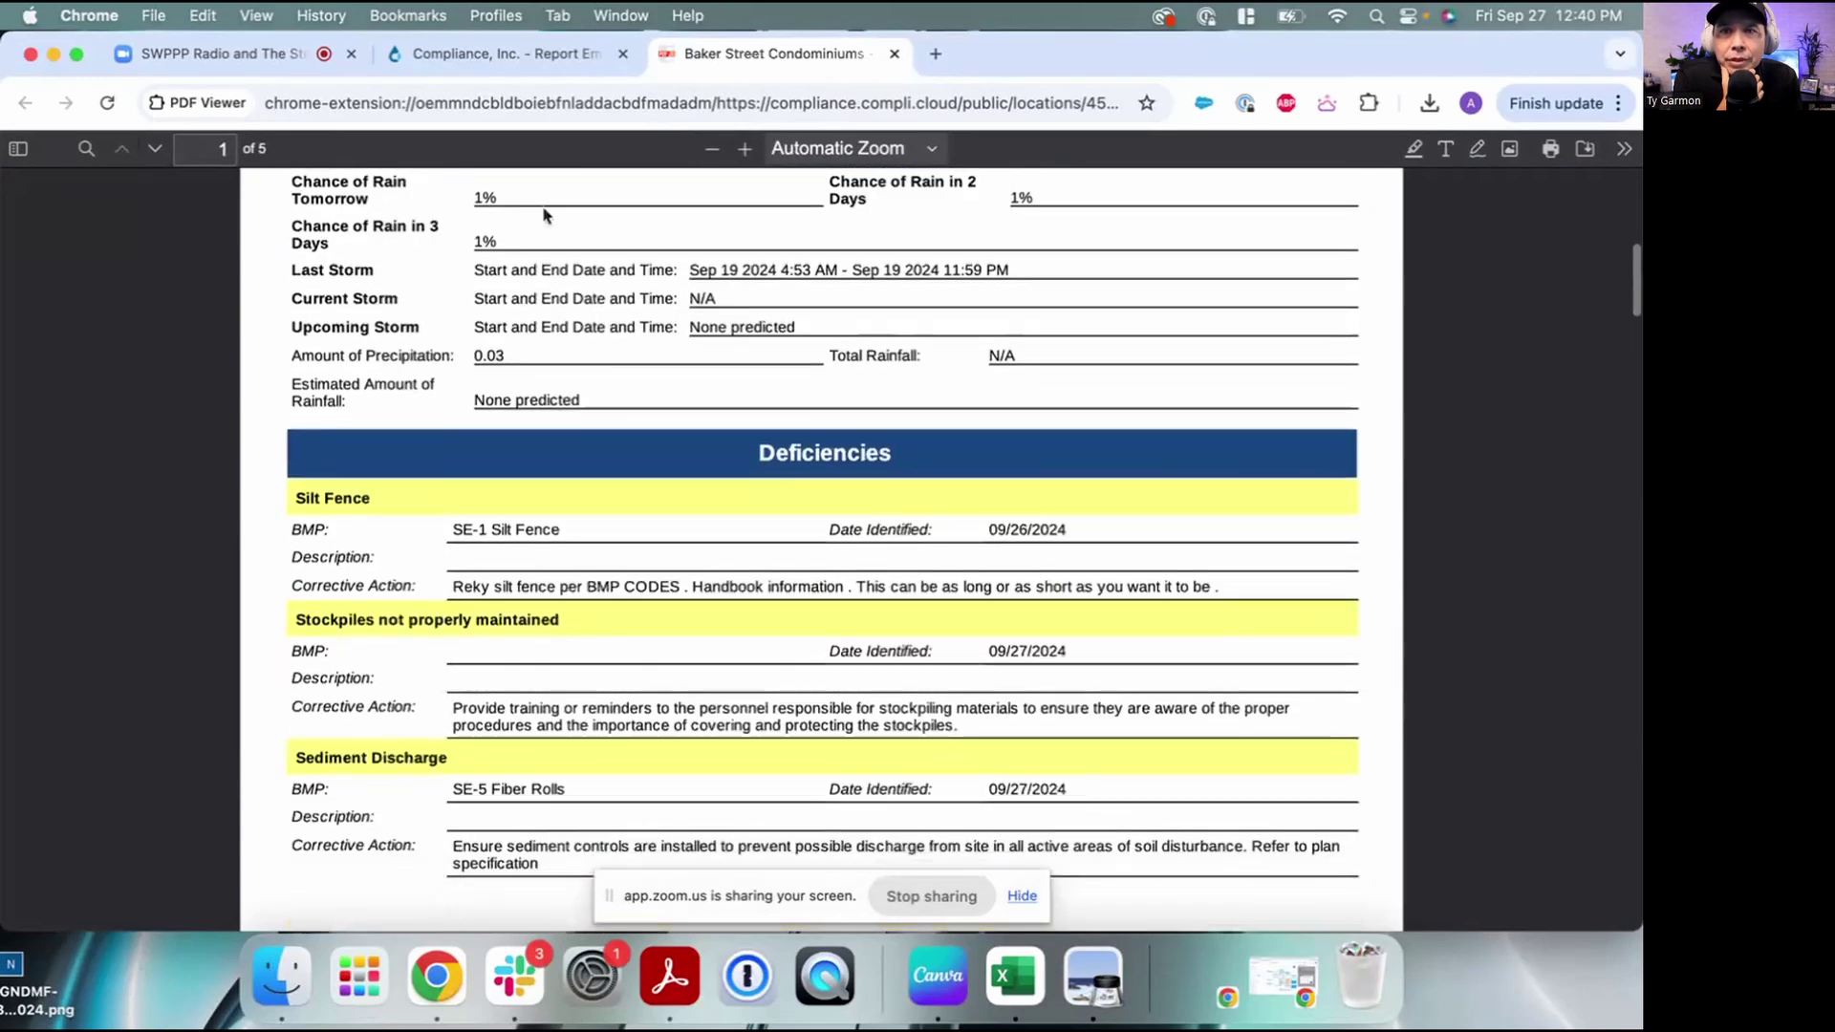
{"action": "scroll", "coordinate": [543, 214], "scroll_direction": "down", "scroll_amount": 15}
{"action": "scroll", "coordinate": [543, 214], "scroll_direction": "up", "scroll_amount": 8}
{"action": "scroll", "coordinate": [543, 216], "scroll_direction": "down", "scroll_amount": 1}
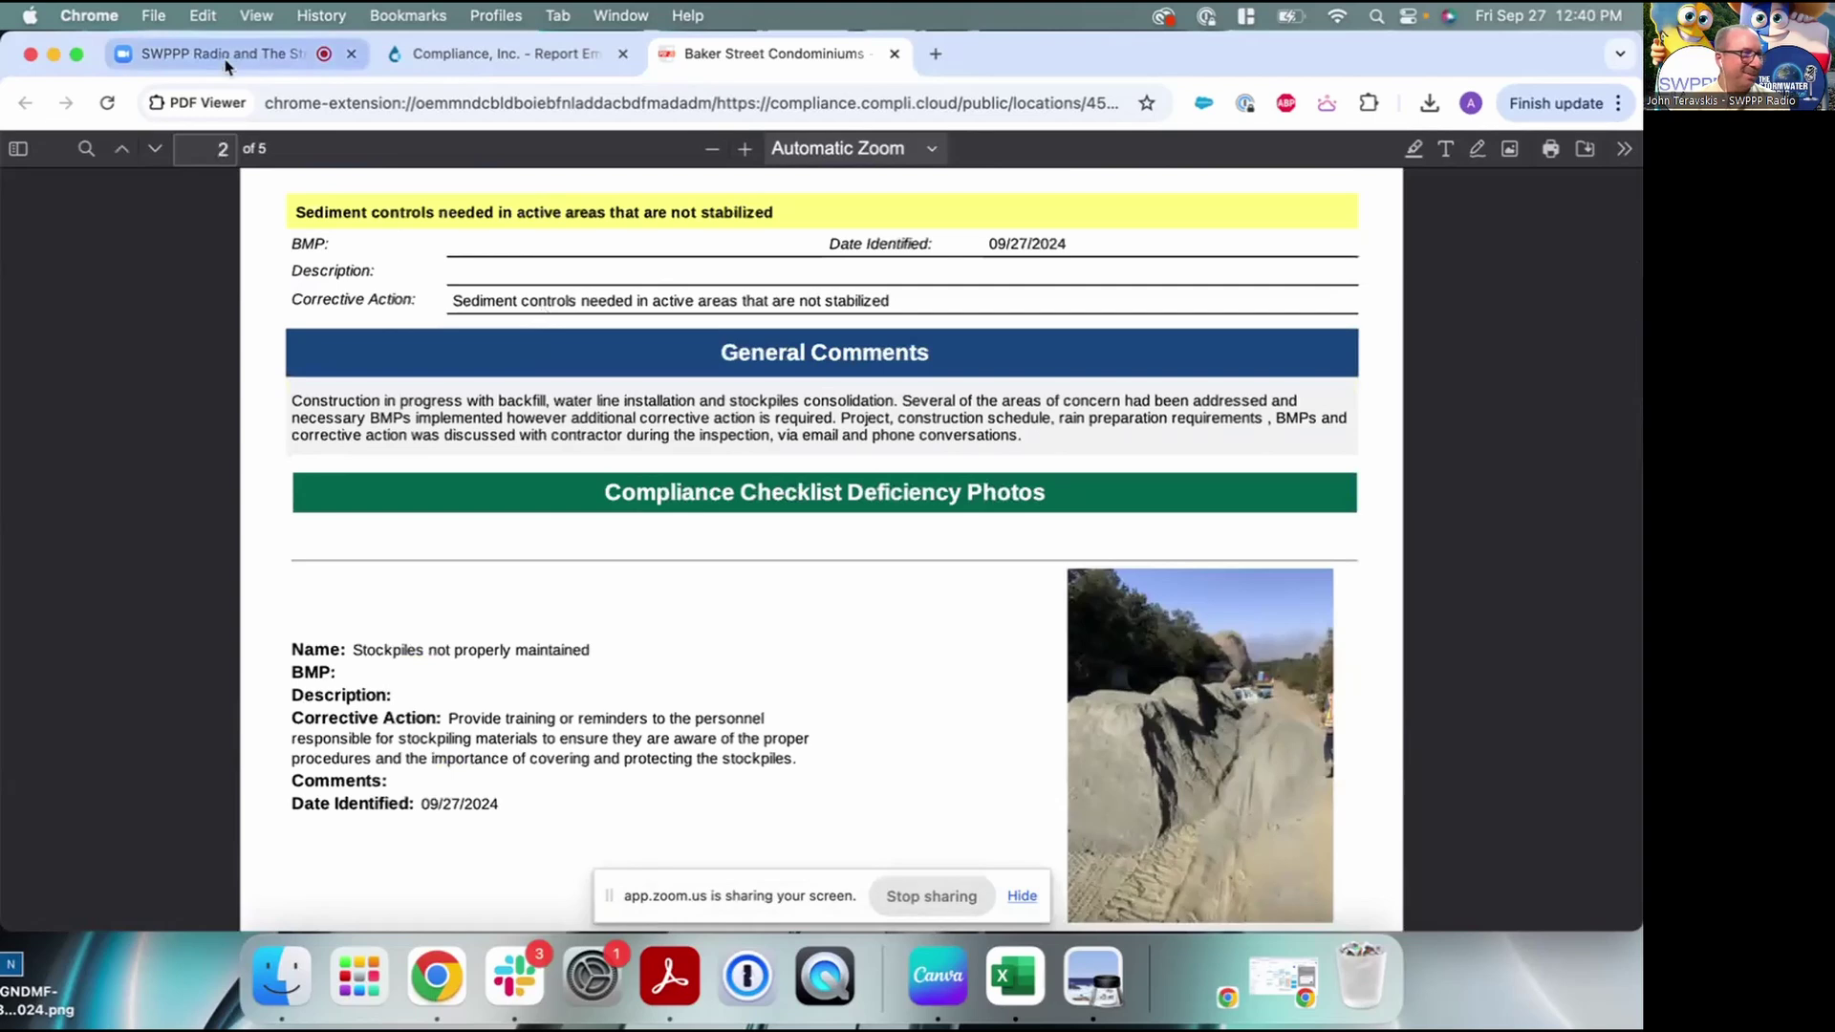
{"action": "scroll", "coordinate": [755, 443], "scroll_direction": "down", "scroll_amount": 12}
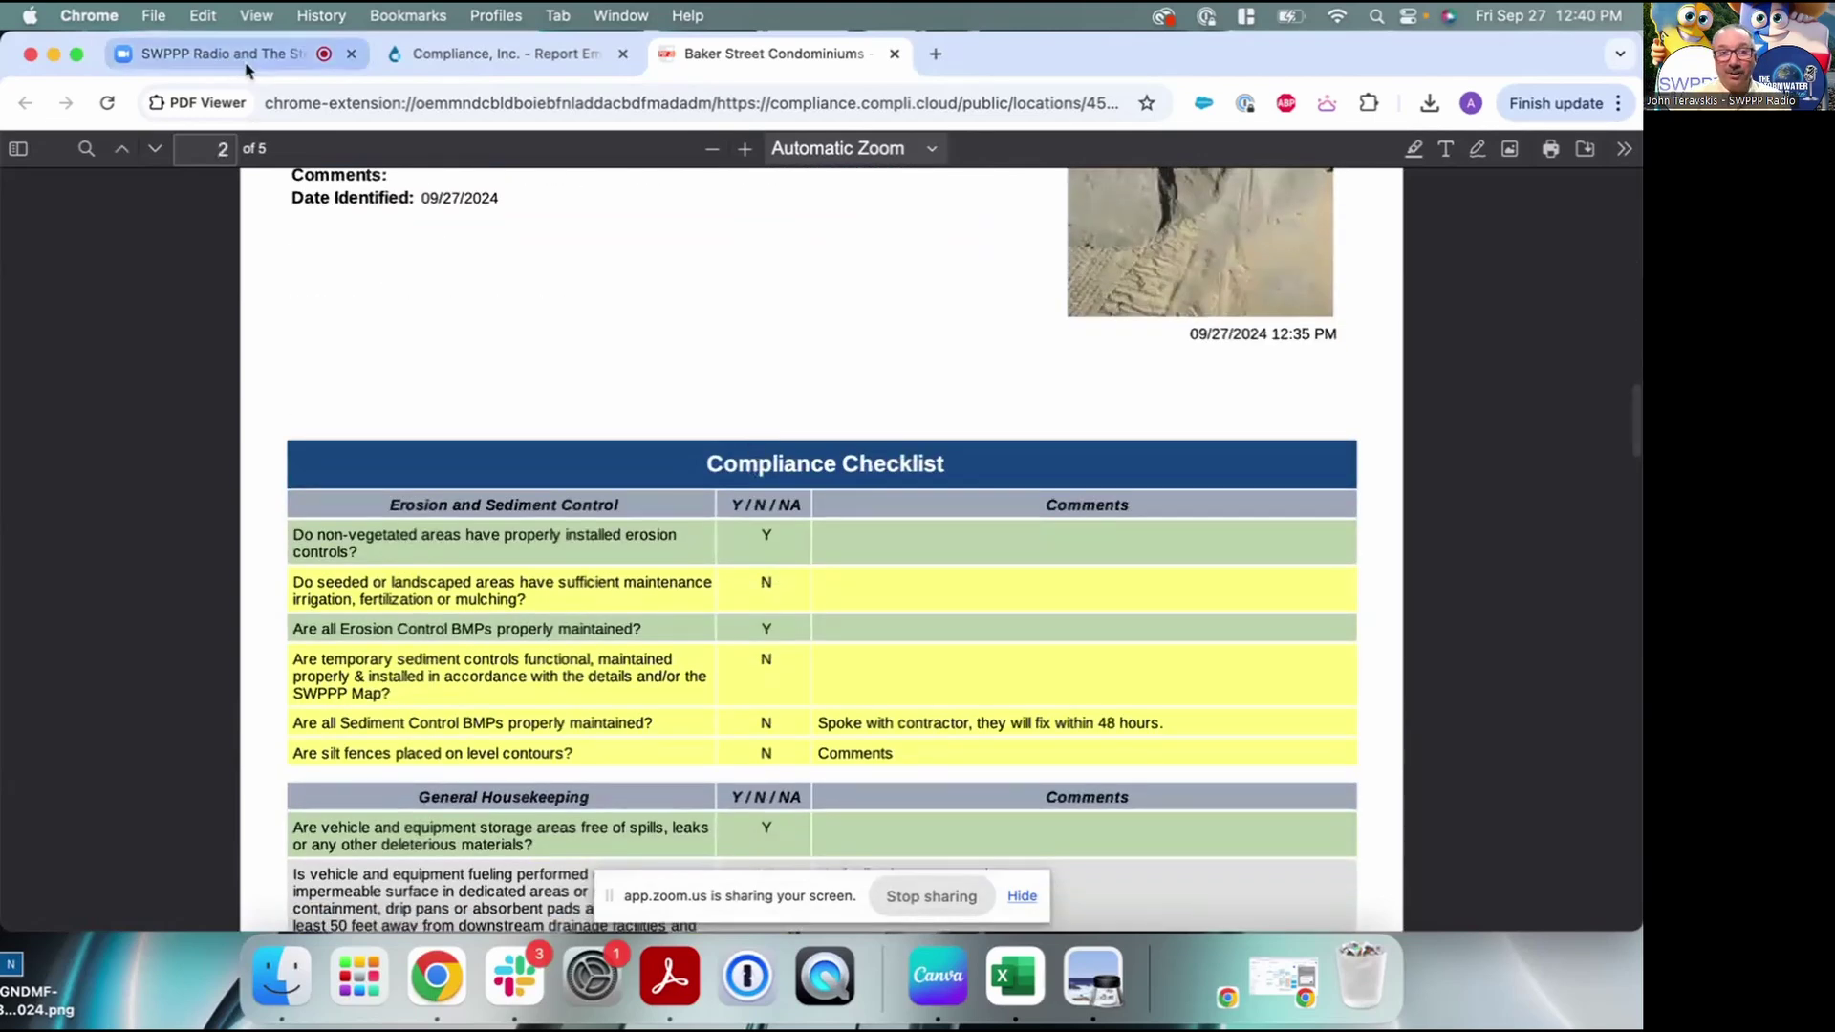
{"action": "left_click", "coordinate": [246, 65]}
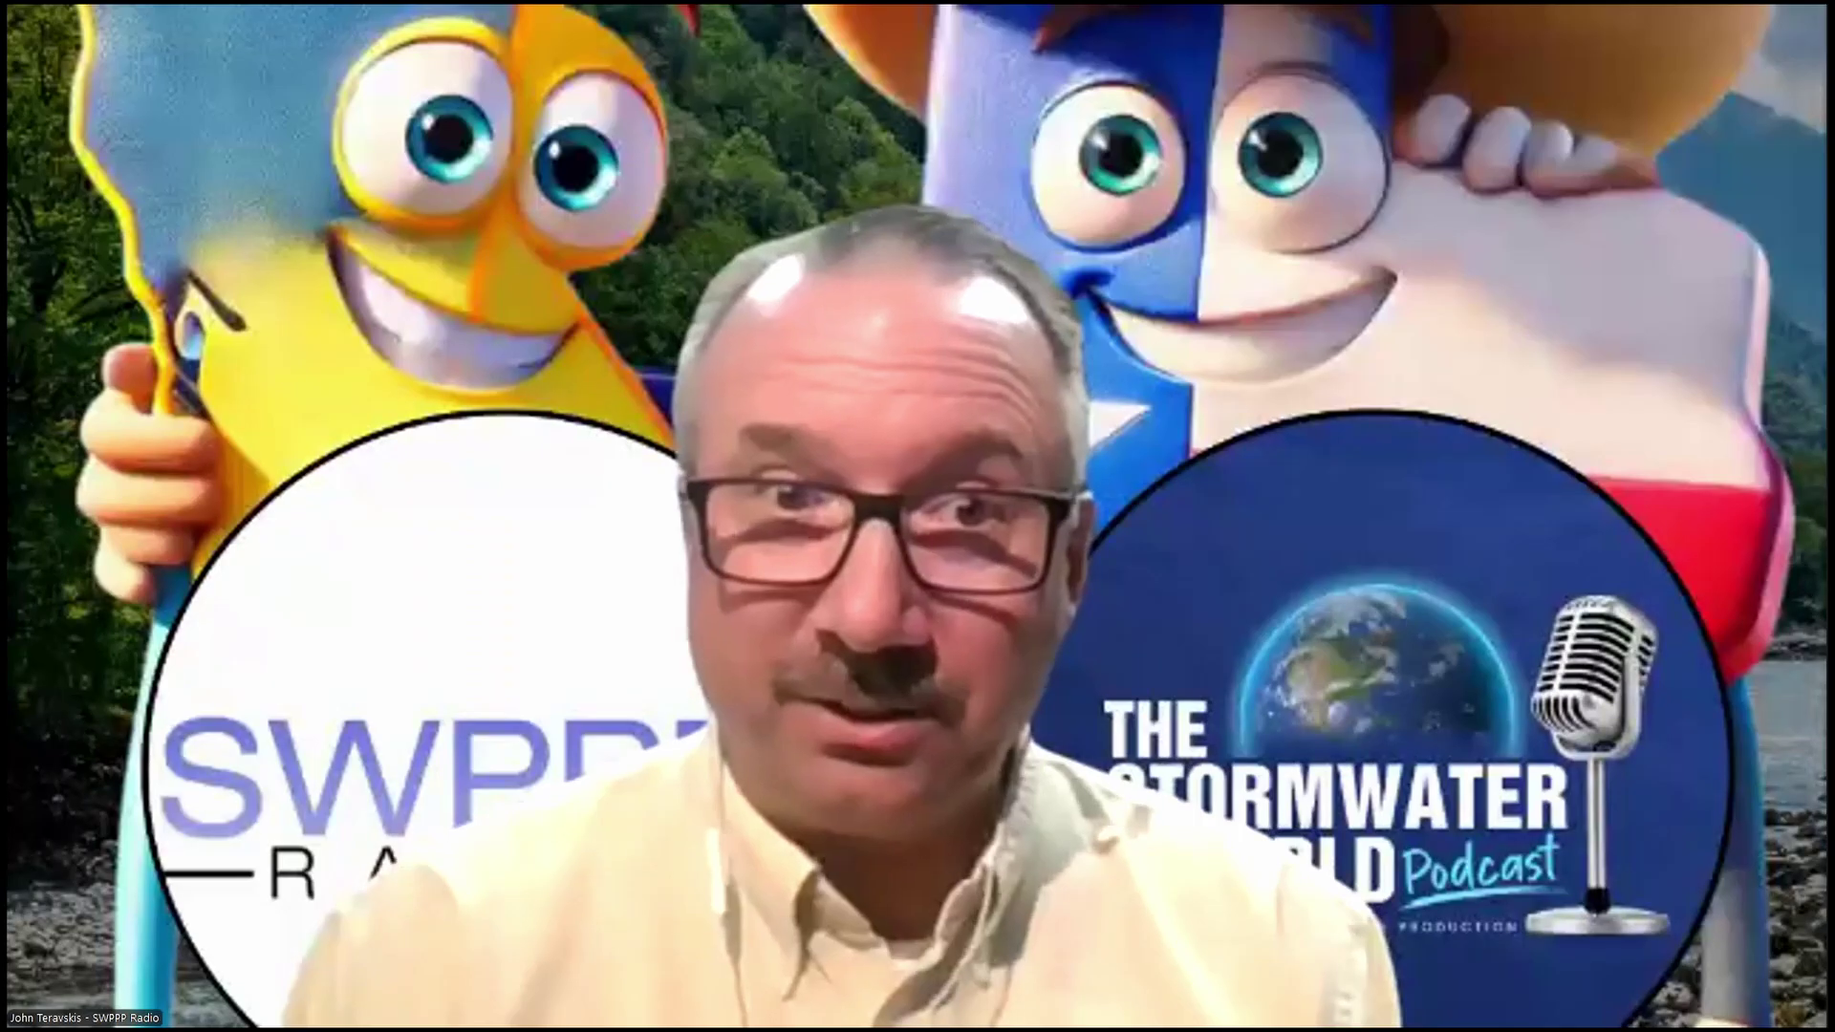